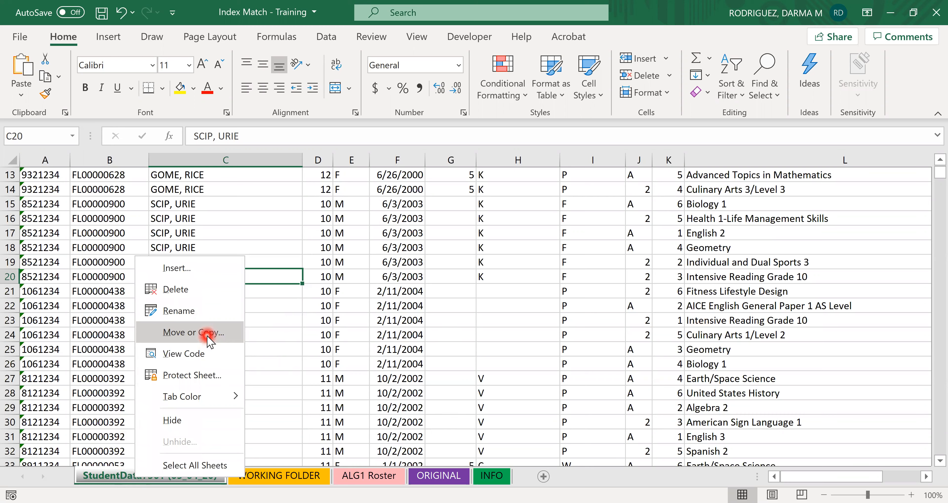
Open the Move or Copy dialog for the StudentData7361 (05_04_20) sheet and dismiss it.
{"action": "left_click", "coordinate": [208, 335]}
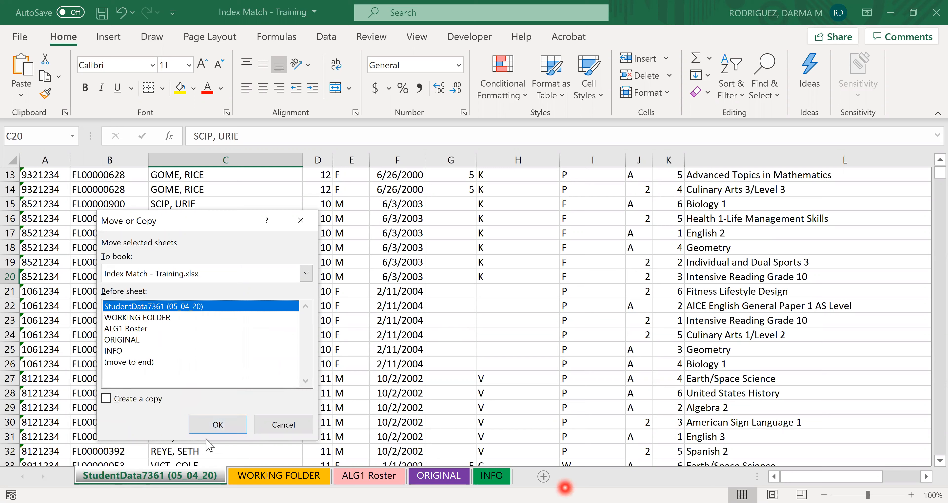
{"action": "left_click", "coordinate": [306, 423]}
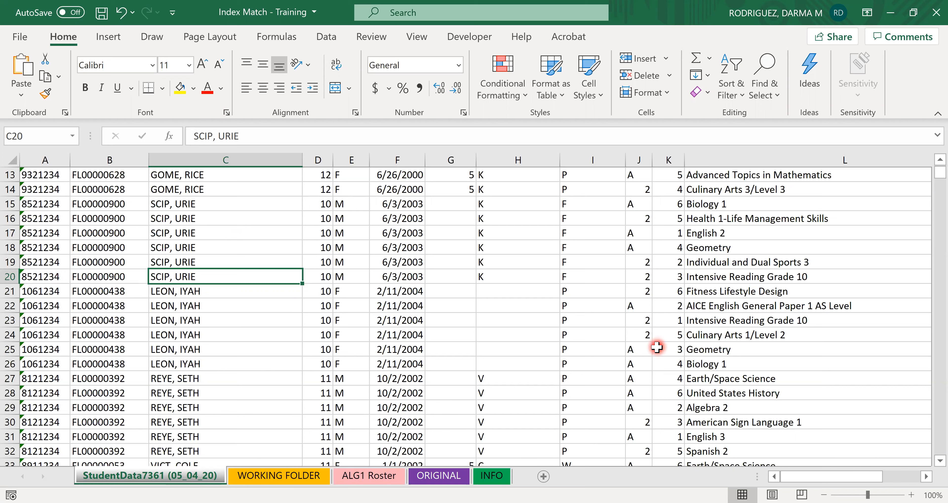
Review the WORKING FOLDER sheet, then the Test Date and Test Room columns and empty columns K and L of the ALG1 Roster sheet.
{"action": "left_click", "coordinate": [270, 478]}
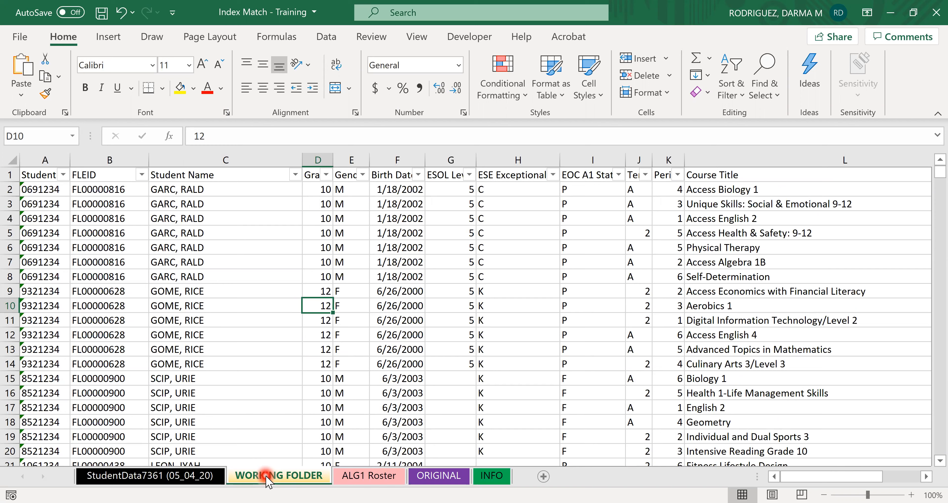
{"action": "left_click", "coordinate": [370, 477]}
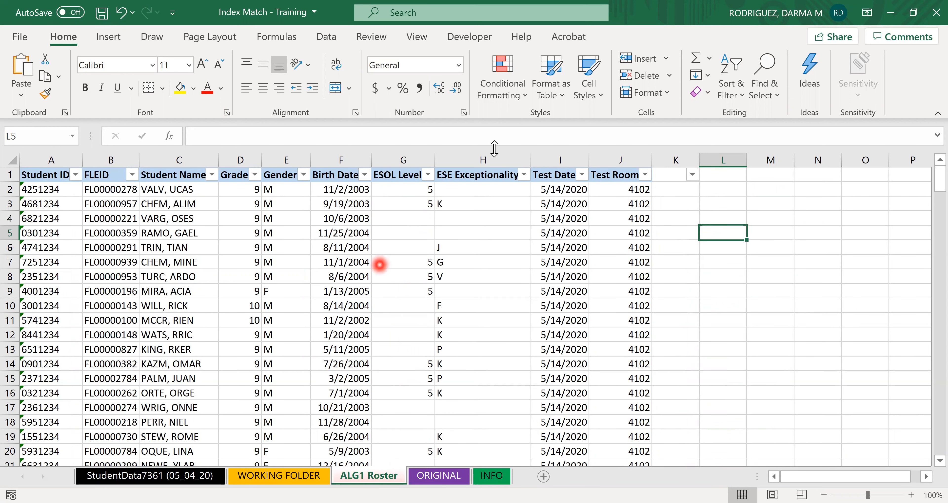
{"action": "left_click", "coordinate": [561, 156]}
{"action": "left_click", "coordinate": [611, 156]}
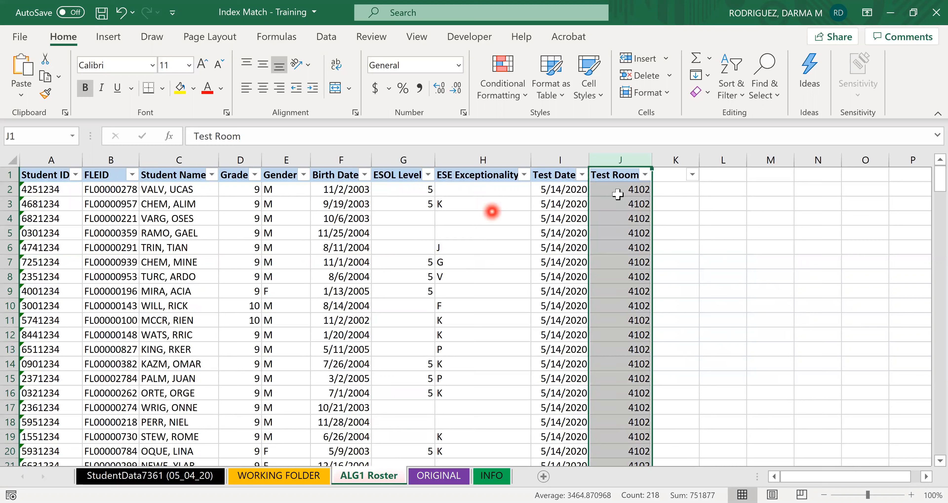
{"action": "left_click", "coordinate": [674, 162]}
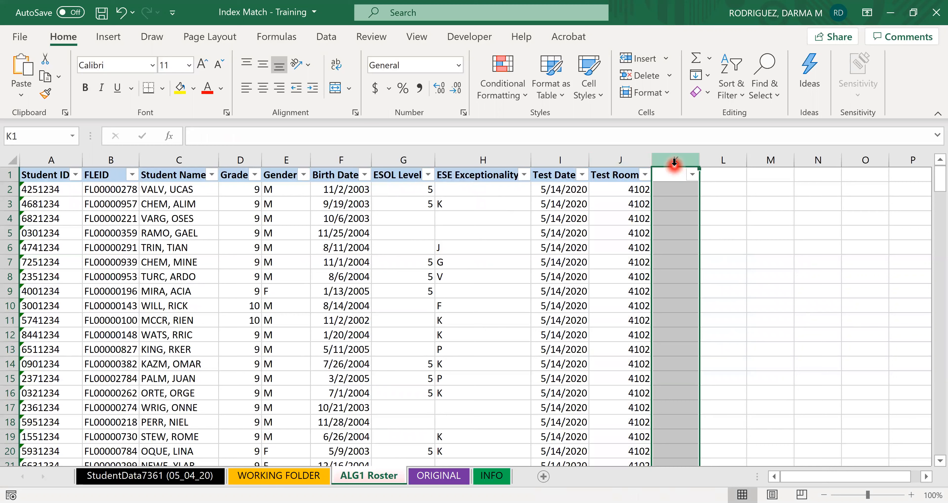
{"action": "left_click", "coordinate": [733, 158]}
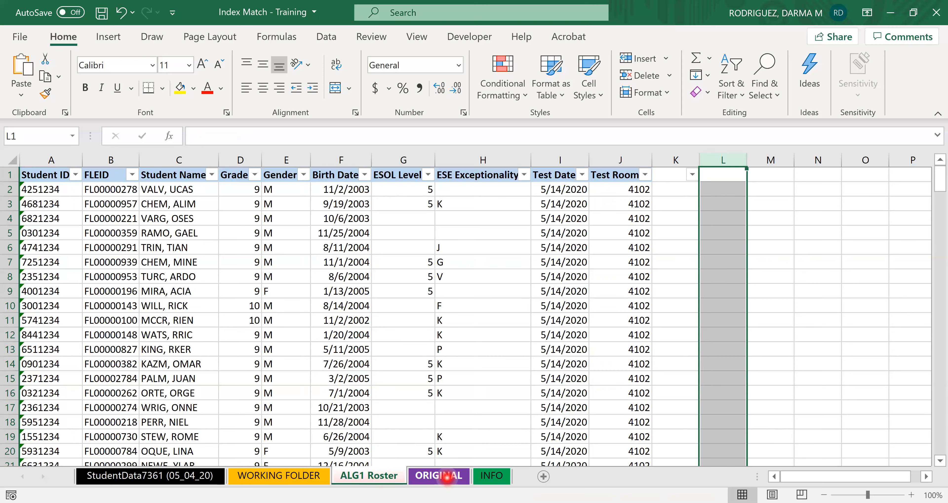
On the ORIGINAL sheet, shift the INDEX MATCH formula picture slightly to the right.
{"action": "left_click", "coordinate": [438, 476]}
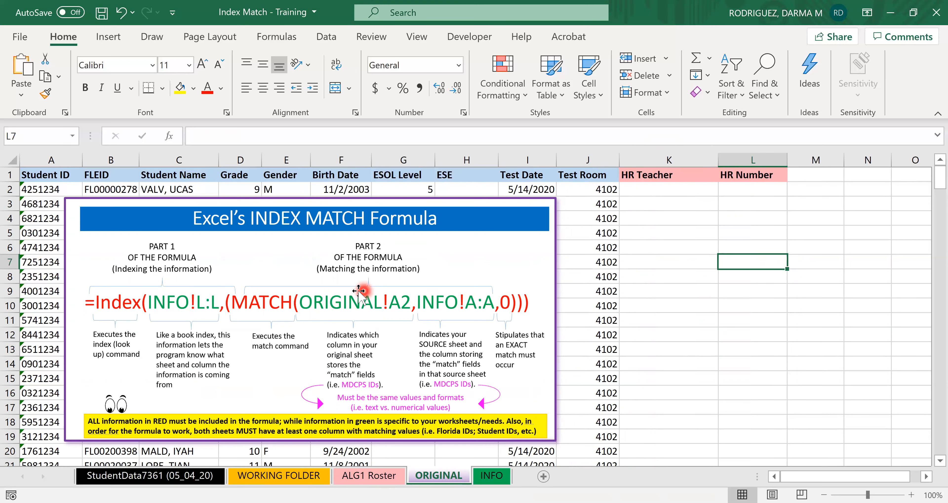
{"action": "mouse_move", "coordinate": [294, 213]}
{"action": "left_mouse_down"}
{"action": "mouse_move", "coordinate": [313, 213]}
{"action": "mouse_move", "coordinate": [299, 213]}
{"action": "left_mouse_up"}
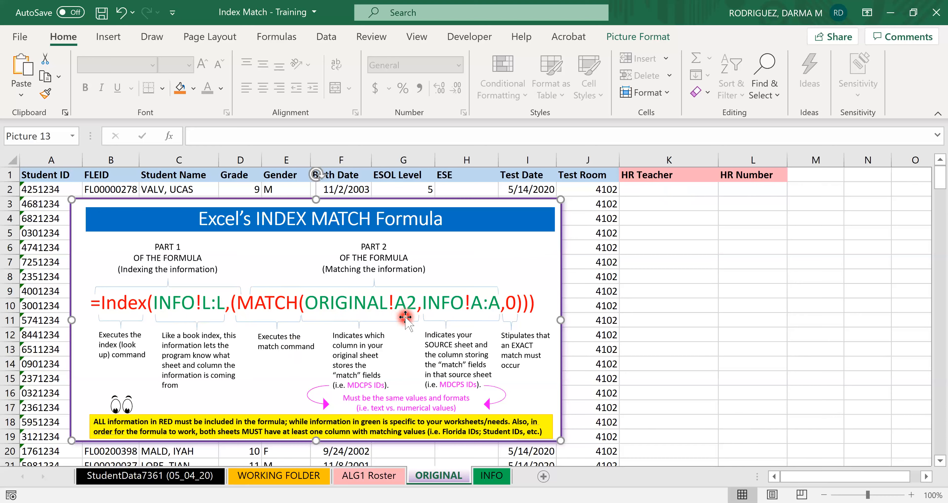
Compare the Student ID match fields, cell A2 of the ORIGINAL sheet and column A of the INFO sheet.
{"action": "left_click", "coordinate": [34, 189]}
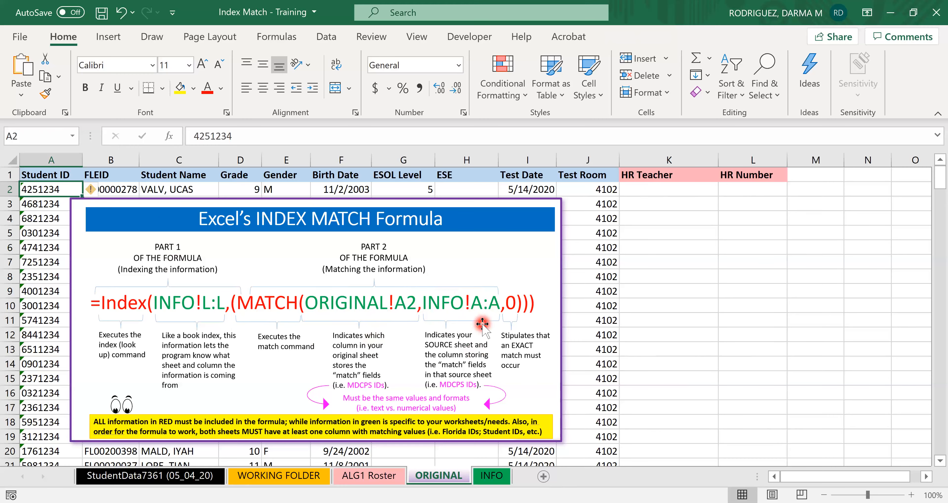
{"action": "left_click", "coordinate": [493, 479]}
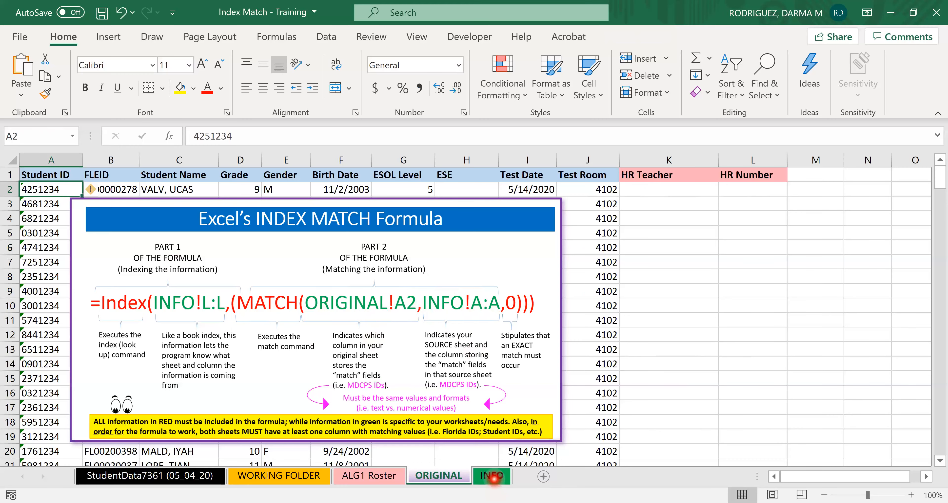
{"action": "left_click", "coordinate": [45, 159]}
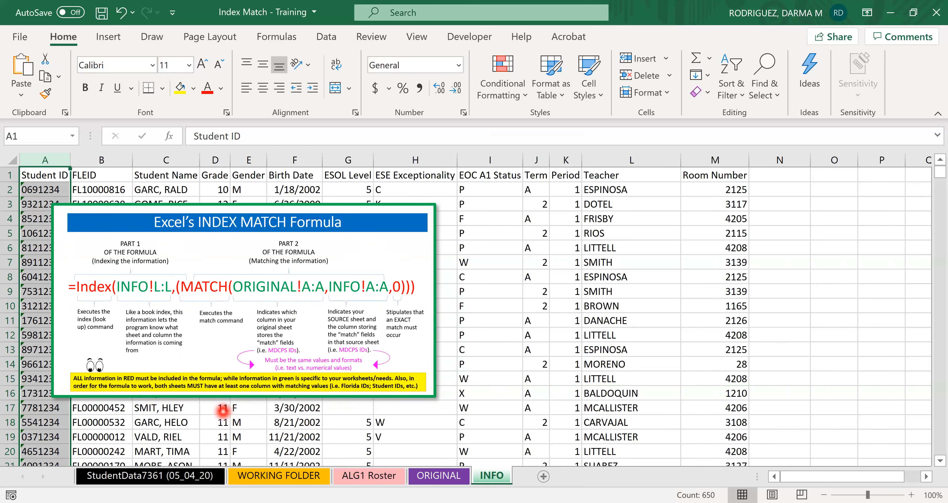
Copy the student ID from cell A2 of the ORIGINAL sheet and find it in the INFO sheet.
{"action": "key", "text": "ctrl+Page_Up"}
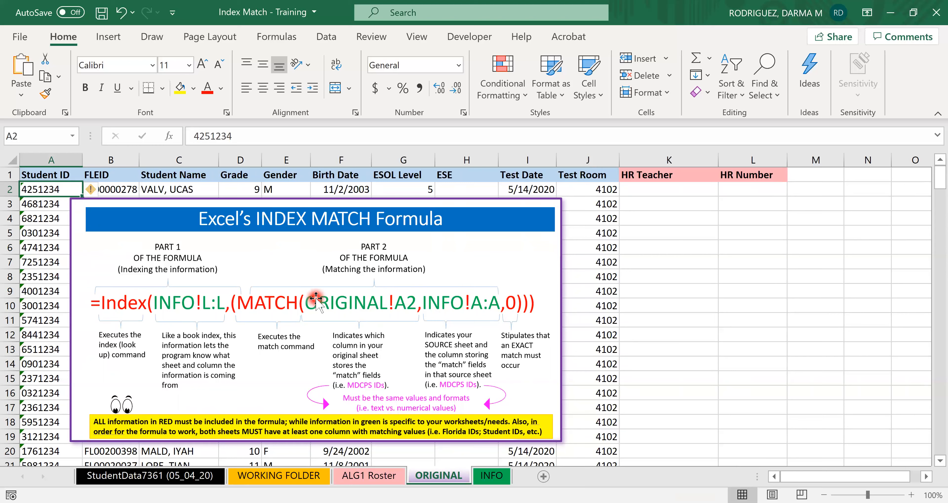
{"action": "key", "text": "ctrl+c"}
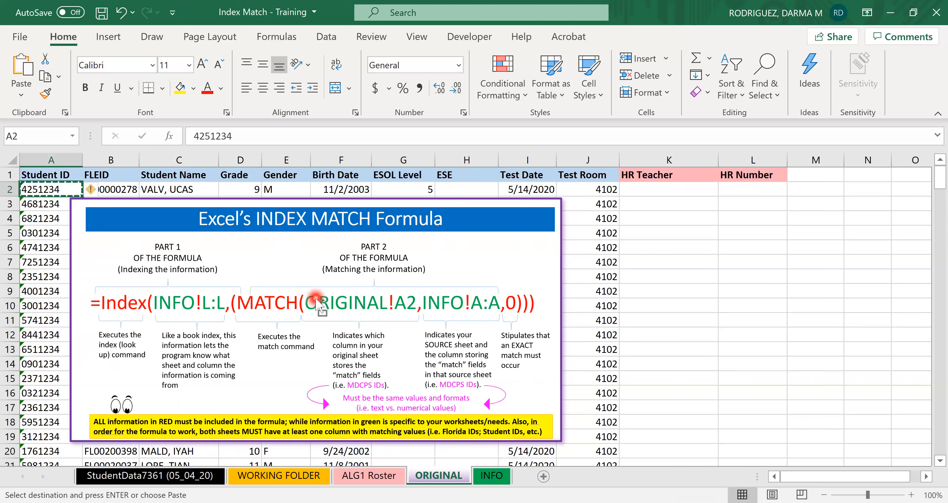
{"action": "key", "text": "ctrl+f"}
{"action": "key", "text": "ctrl+v"}
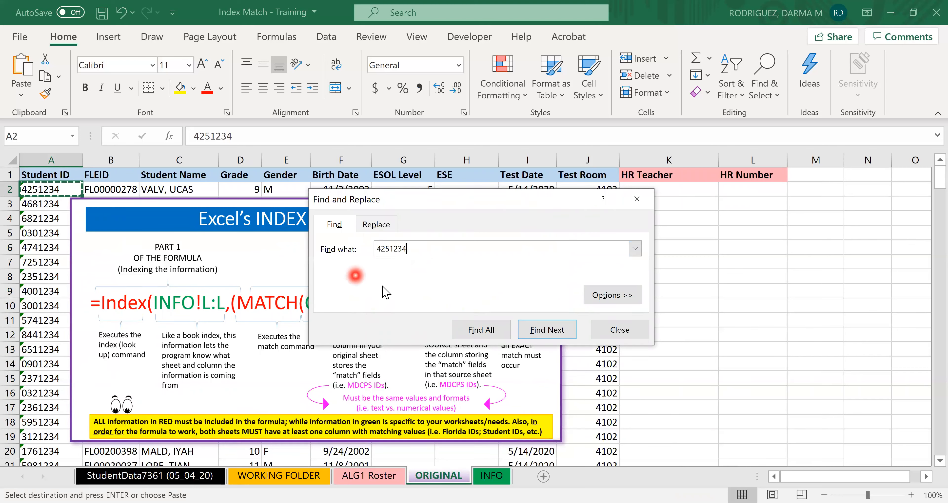
{"action": "left_click", "coordinate": [493, 477]}
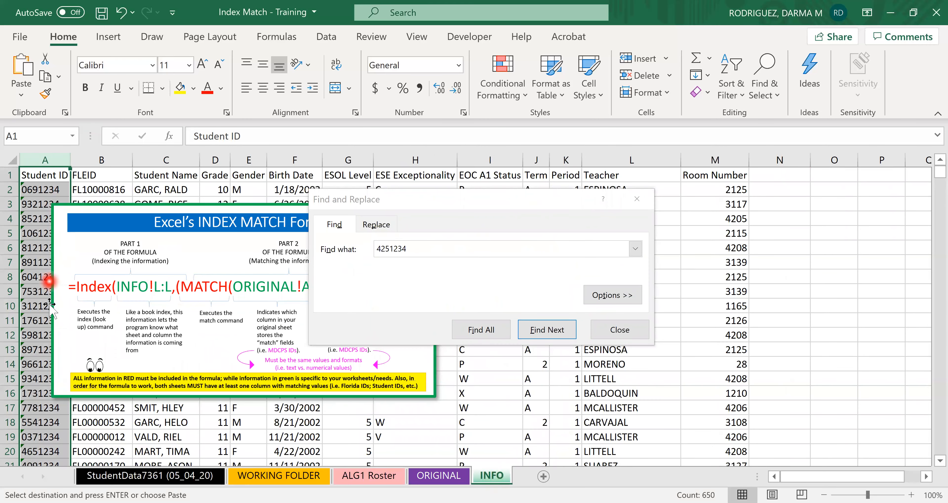
{"action": "left_click", "coordinate": [546, 331]}
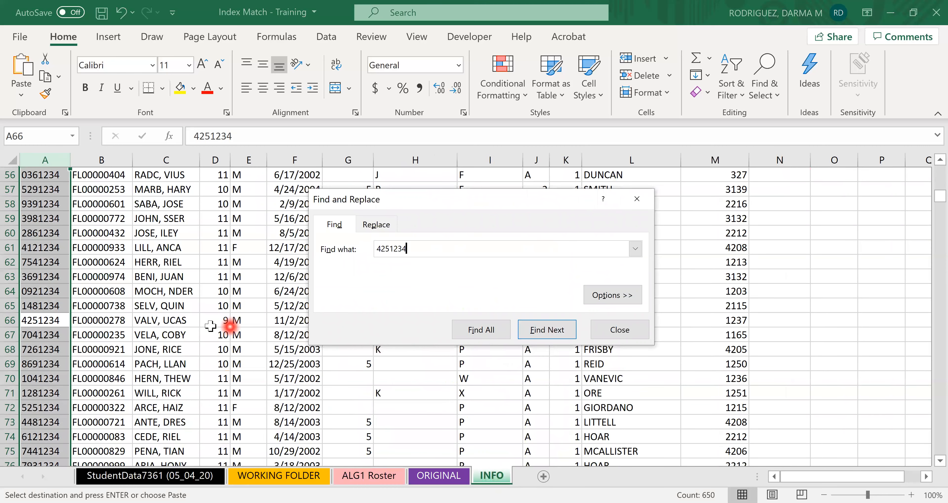
Move the Find and Replace dialog out of the way and inspect the found student's row and Teacher cell in the INFO sheet.
{"action": "left_click_drag", "start_coordinate": [383, 200], "coordinate": [247, 104]}
{"action": "left_click", "coordinate": [10, 320]}
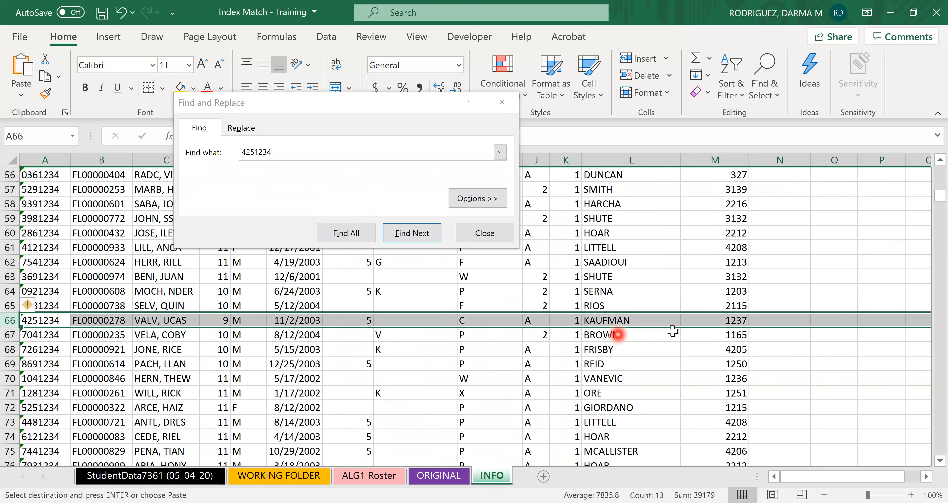
{"action": "left_click", "coordinate": [625, 323]}
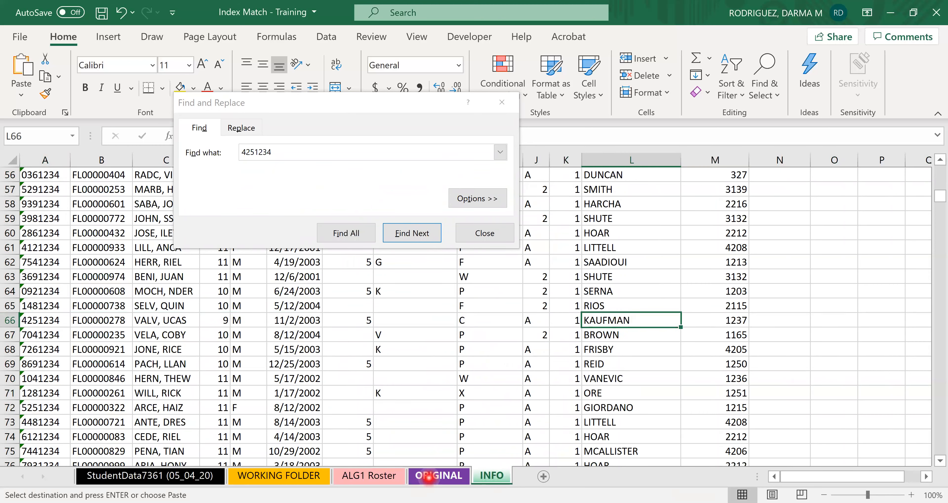
Close the Find and Replace dialog and start a formula with the INDEX function in K2, under HR Teacher, on the ORIGINAL sheet.
{"action": "left_click", "coordinate": [429, 479]}
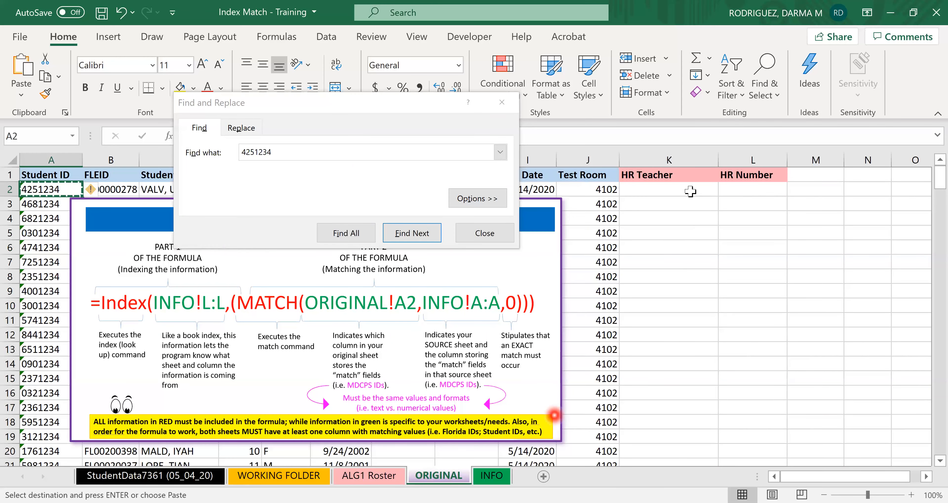
{"action": "left_click", "coordinate": [674, 190]}
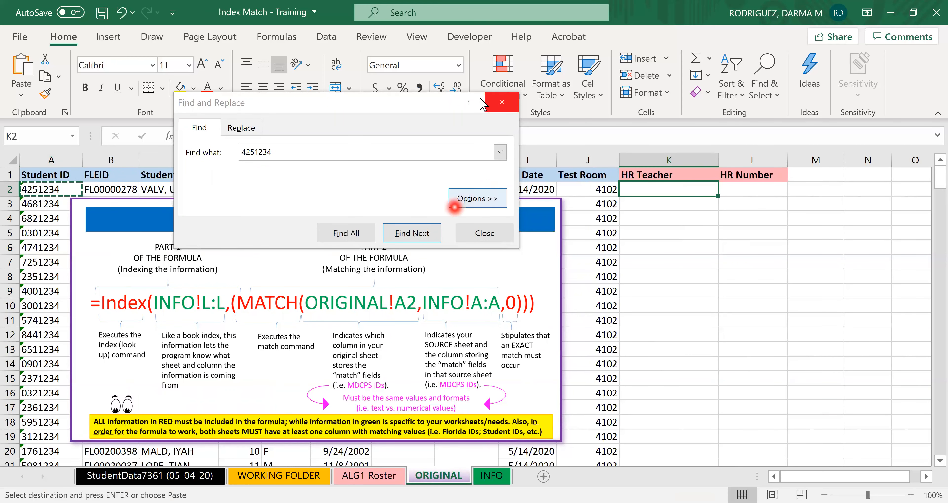
{"action": "left_click", "coordinate": [517, 107]}
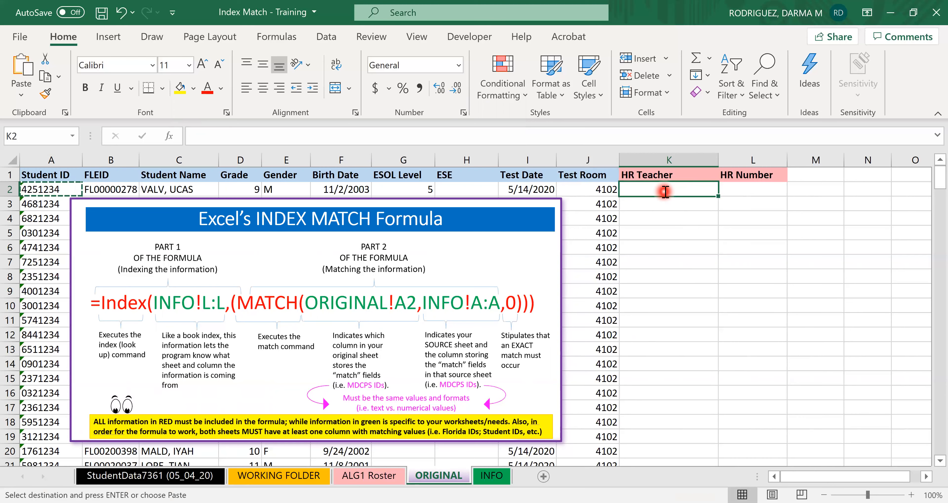
{"action": "type", "text": "="}
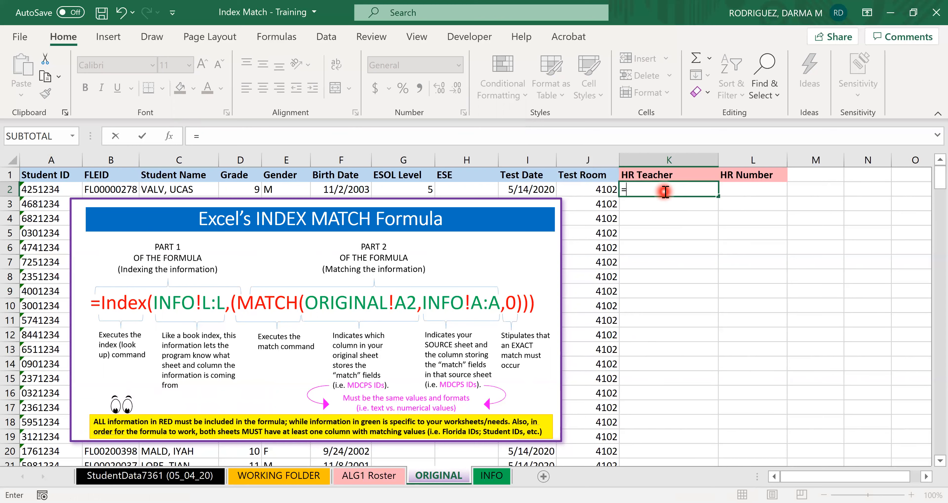
{"action": "type", "text": "i"}
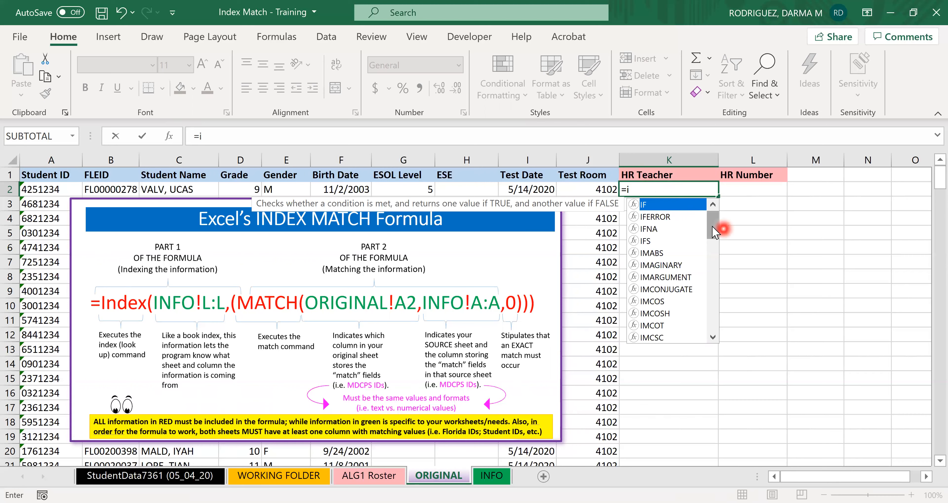
{"action": "left_click", "coordinate": [710, 253]}
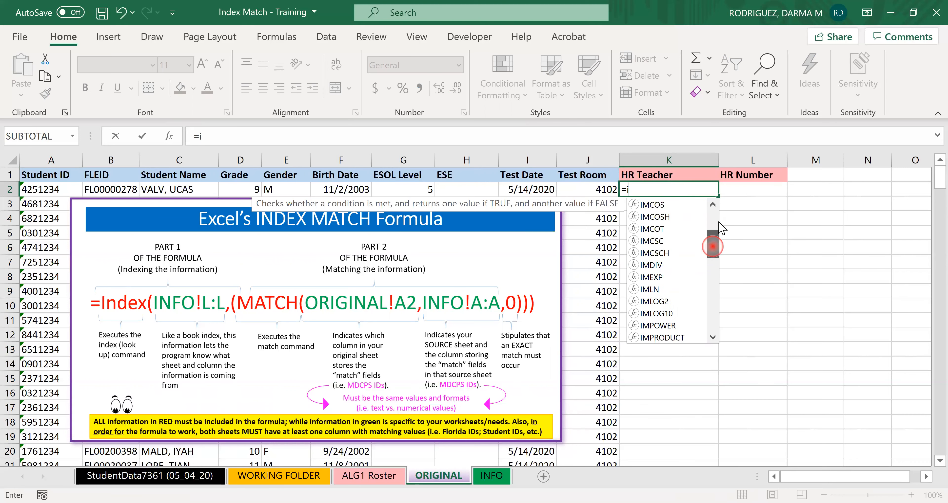
{"action": "left_click", "coordinate": [670, 189]}
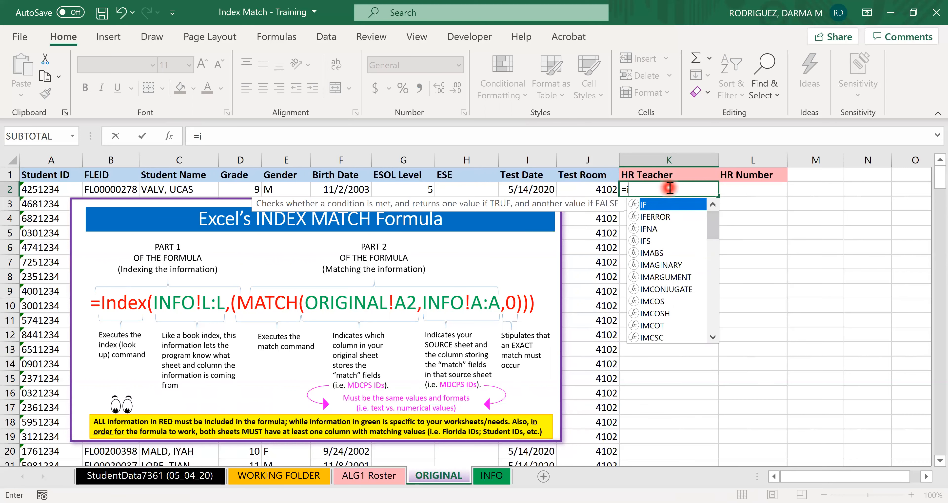
{"action": "type", "text": "n"}
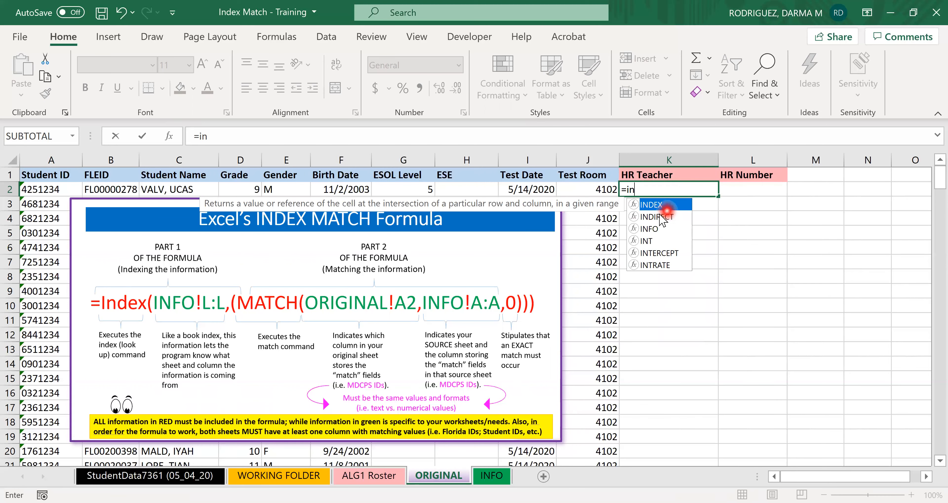
{"action": "left_click", "coordinate": [636, 205]}
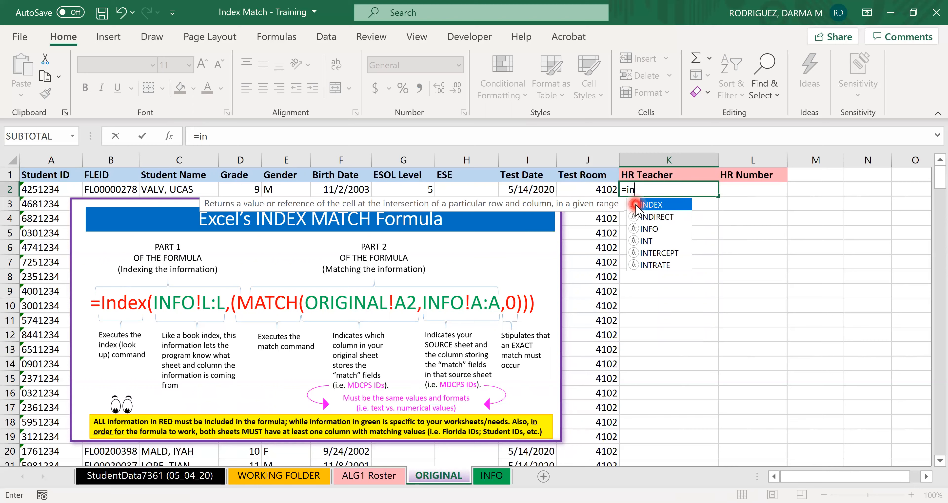
{"action": "key", "text": "Tab"}
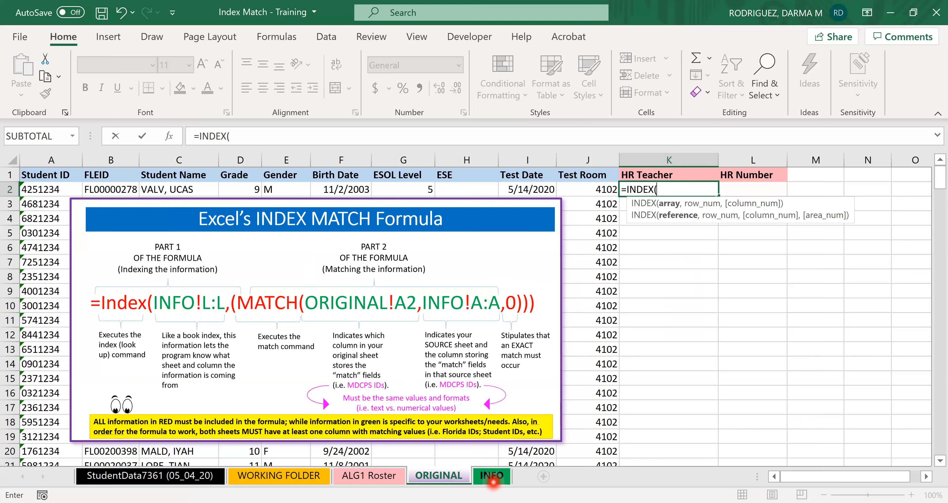
Set the INDEX array to the whole Teacher column of the INFO sheet, INFO!L:L.
{"action": "left_click", "coordinate": [492, 476]}
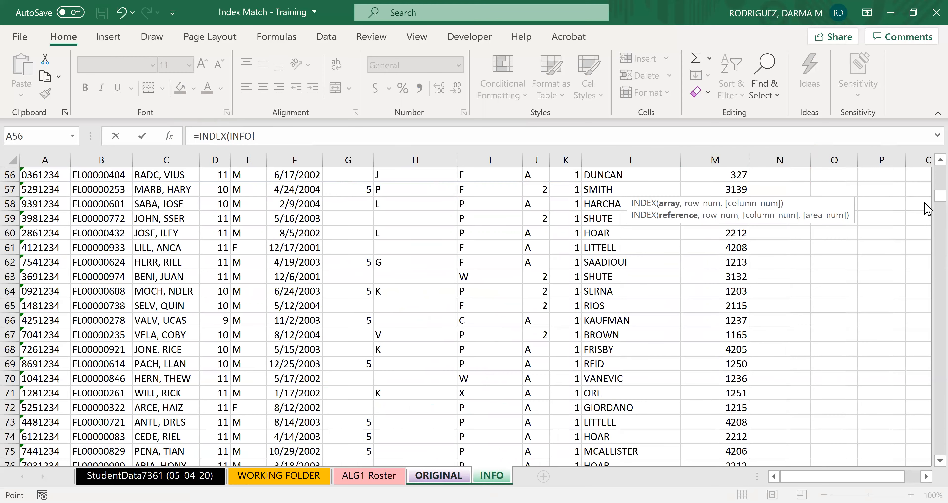
{"action": "left_click_drag", "start_coordinate": [940, 196], "coordinate": [923, 153]}
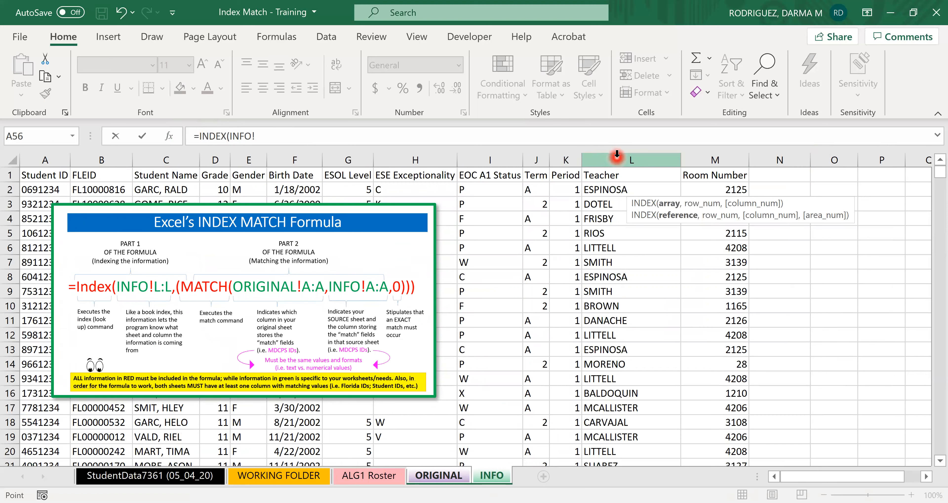
{"action": "left_click", "coordinate": [617, 155]}
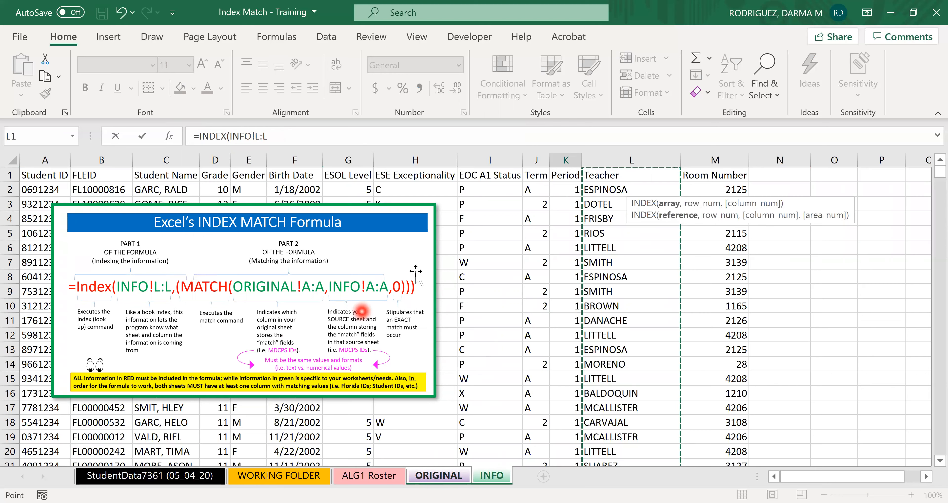
Nest a MATCH function as the INDEX row number, with the student ID cell ORIGINAL!A2 as its lookup value.
{"action": "left_click", "coordinate": [272, 136]}
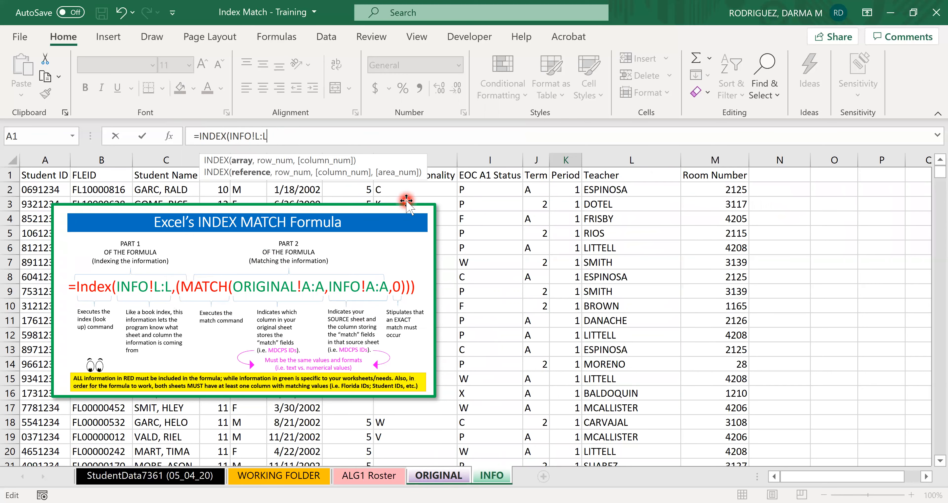
{"action": "type", "text": ",("}
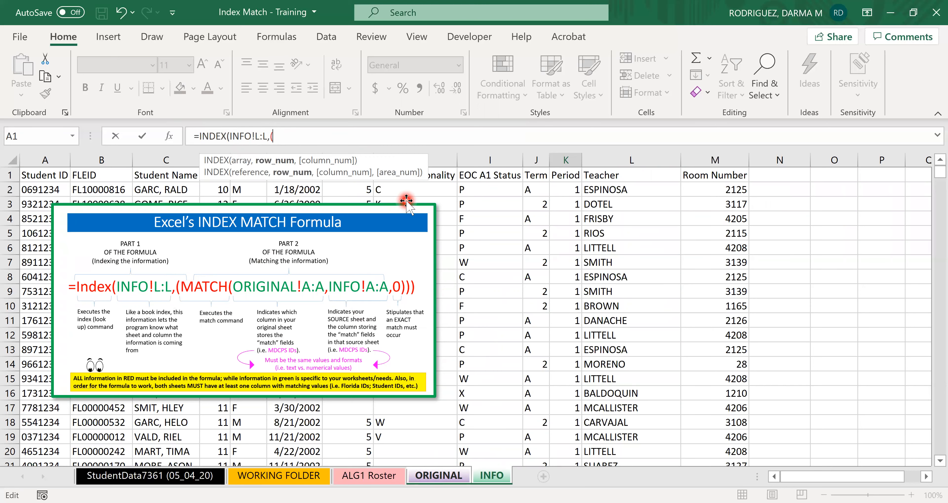
{"action": "type", "text": "m"}
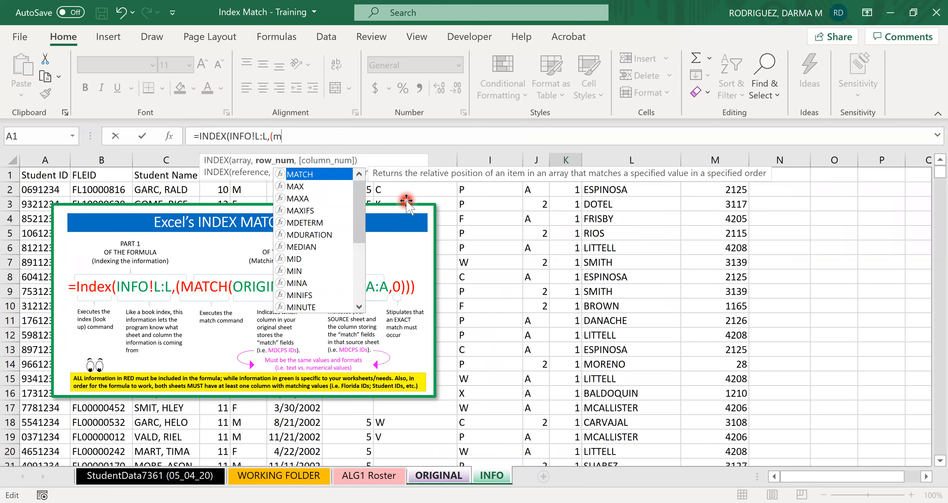
{"action": "double_click", "coordinate": [280, 174]}
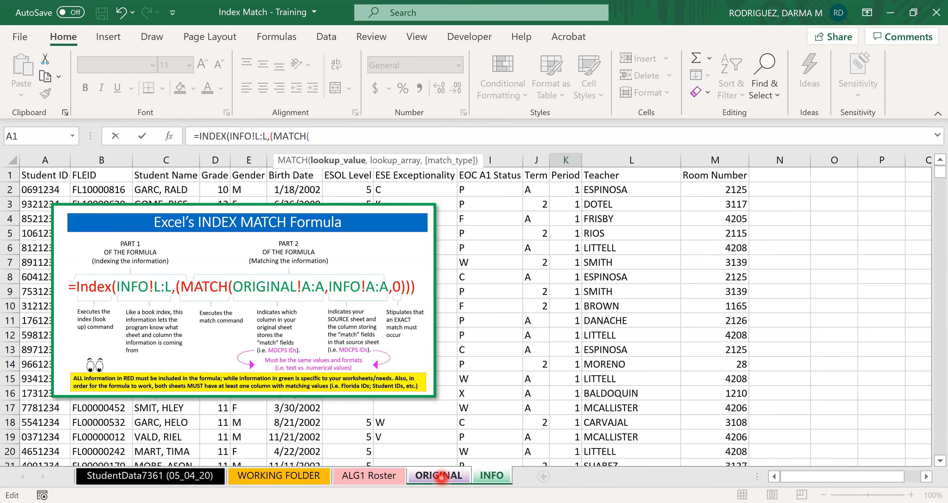
{"action": "left_click", "coordinate": [440, 477]}
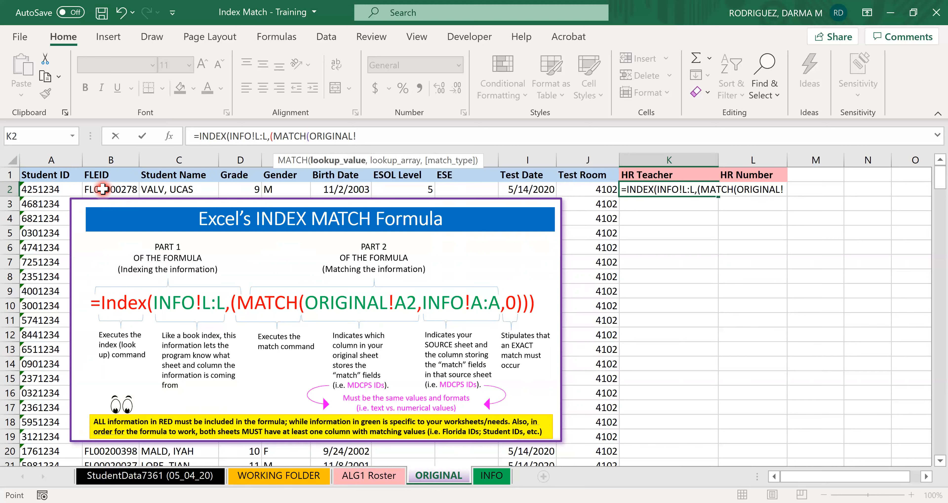
{"action": "left_click", "coordinate": [37, 190]}
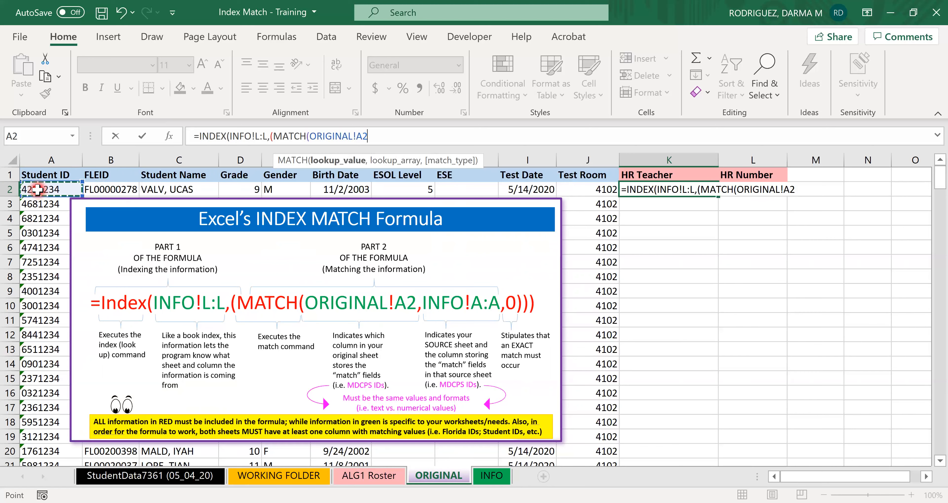
{"action": "left_click", "coordinate": [305, 136]}
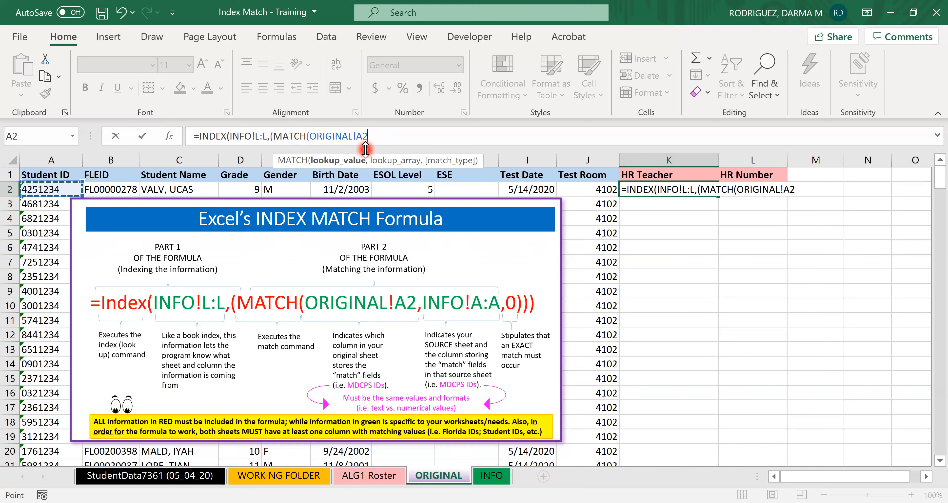
Set the MATCH lookup array to the INFO sheet's Student ID column, INFO!A:A, with match type 0, and complete the formula in K2.
{"action": "type", "text": ","}
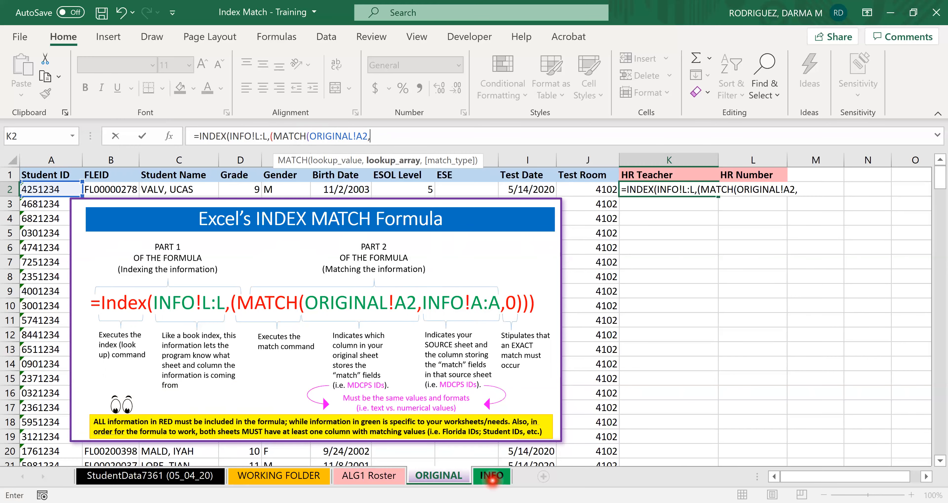
{"action": "left_click", "coordinate": [492, 477]}
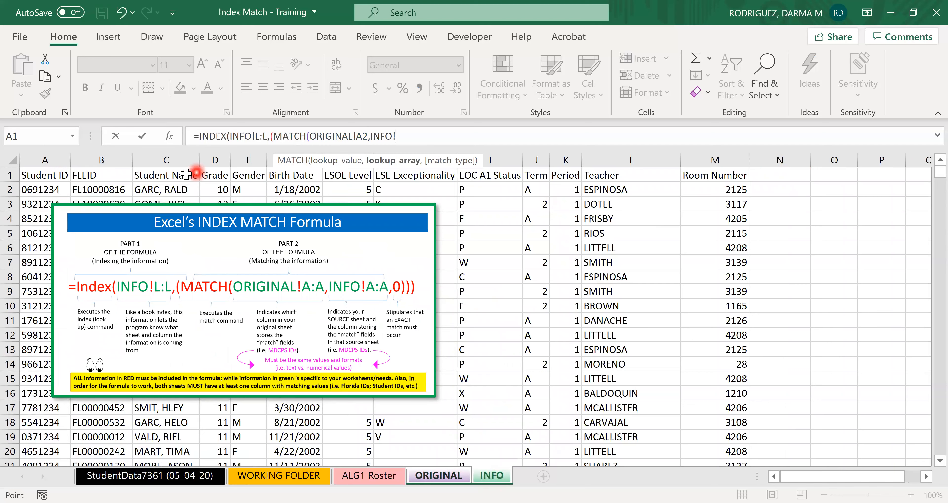
{"action": "left_click", "coordinate": [41, 157]}
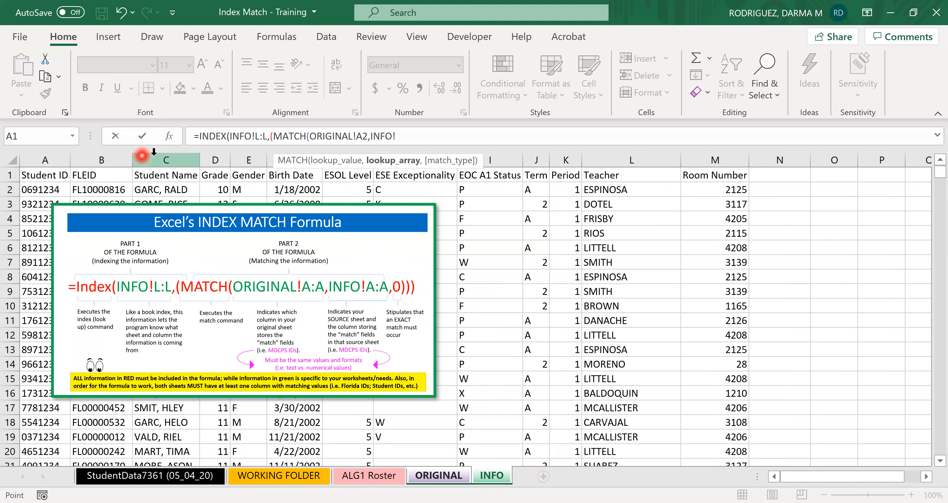
{"action": "left_click", "coordinate": [38, 158]}
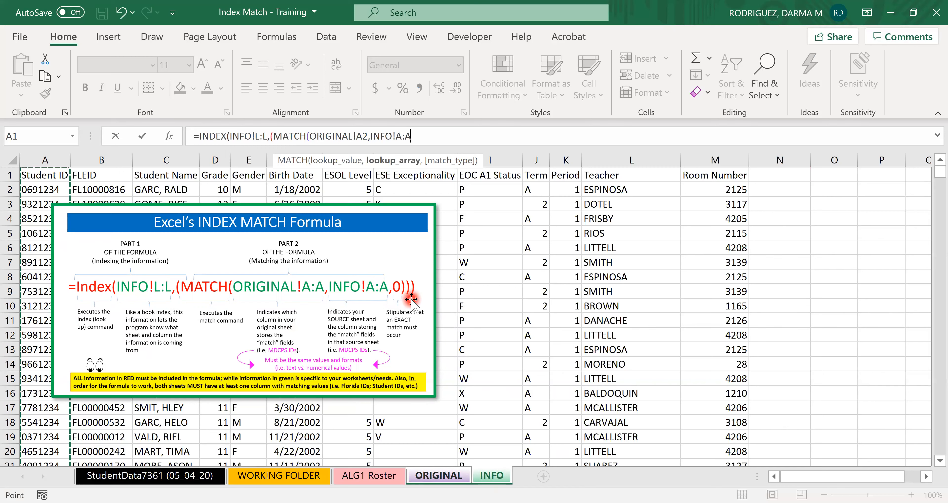
{"action": "type", "text": ",0"}
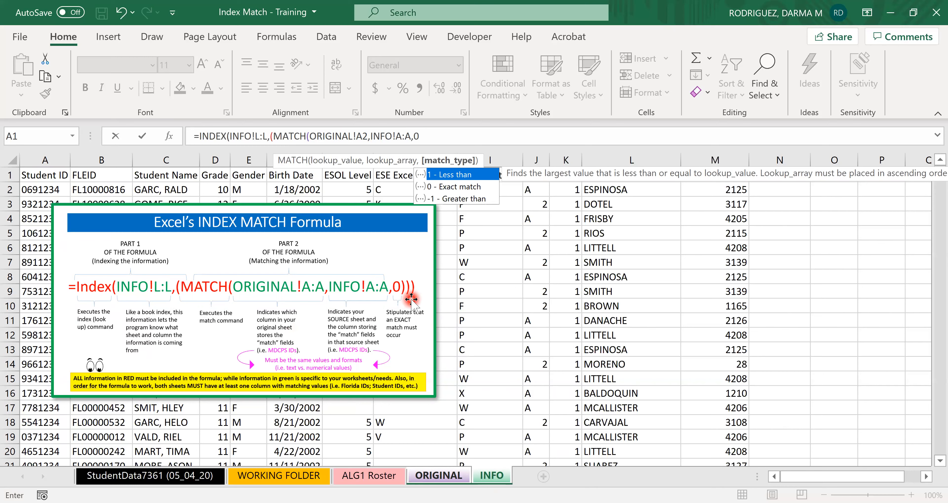
{"action": "type", "text": ")))"}
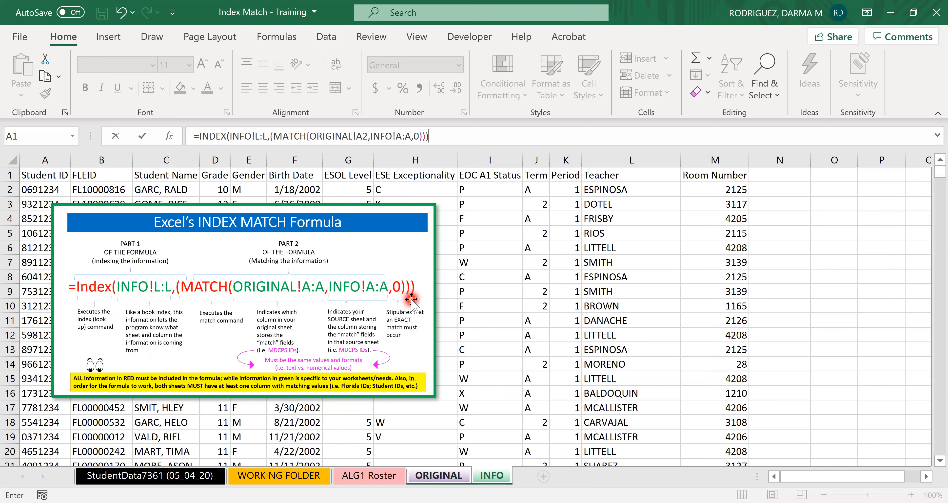
{"action": "key", "text": "Return"}
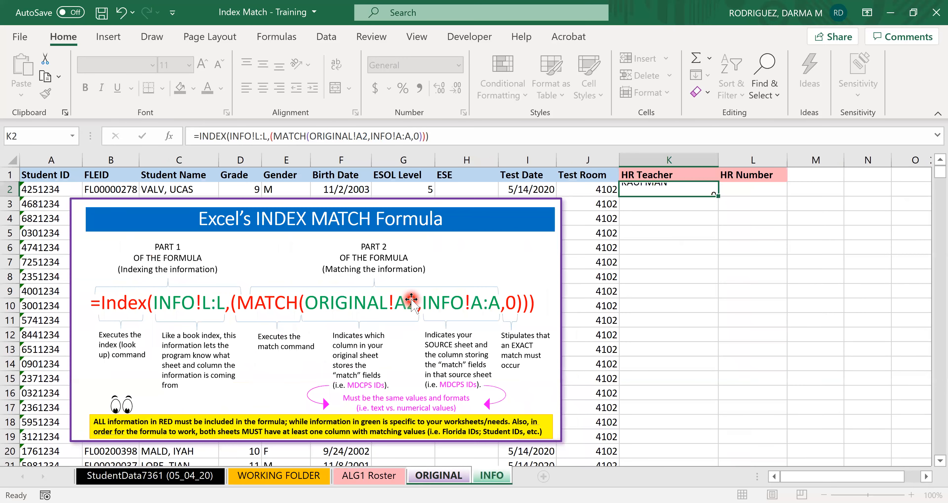
Fill the HR Teacher formula from K2 down to K9 on the ORIGINAL sheet.
{"action": "left_click", "coordinate": [689, 192]}
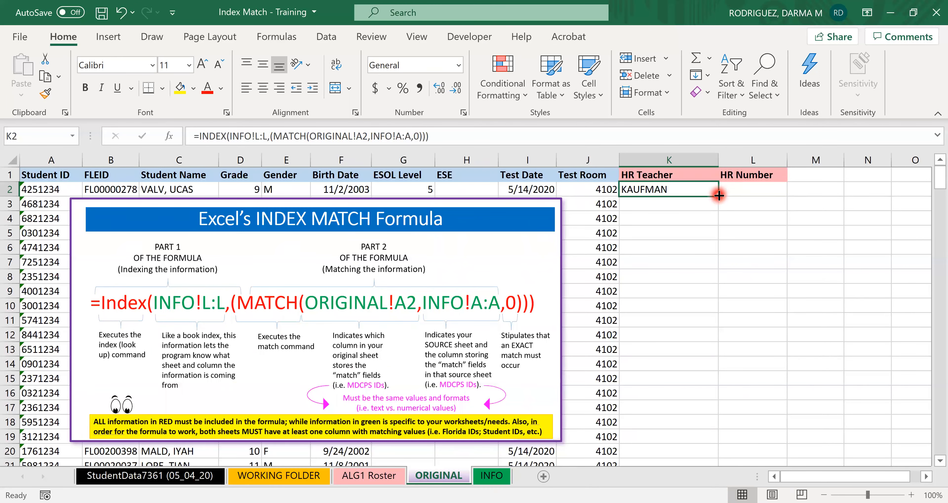
{"action": "left_click_drag", "start_coordinate": [718, 195], "coordinate": [715, 300]}
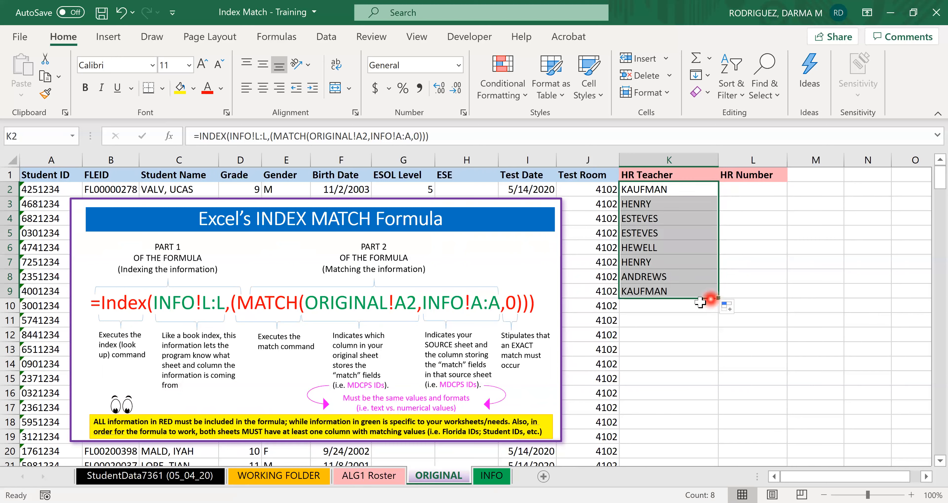
{"action": "left_click", "coordinate": [676, 328]}
Check the copied INDEX MATCH formulas in cells K2 to K7 of the HR Teacher column.
{"action": "left_click", "coordinate": [658, 191]}
{"action": "left_click", "coordinate": [655, 206]}
{"action": "left_click", "coordinate": [656, 220]}
{"action": "left_click", "coordinate": [657, 235]}
{"action": "left_click", "coordinate": [657, 246]}
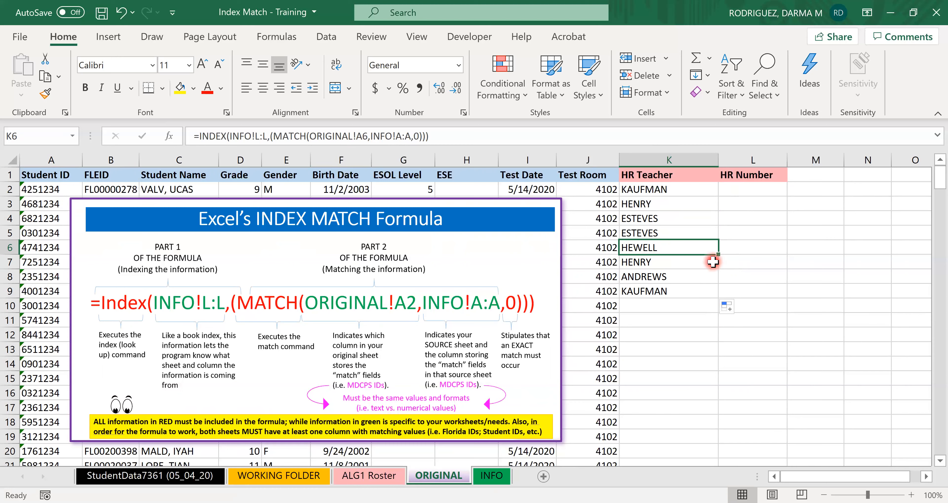
{"action": "left_click", "coordinate": [618, 257]}
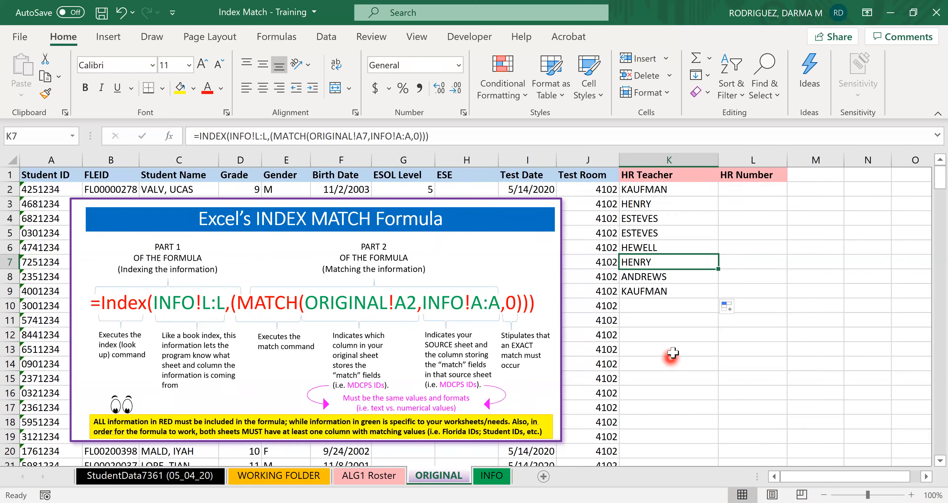
Fill the HR Teacher formula from K9 down to the last student row, K242.
{"action": "left_click", "coordinate": [693, 292]}
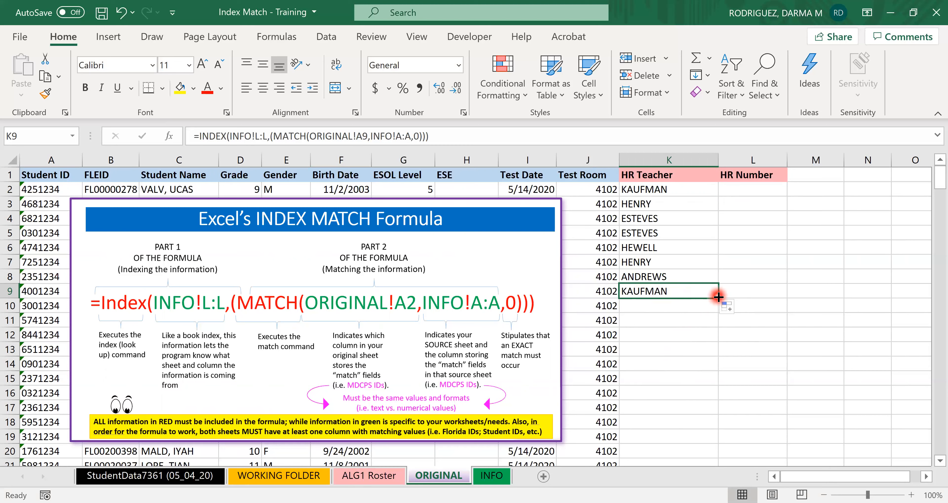
{"action": "double_click", "coordinate": [718, 297]}
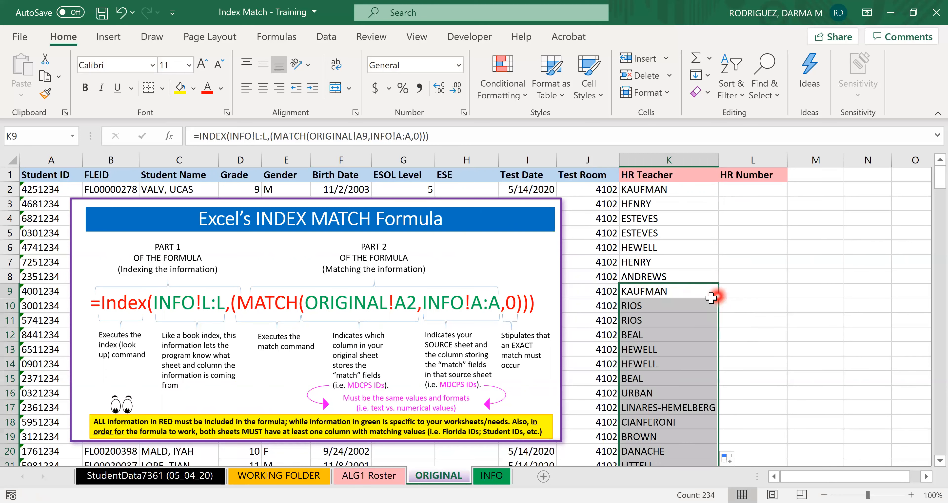
{"action": "left_click", "coordinate": [689, 308]}
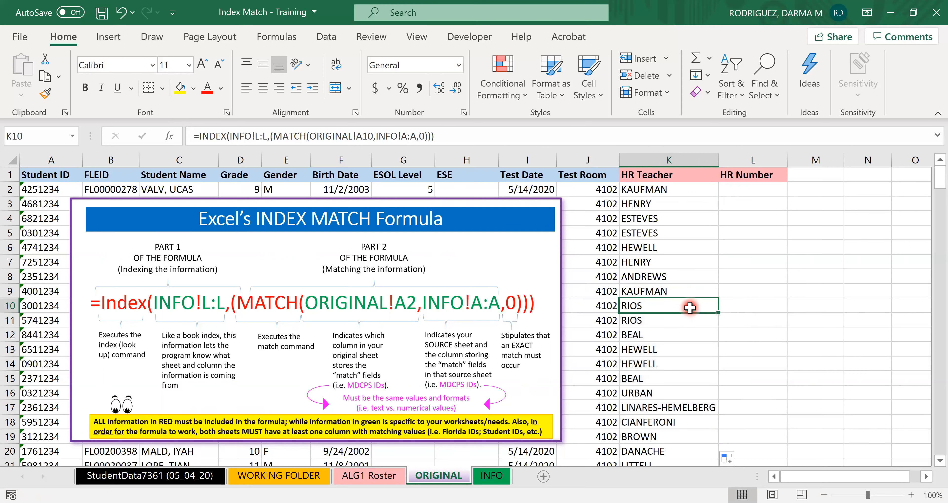
Inspect the filled HR Teacher column down to its last row, then return to the start of the sheet.
{"action": "key", "text": "ctrl+shift+Down"}
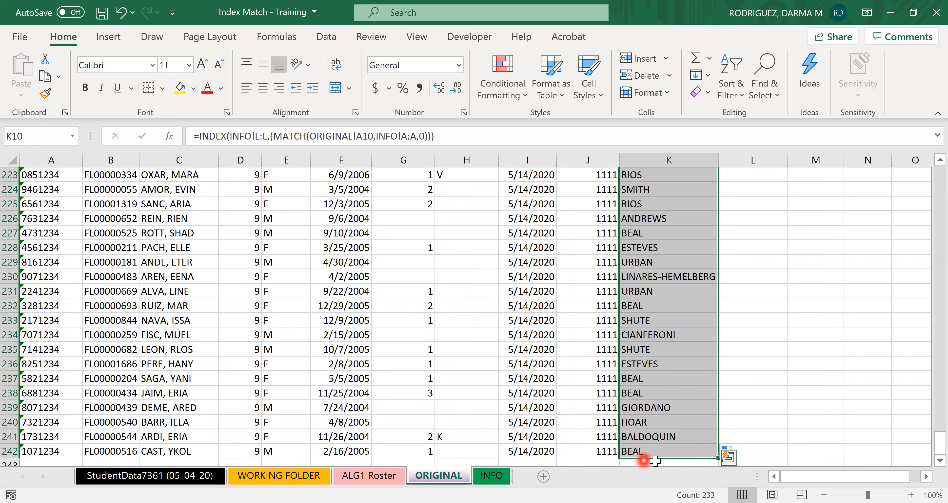
{"action": "left_click", "coordinate": [661, 395]}
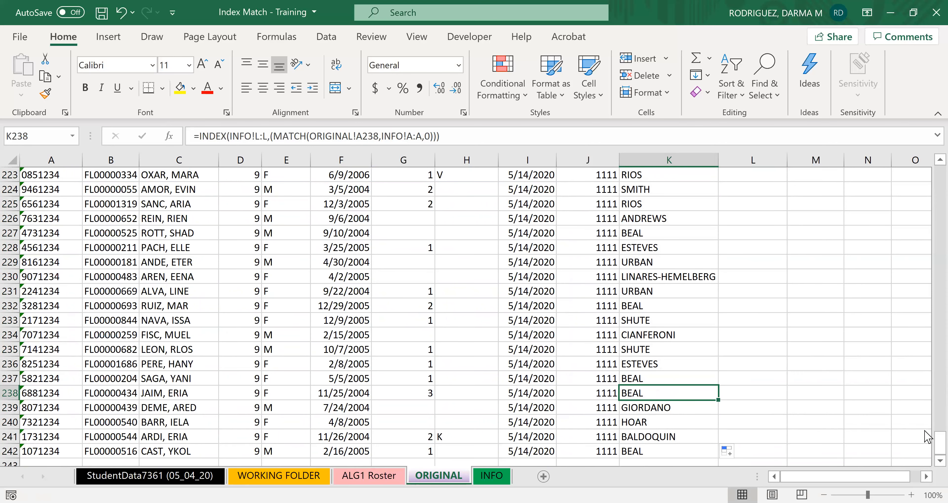
{"action": "scroll", "coordinate": [662, 235], "scroll_direction": "down", "scroll_amount": 1}
{"action": "left_click", "coordinate": [662, 234]}
{"action": "scroll", "coordinate": [660, 241], "scroll_direction": "down", "scroll_amount": 20}
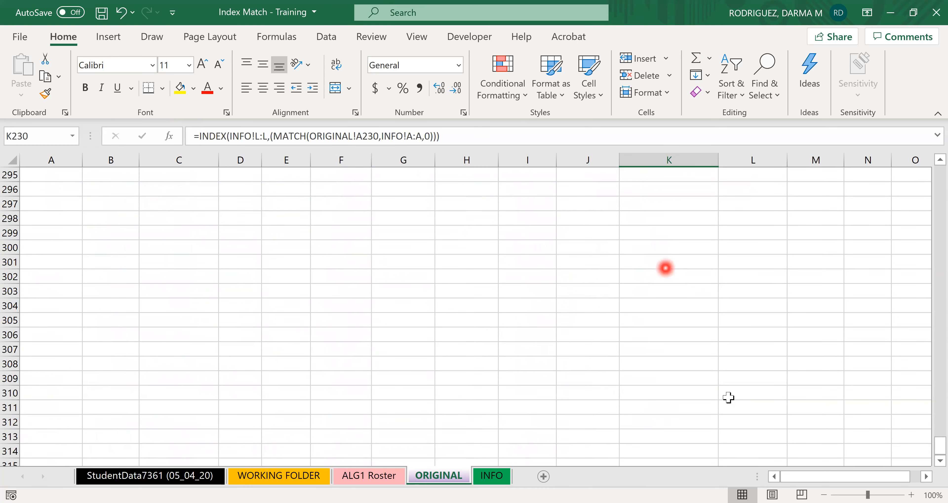
{"action": "scroll", "coordinate": [927, 410], "scroll_direction": "up", "scroll_amount": 20}
{"action": "left_click_drag", "start_coordinate": [927, 410], "coordinate": [927, 160]}
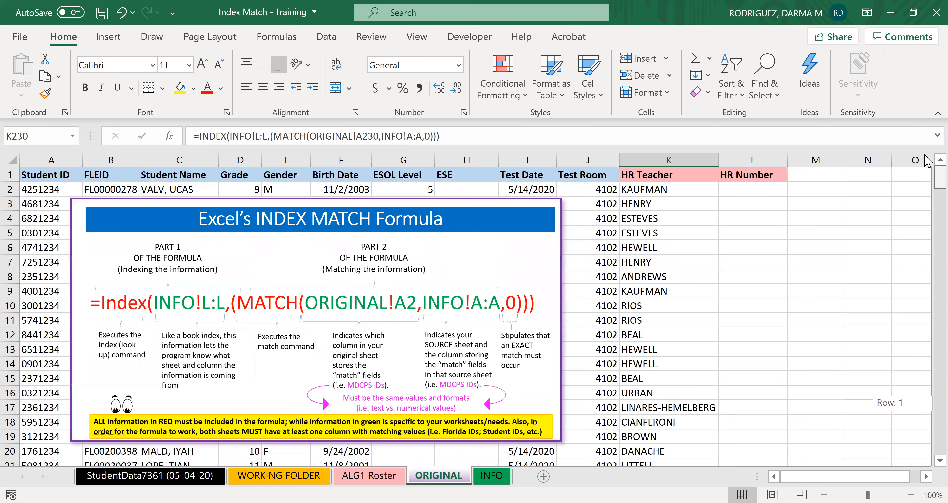
Start a formula with the INDEX function in L2, under HR Number, on the ORIGINAL sheet.
{"action": "left_click", "coordinate": [745, 190]}
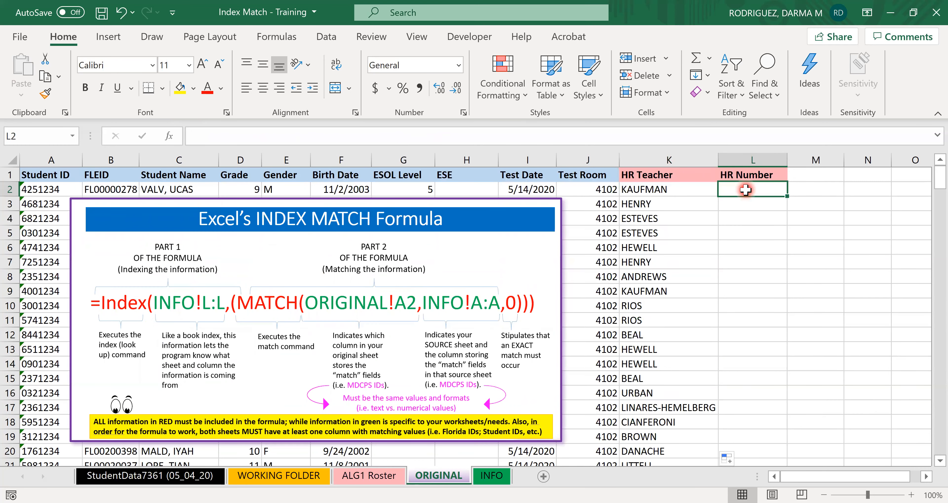
{"action": "left_click", "coordinate": [675, 187]}
{"action": "left_click", "coordinate": [749, 189]}
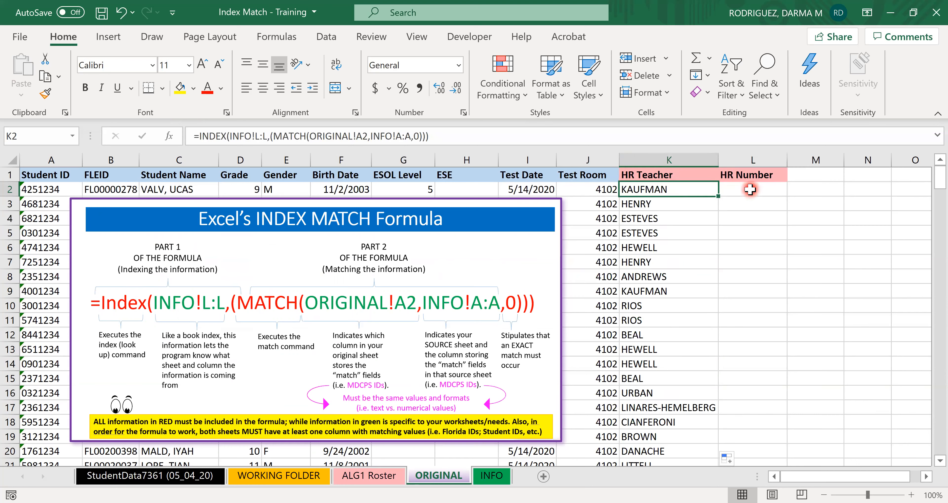
{"action": "left_click", "coordinate": [749, 190]}
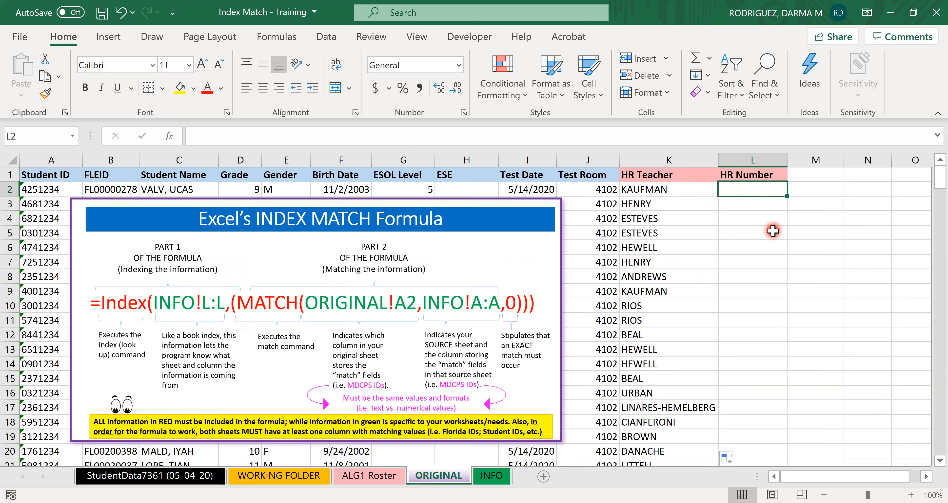
{"action": "type", "text": "="}
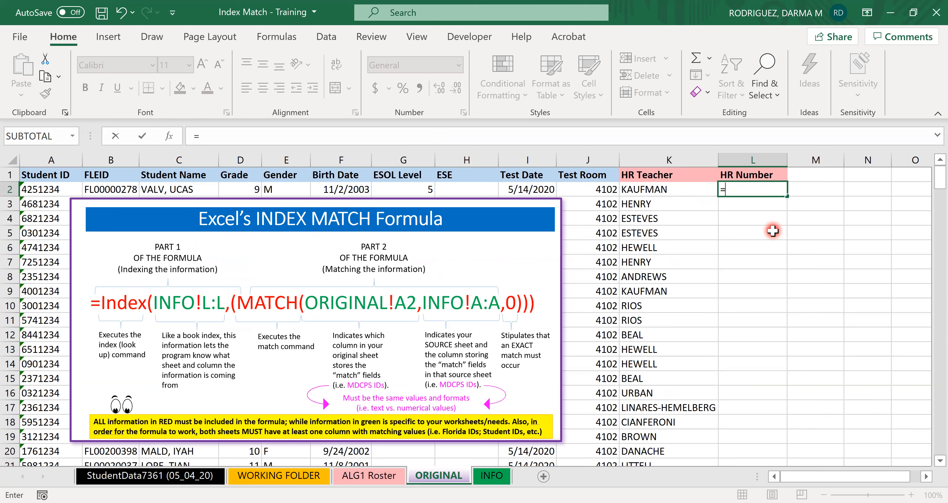
{"action": "type", "text": "I"}
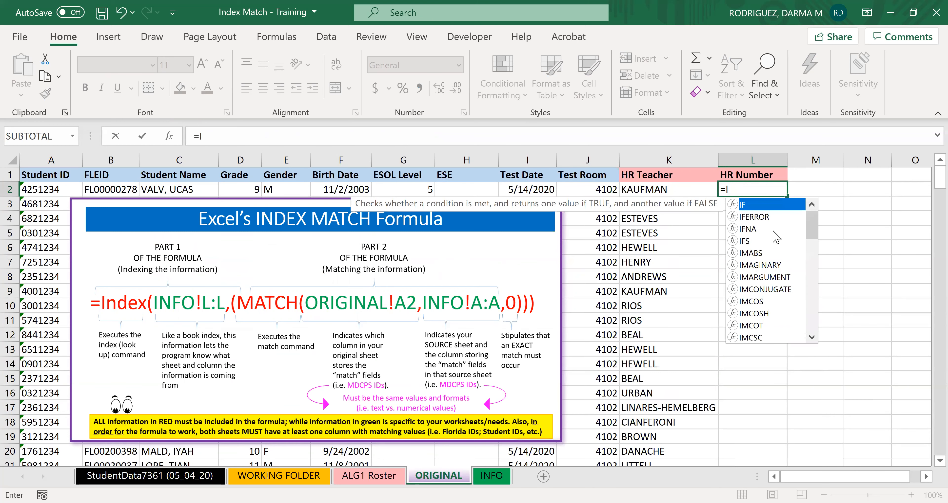
{"action": "type", "text": "N"}
{"action": "left_click", "coordinate": [733, 207]}
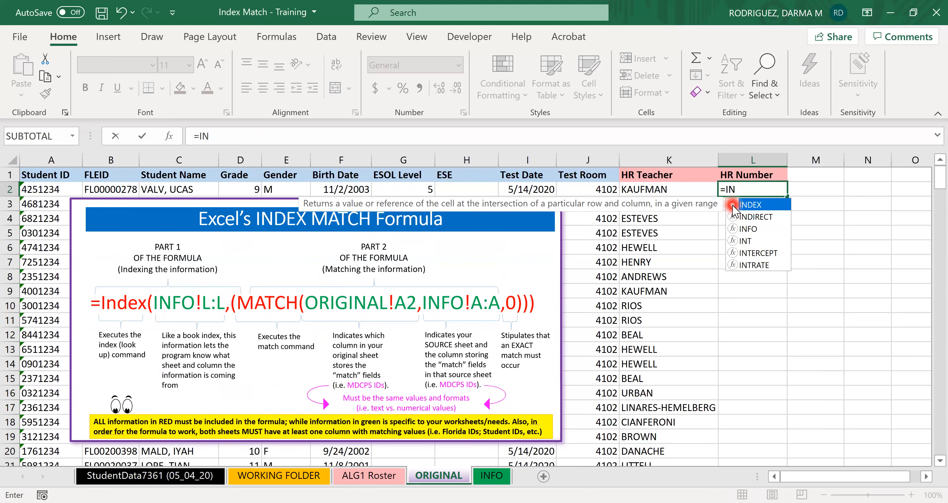
{"action": "double_click", "coordinate": [732, 208]}
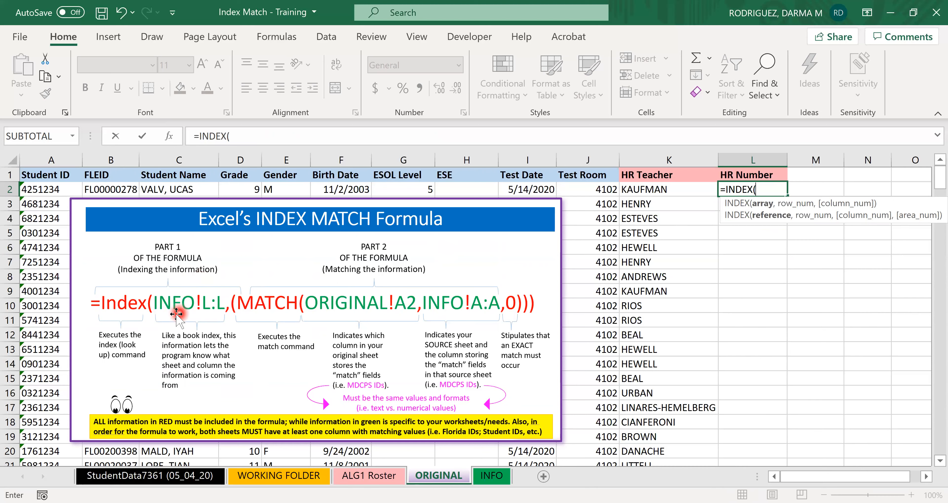
Point the INDEX array of the formula in L2 at the INFO sheet.
{"action": "left_click", "coordinate": [496, 478]}
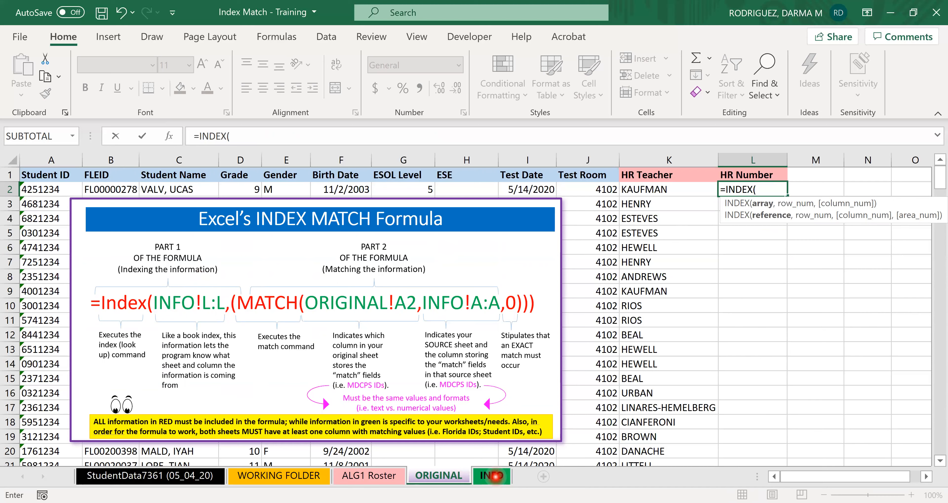
{"action": "left_click", "coordinate": [487, 480]}
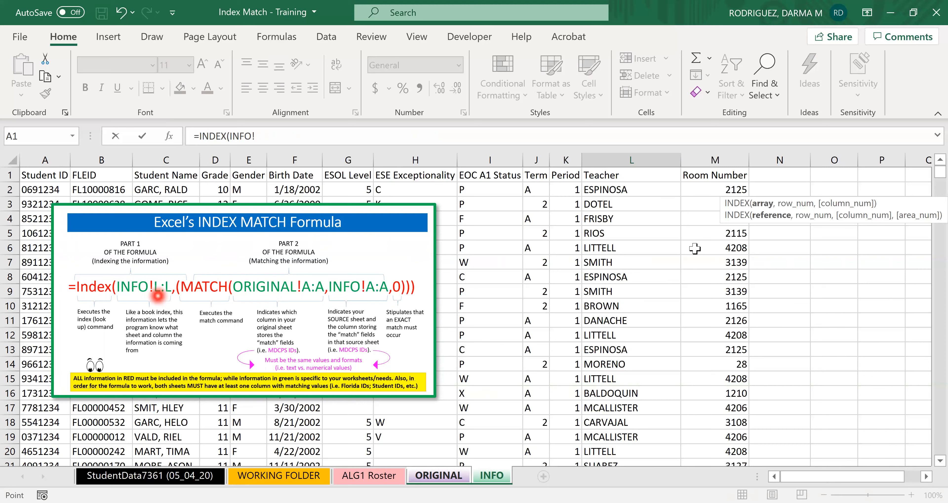
{"action": "left_click", "coordinate": [263, 137]}
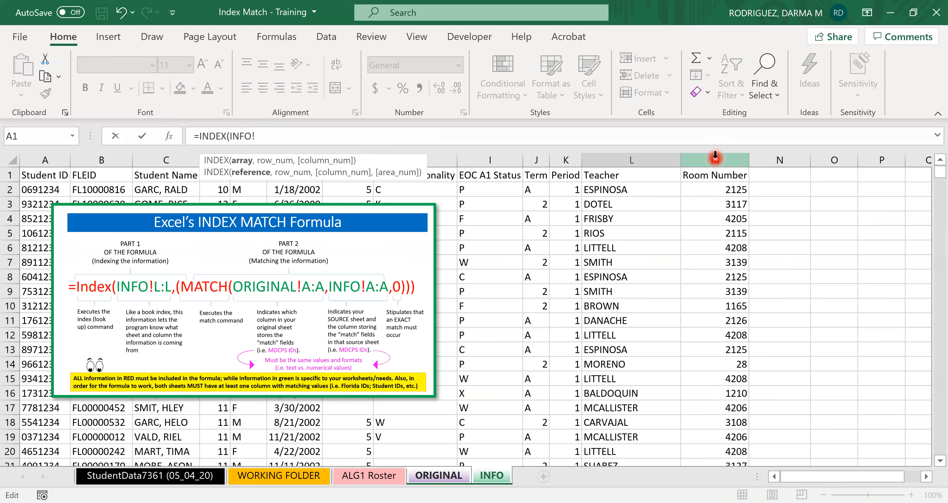
{"action": "left_click", "coordinate": [715, 157]}
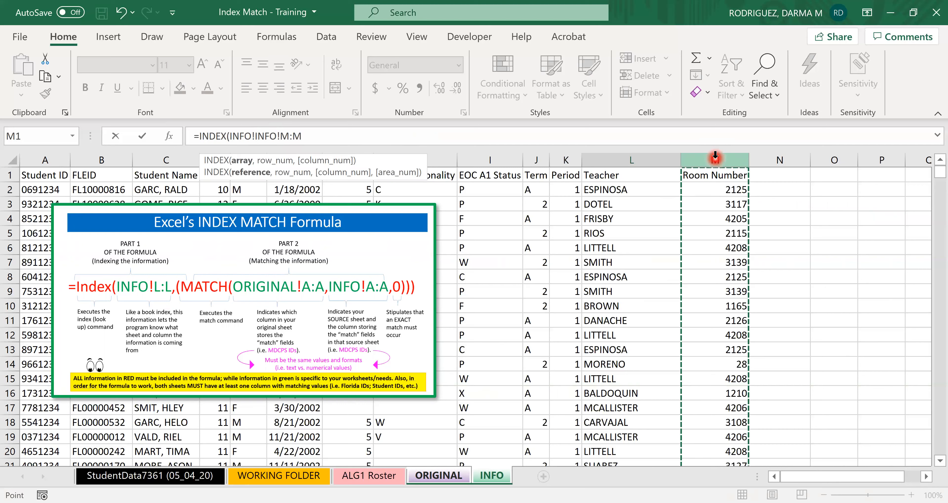
{"action": "left_click_drag", "start_coordinate": [310, 138], "coordinate": [254, 137]}
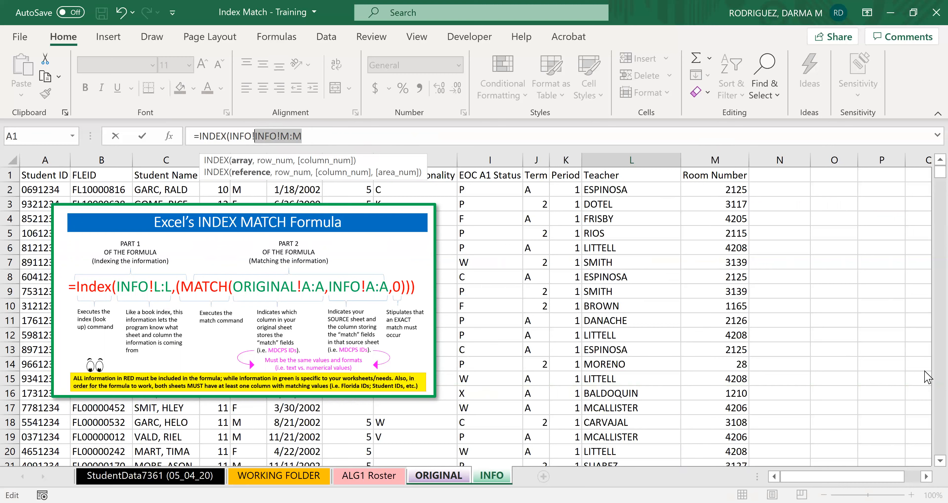
{"action": "key", "text": "BackSpace"}
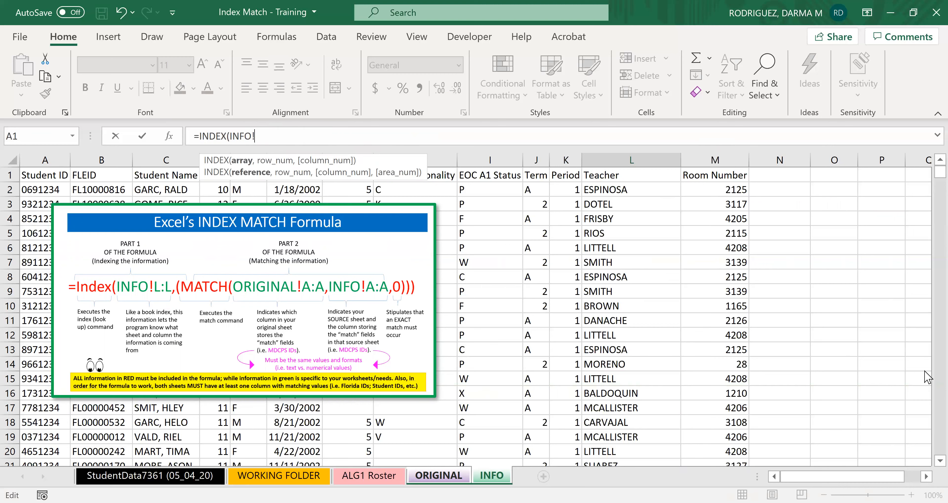
{"action": "left_click", "coordinate": [360, 226]}
{"action": "key", "text": "BackSpace"}
{"action": "key", "text": "BackSpace"}
{"action": "key", "text": "BackSpace"}
{"action": "key", "text": "BackSpace"}
{"action": "key", "text": "BackSpace"}
Set the INDEX array to the Room Number column, INFO!M:M, and nest a MATCH function as the row number.
{"action": "left_click", "coordinate": [720, 153]}
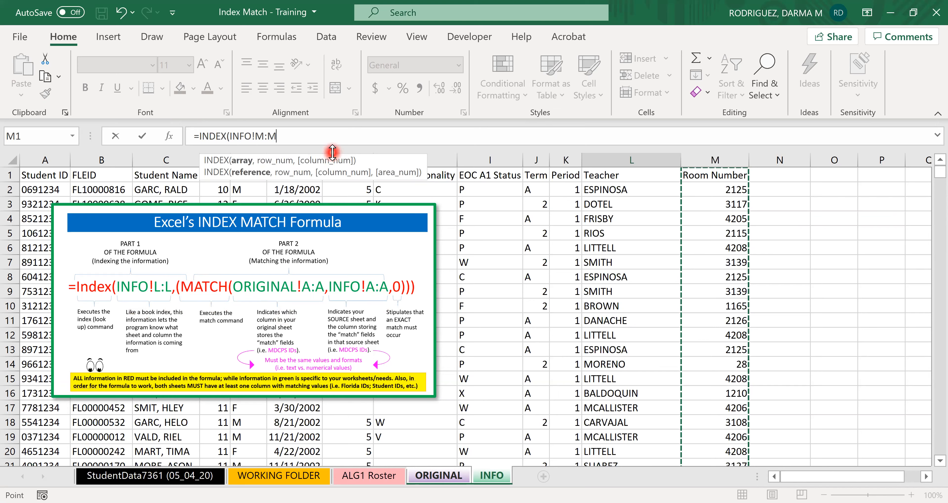
{"action": "type", "text": ","}
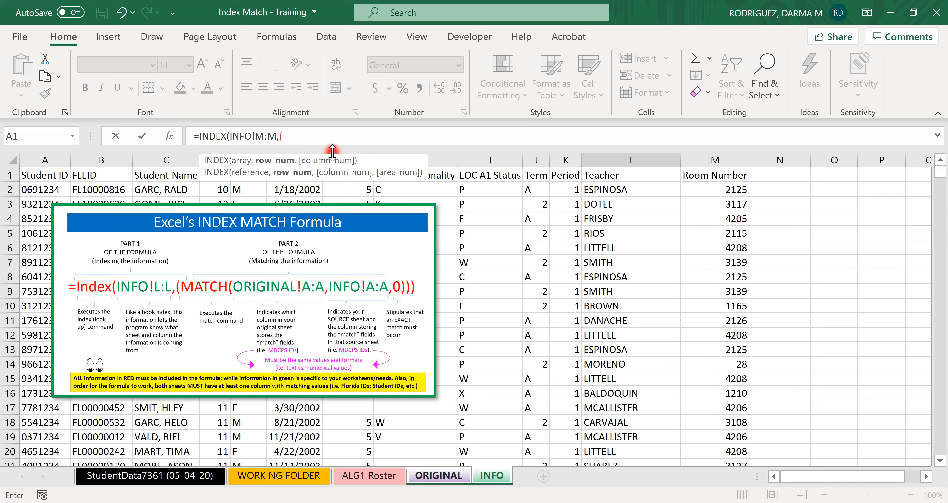
{"action": "type", "text": "(m"}
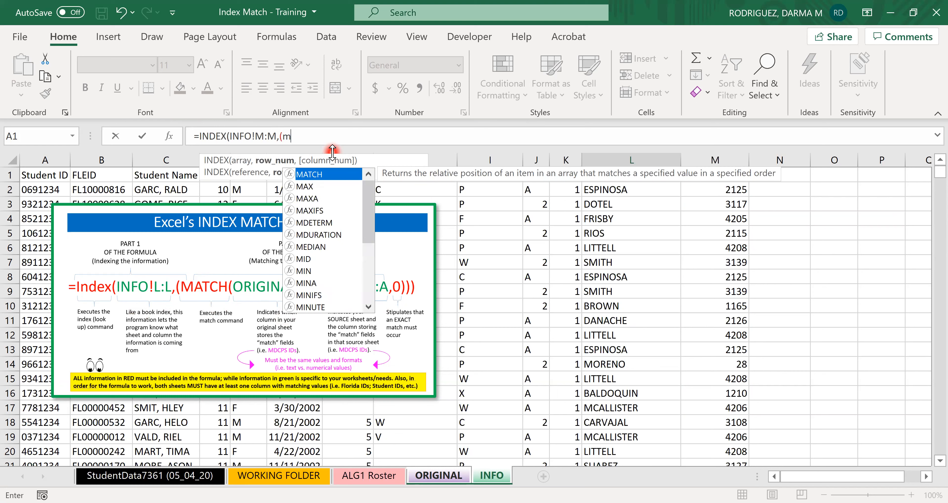
{"action": "double_click", "coordinate": [292, 177]}
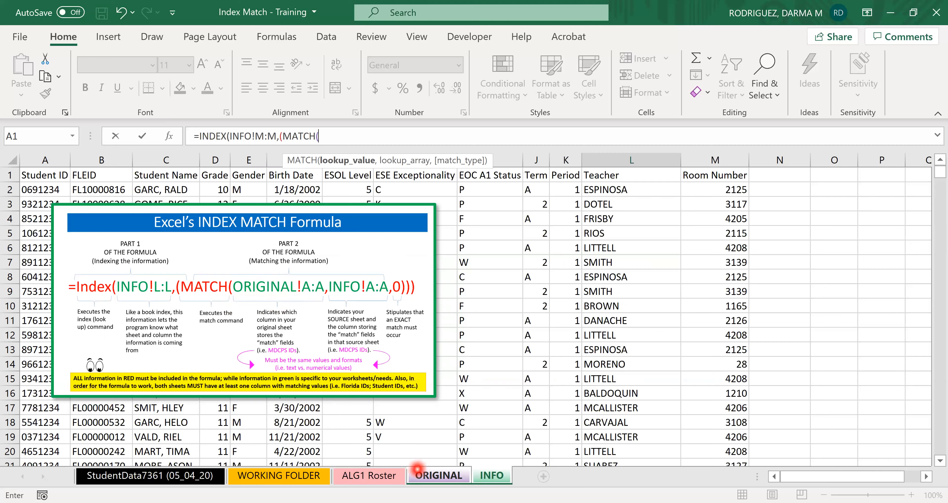
Set the MATCH lookup value to the student ID in ORIGINAL!A2.
{"action": "left_click", "coordinate": [436, 477]}
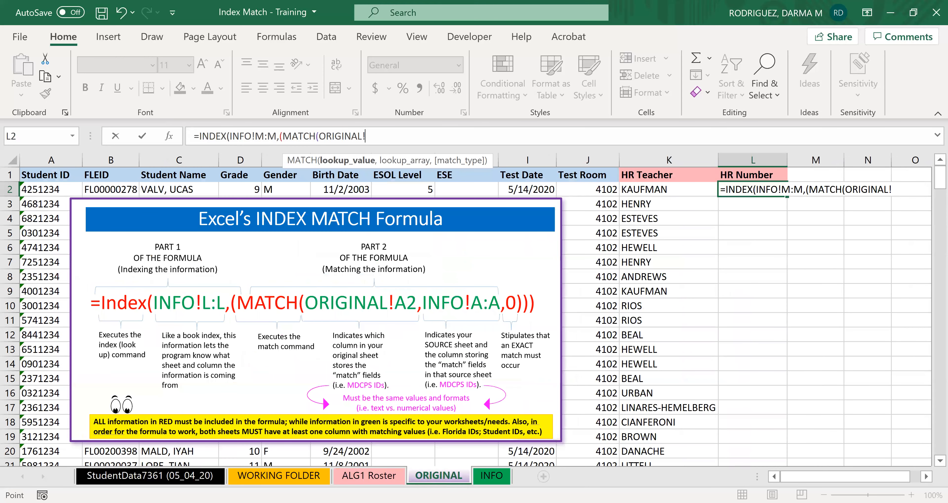
{"action": "left_click", "coordinate": [41, 190]}
{"action": "left_click", "coordinate": [41, 190]}
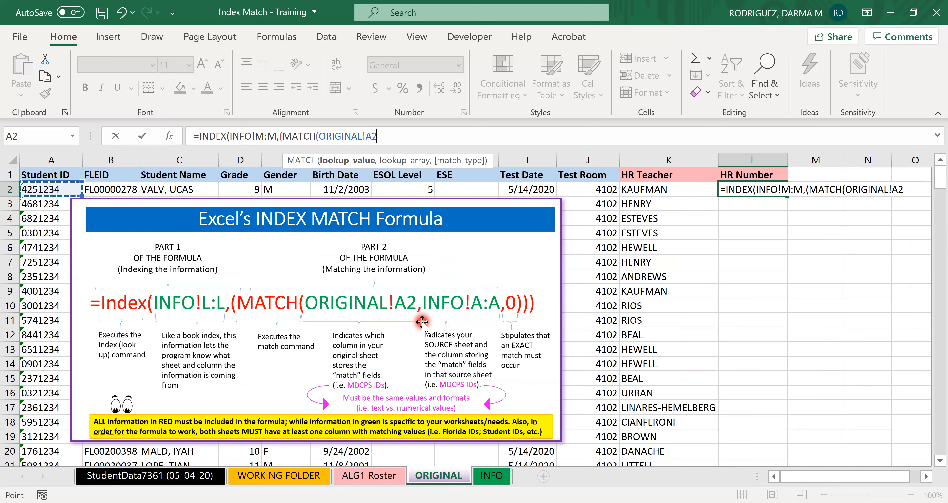
{"action": "type", "text": ","}
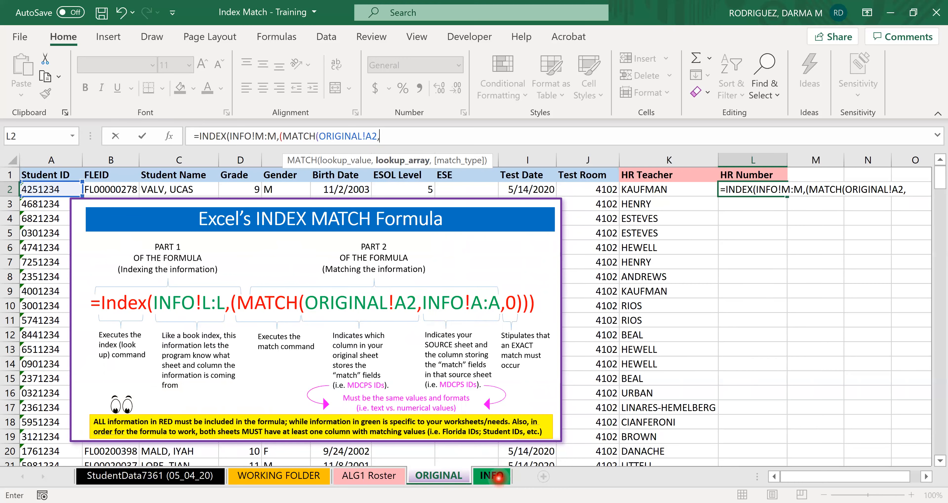
Set the MATCH lookup array to INFO!A:A with match type 0, close all three parentheses and enter the formula.
{"action": "left_click", "coordinate": [493, 477]}
{"action": "left_click", "coordinate": [47, 159]}
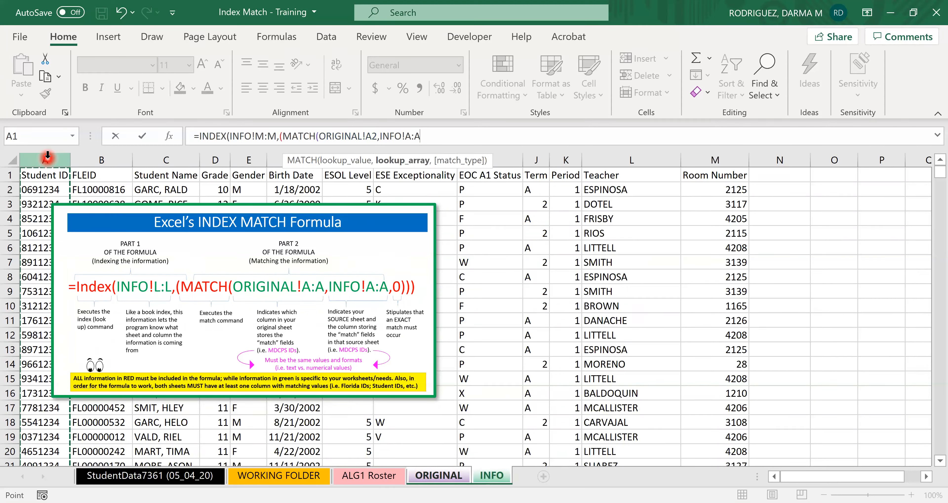
{"action": "type", "text": ","}
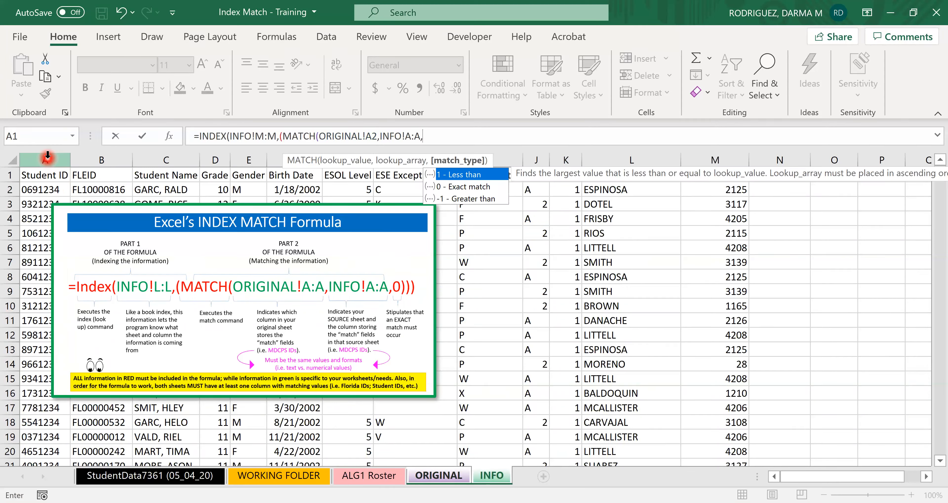
{"action": "type", "text": "0)))"}
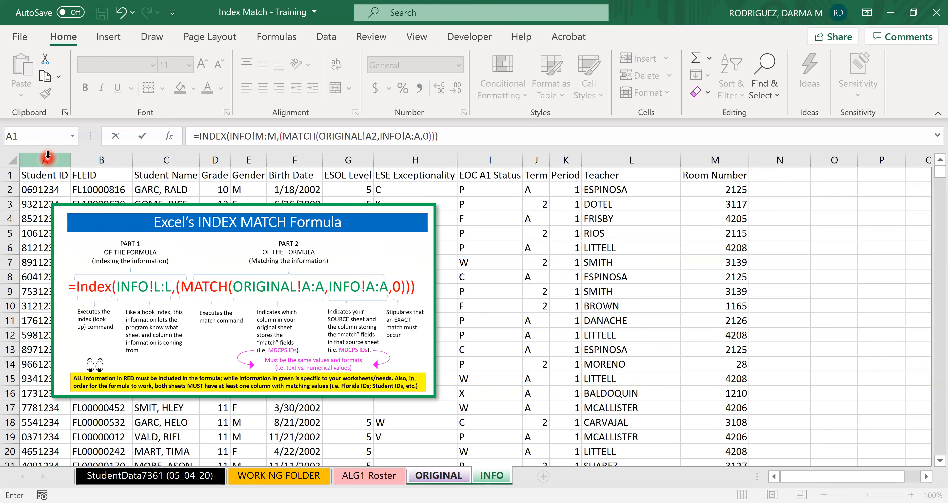
{"action": "key", "text": "Return"}
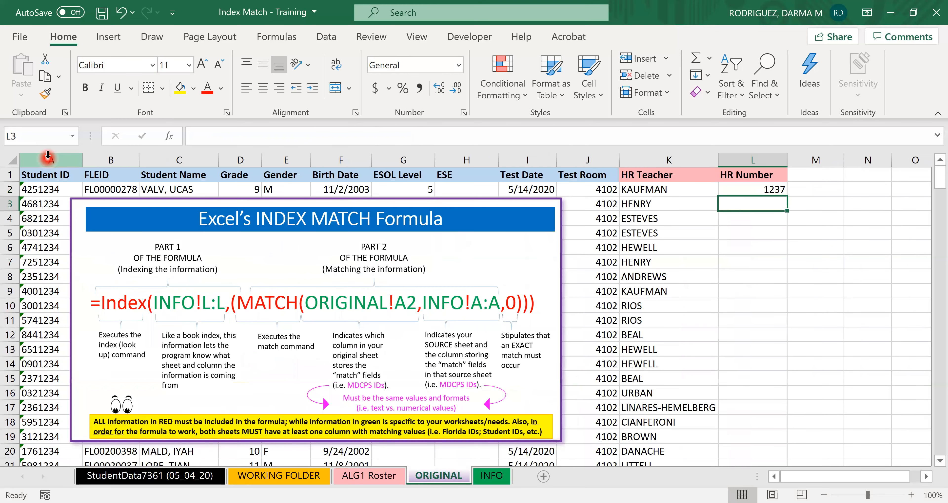
Enter NOT TESTING in L42 of the HR Number column on the ORIGINAL sheet.
{"action": "left_click", "coordinate": [721, 251]}
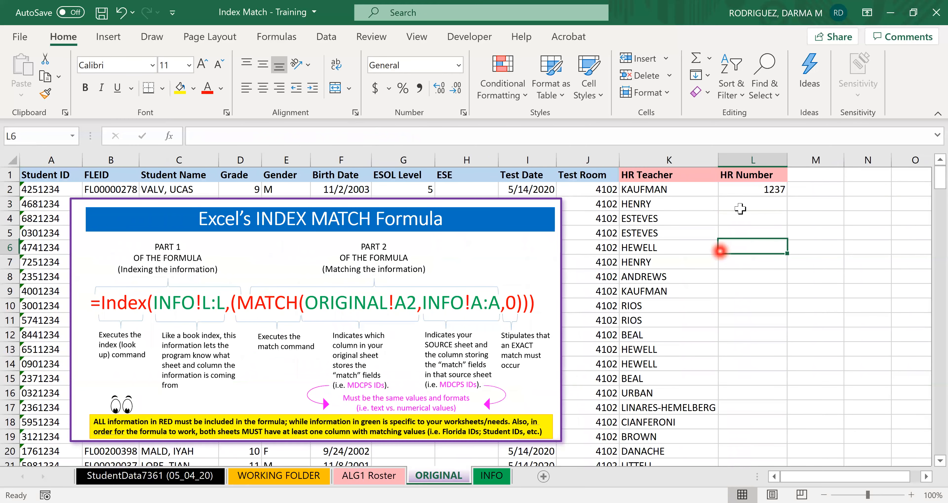
{"action": "left_click", "coordinate": [746, 189]}
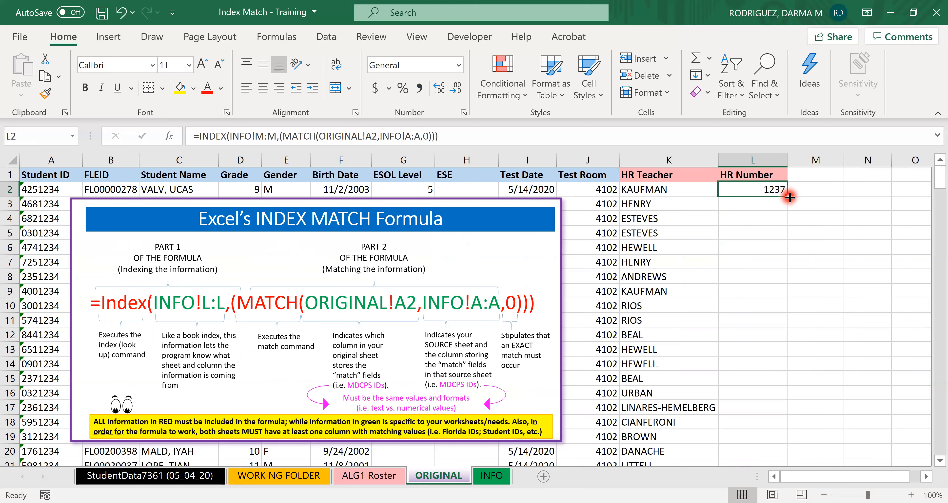
{"action": "left_click", "coordinate": [699, 363]}
{"action": "scroll", "coordinate": [724, 373], "scroll_direction": "down", "scroll_amount": 2}
{"action": "scroll", "coordinate": [725, 376], "scroll_direction": "down", "scroll_amount": 7}
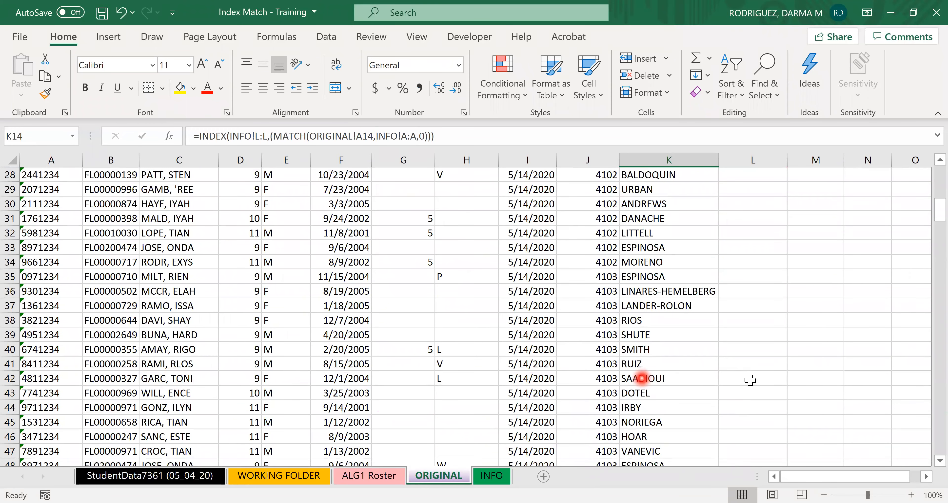
{"action": "left_click", "coordinate": [757, 379]}
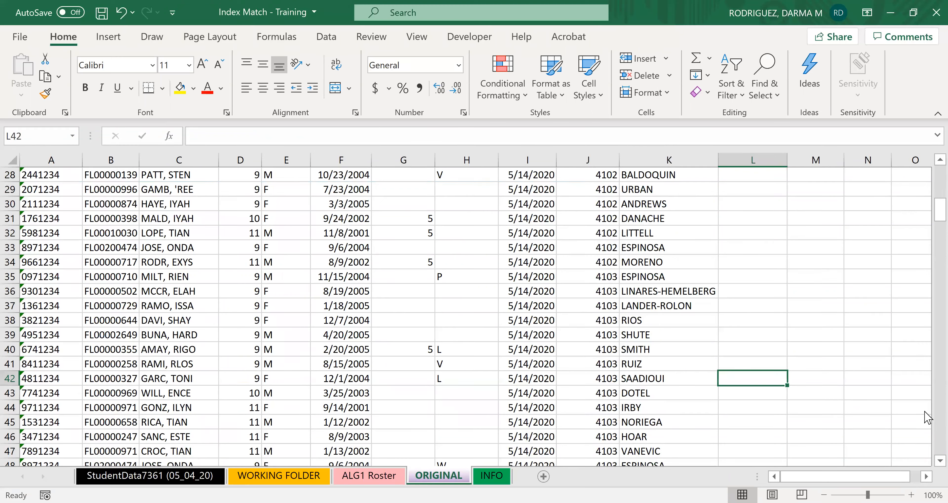
{"action": "type", "text": "NOT TESTING"}
{"action": "left_click", "coordinate": [573, 316]}
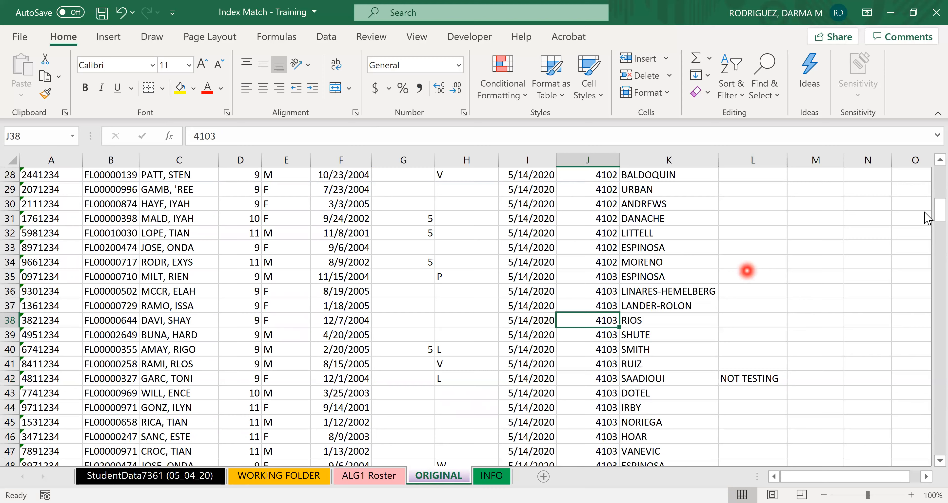
Fill the HR Number formula from L2 down to L41, just above the NOT TESTING entry.
{"action": "scroll", "coordinate": [927, 177], "scroll_direction": "up", "scroll_amount": 9}
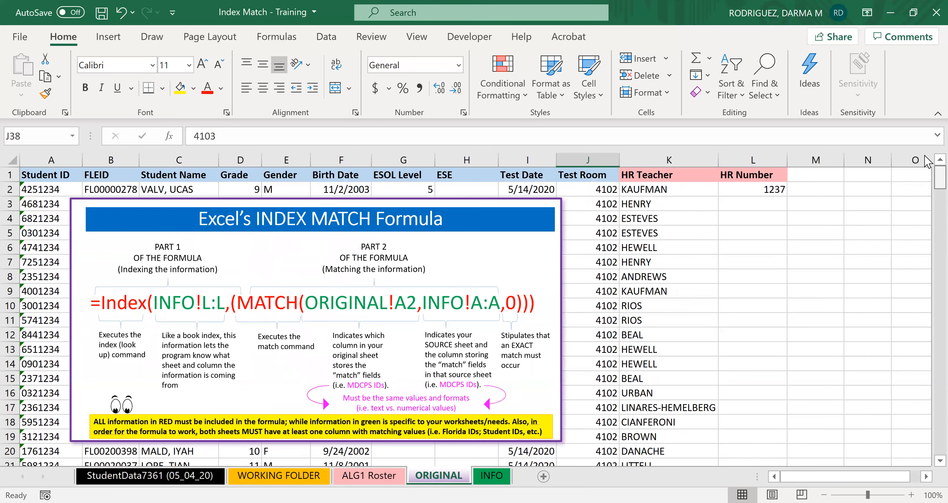
{"action": "left_click", "coordinate": [774, 192]}
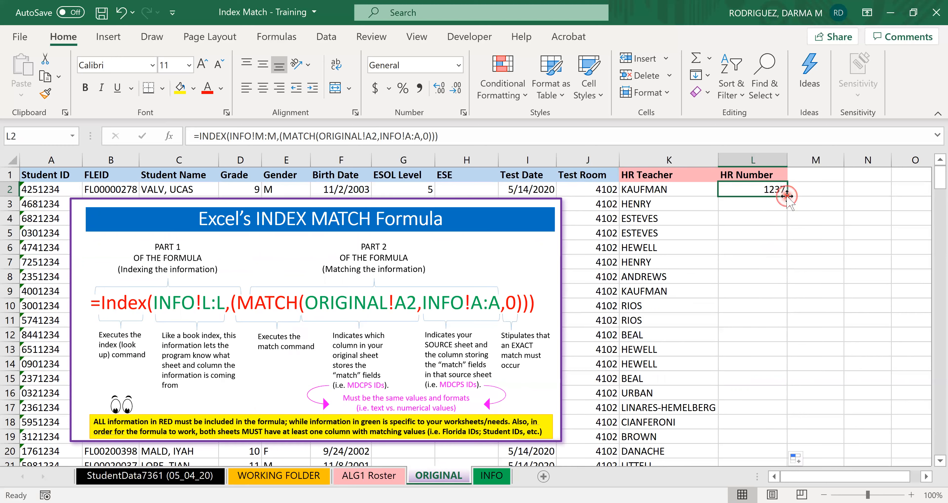
{"action": "double_click", "coordinate": [787, 198]}
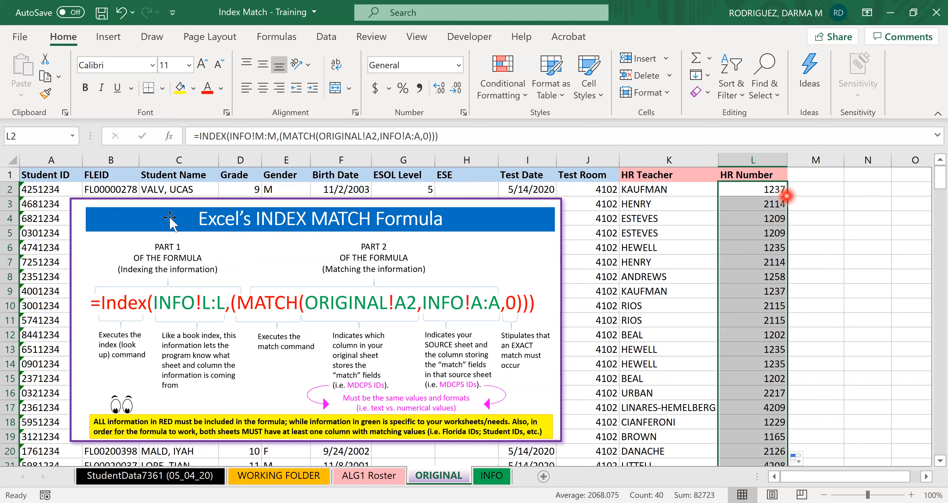
{"action": "left_click", "coordinate": [28, 217]}
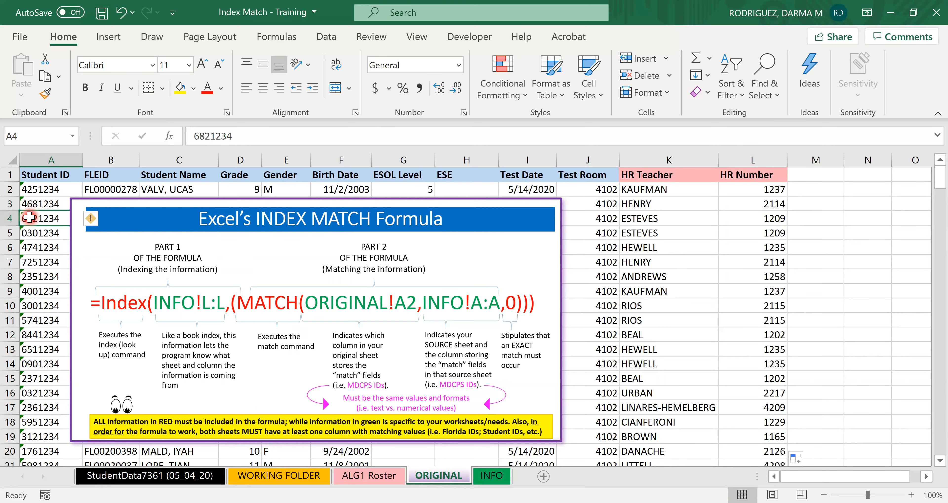
{"action": "key", "text": "ctrl+a"}
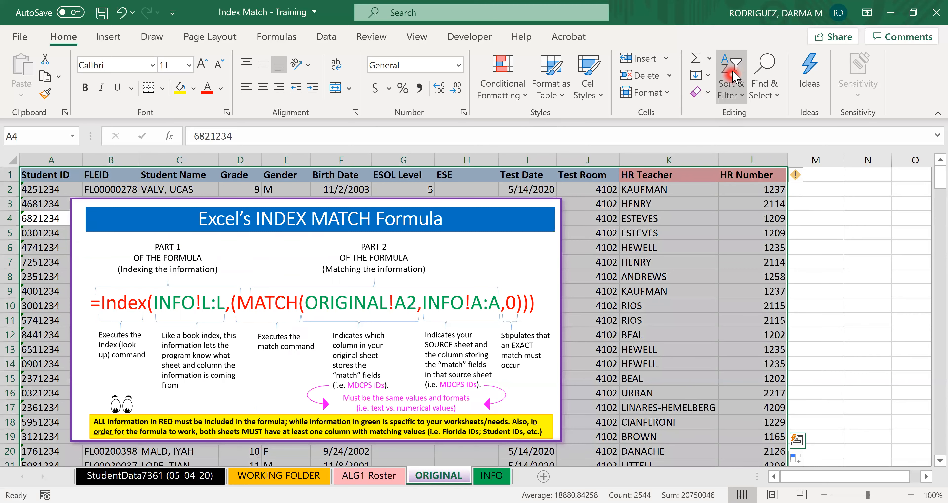
{"action": "left_click", "coordinate": [43, 263]}
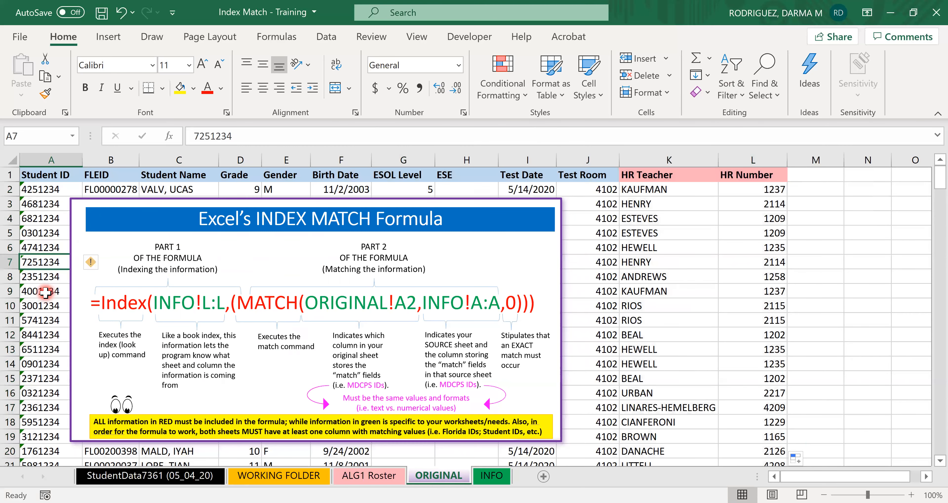
Select the entire student table on the ORIGINAL sheet and check that the selection reaches its last row.
{"action": "left_click", "coordinate": [670, 276]}
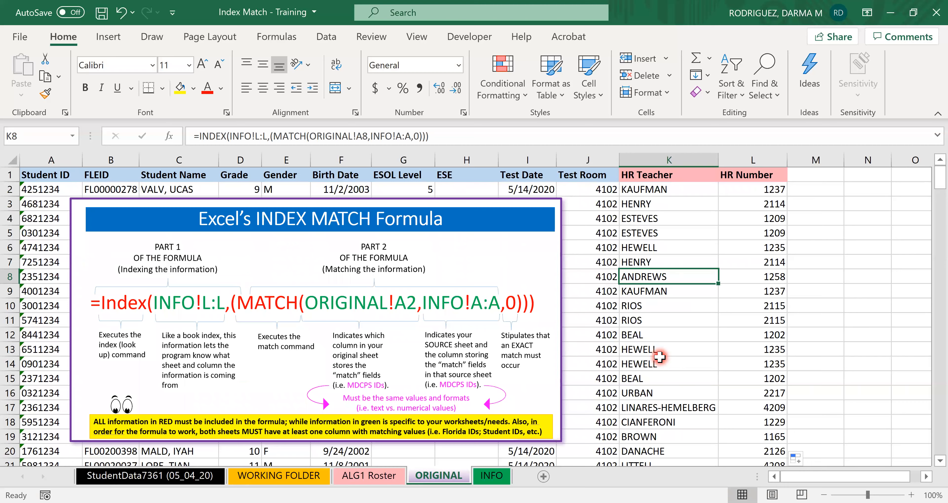
{"action": "key", "text": "ctrl+a"}
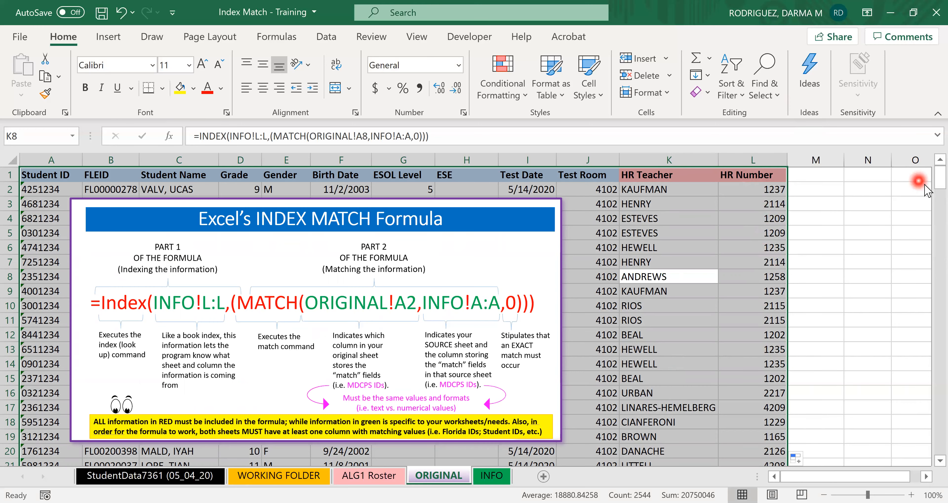
{"action": "left_click", "coordinate": [937, 423]}
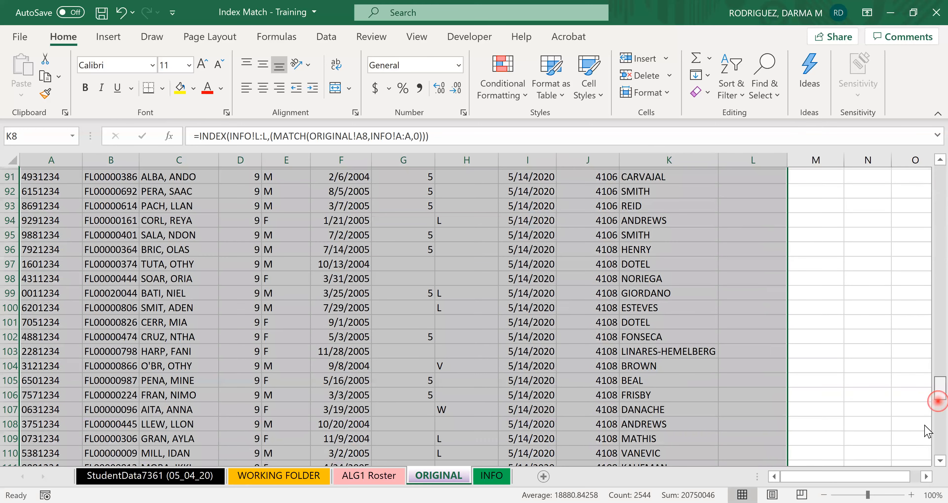
{"action": "left_click_drag", "start_coordinate": [938, 425], "coordinate": [938, 477]}
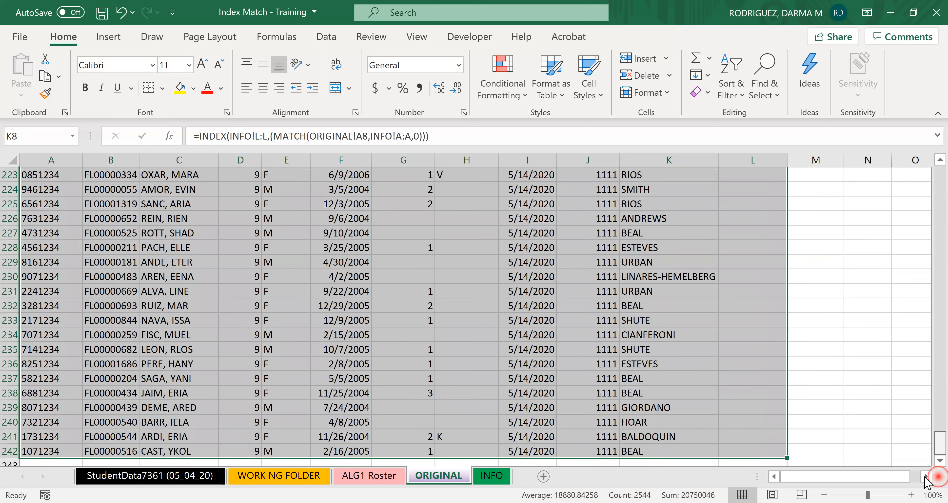
{"action": "left_click_drag", "start_coordinate": [939, 444], "coordinate": [940, 151]}
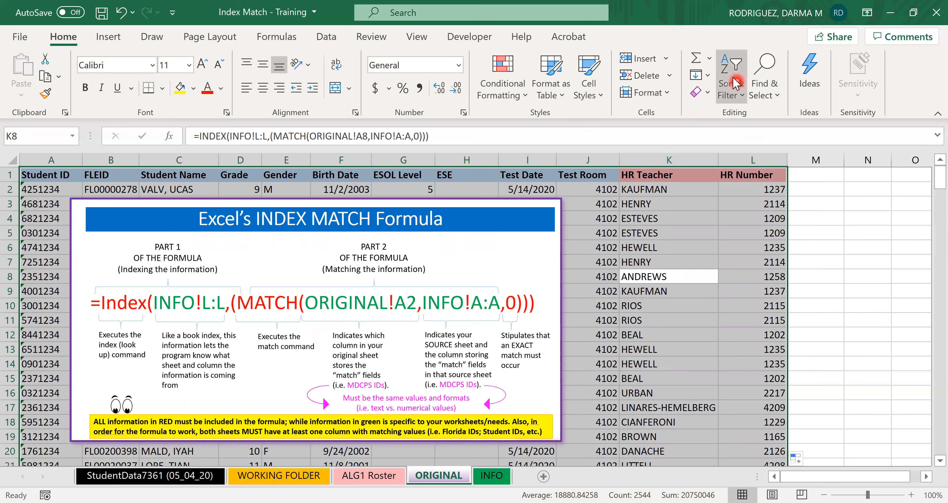
Custom sort the student table by HR Teacher and then by Student Name, both on cell values in A to Z order.
{"action": "left_click", "coordinate": [740, 63]}
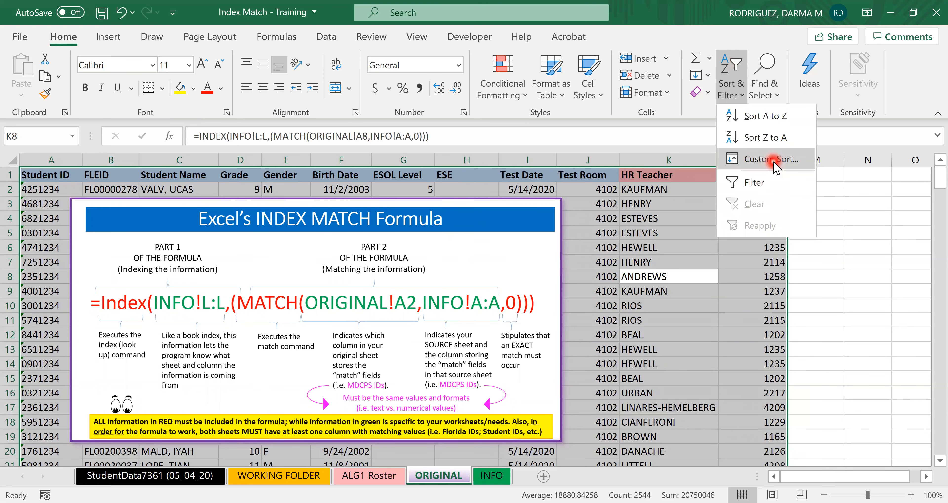
{"action": "left_click", "coordinate": [773, 159]}
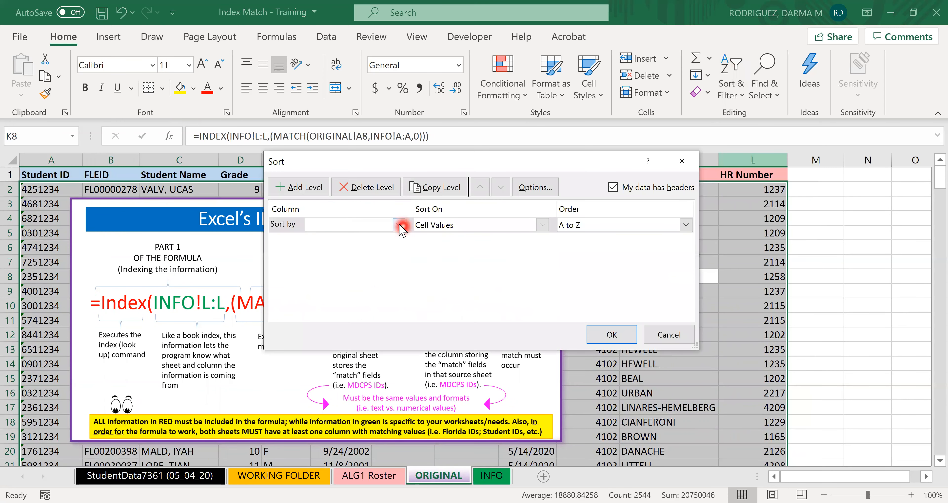
{"action": "left_click", "coordinate": [398, 225]}
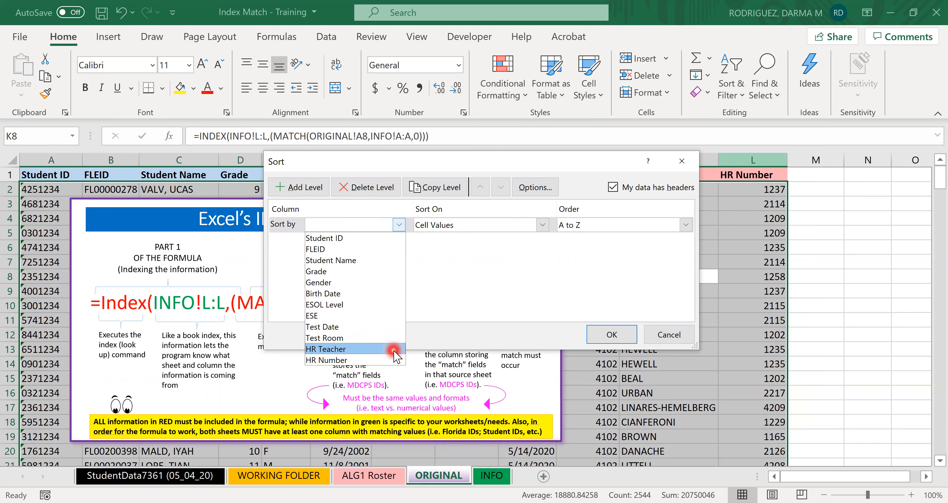
{"action": "left_click", "coordinate": [394, 349]}
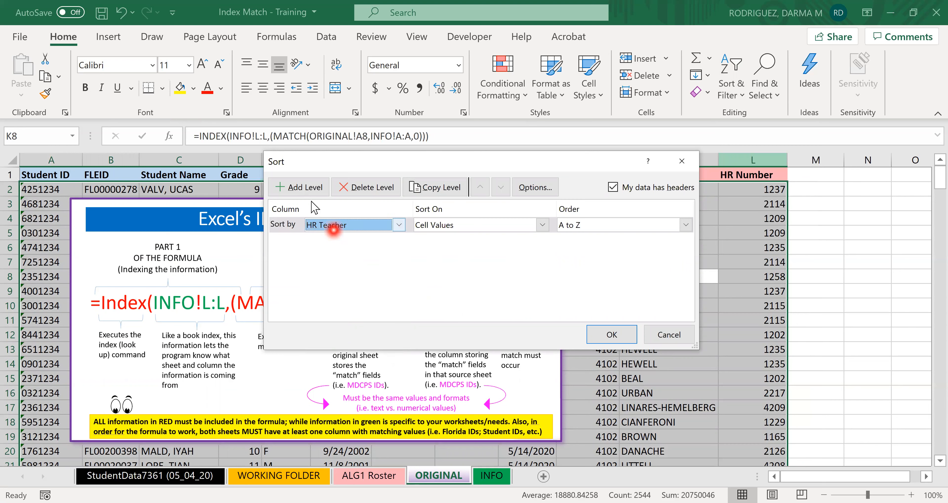
{"action": "left_click", "coordinate": [303, 188]}
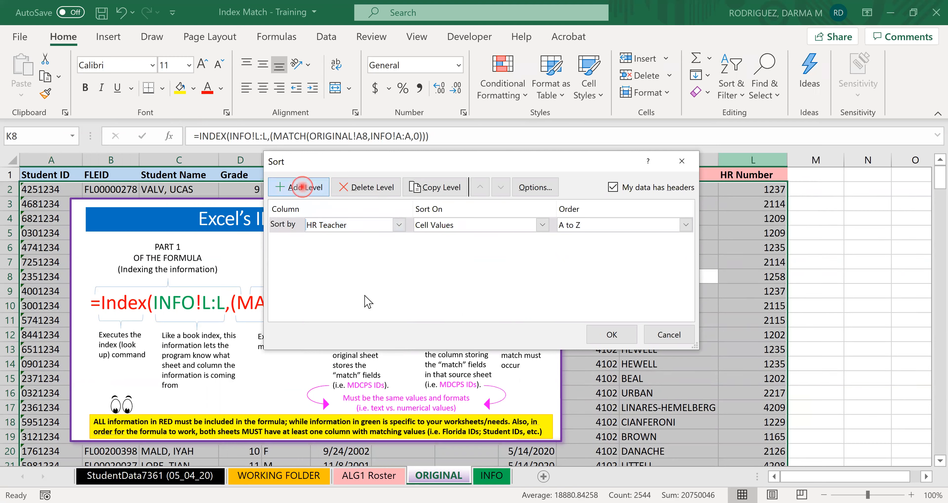
{"action": "left_click", "coordinate": [399, 240]}
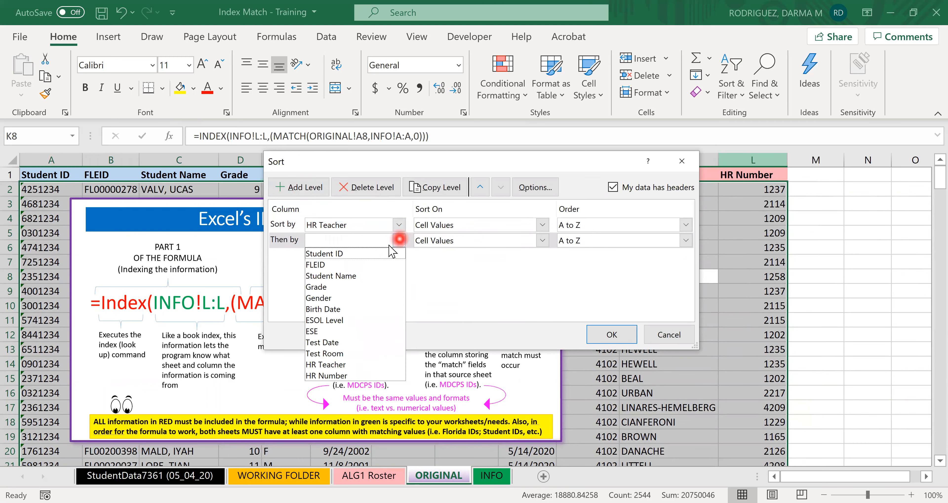
{"action": "left_click", "coordinate": [336, 278]}
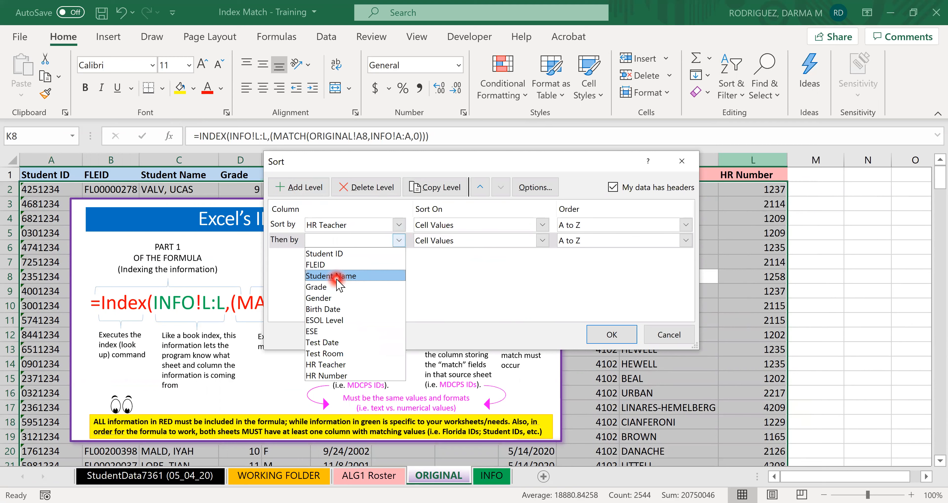
{"action": "left_click", "coordinate": [614, 336]}
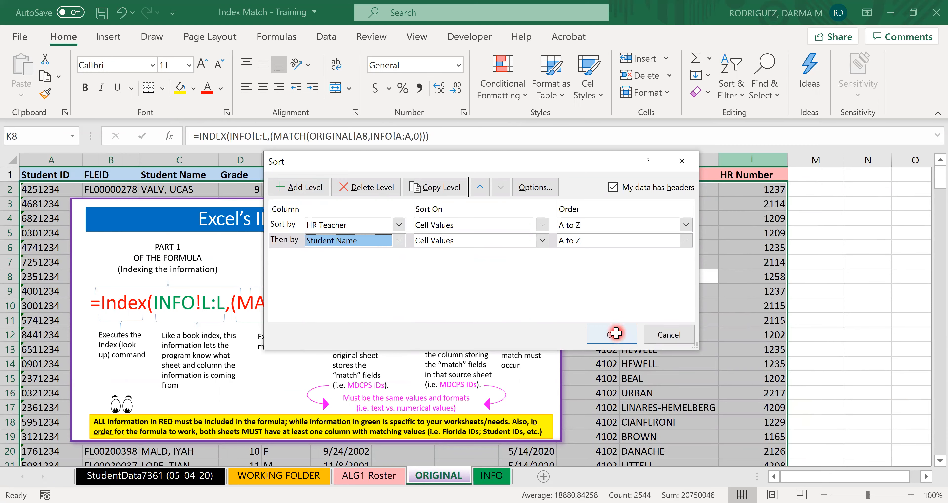
{"action": "left_click", "coordinate": [614, 333]}
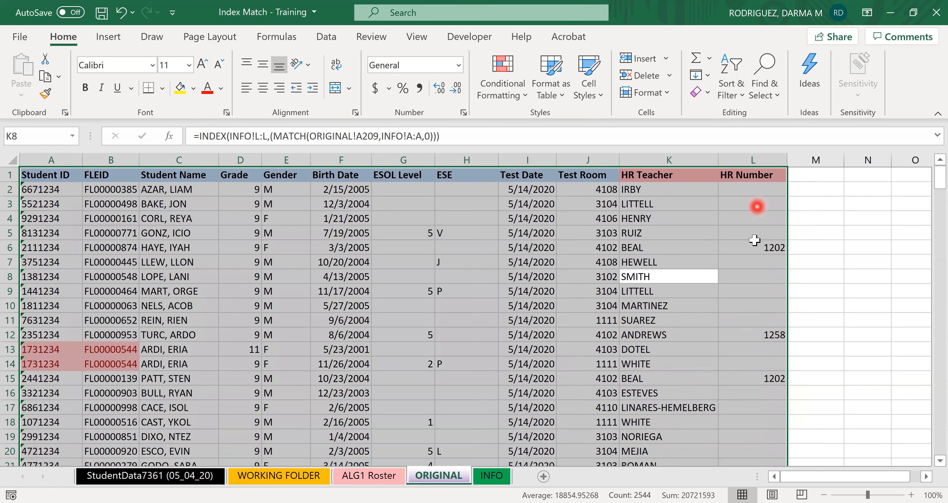
Examine the HR Teacher and HR Number columns down the sorted table, including the row holding the NOT TESTING entry.
{"action": "left_click_drag", "start_coordinate": [755, 393], "coordinate": [764, 419]}
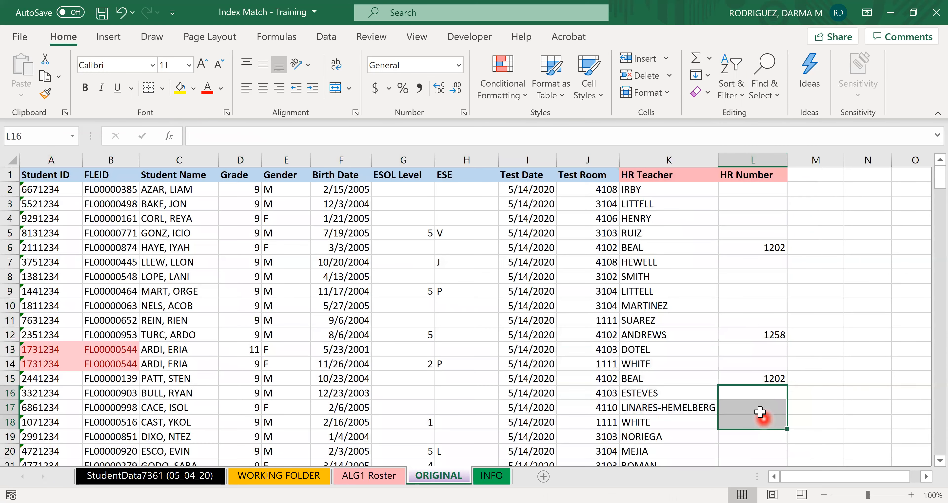
{"action": "left_click", "coordinate": [750, 278]}
{"action": "left_click", "coordinate": [749, 204]}
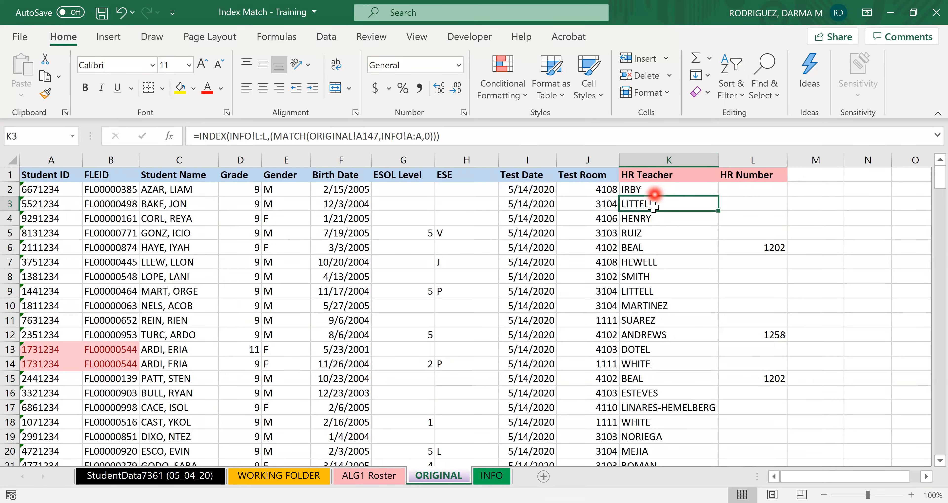
{"action": "left_click", "coordinate": [654, 193]}
{"action": "left_click", "coordinate": [656, 234]}
{"action": "scroll", "coordinate": [738, 283], "scroll_direction": "down", "scroll_amount": 10}
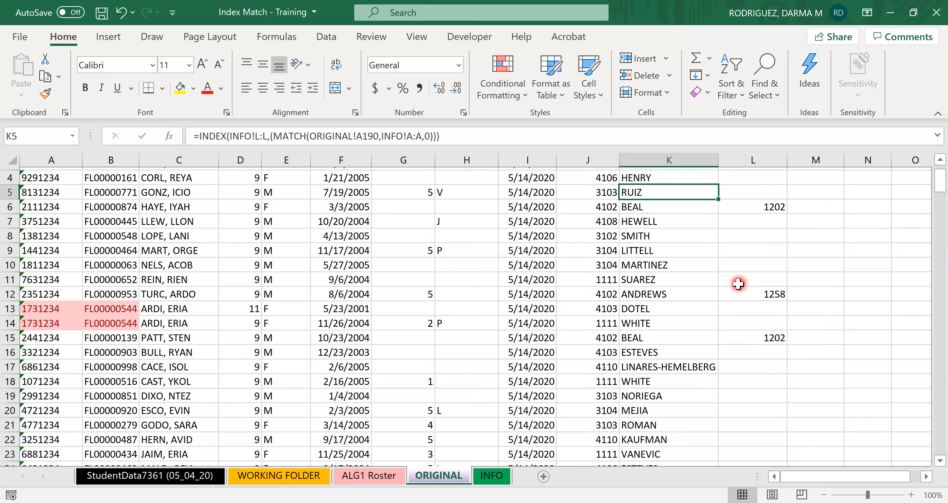
{"action": "scroll", "coordinate": [738, 284], "scroll_direction": "down", "scroll_amount": 20}
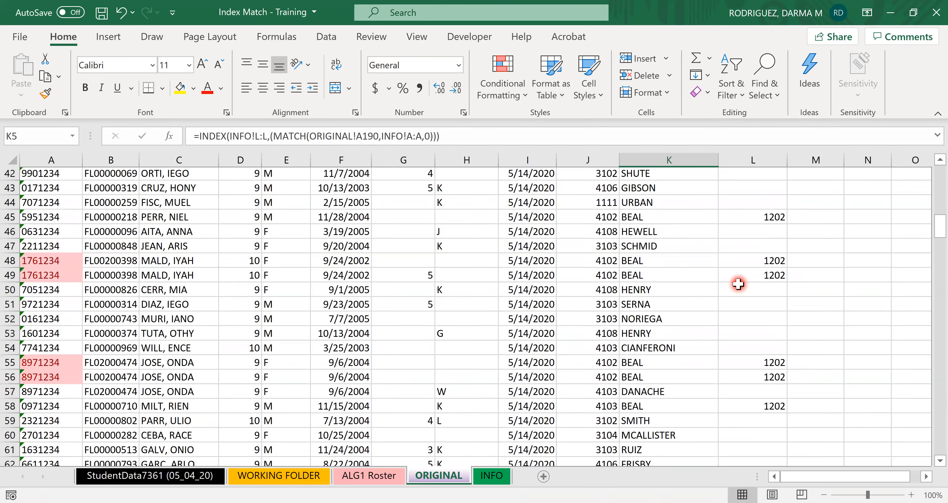
{"action": "scroll", "coordinate": [731, 283], "scroll_direction": "down", "scroll_amount": 20}
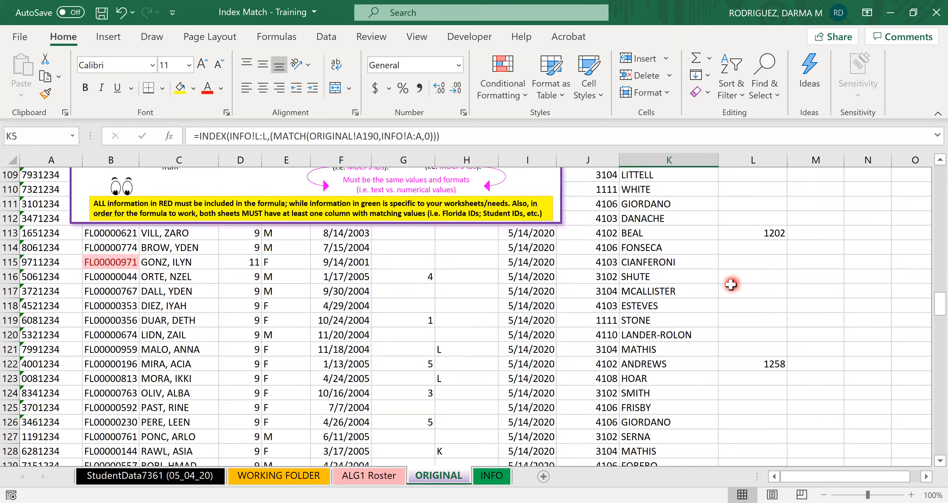
{"action": "scroll", "coordinate": [731, 285], "scroll_direction": "down", "scroll_amount": 11}
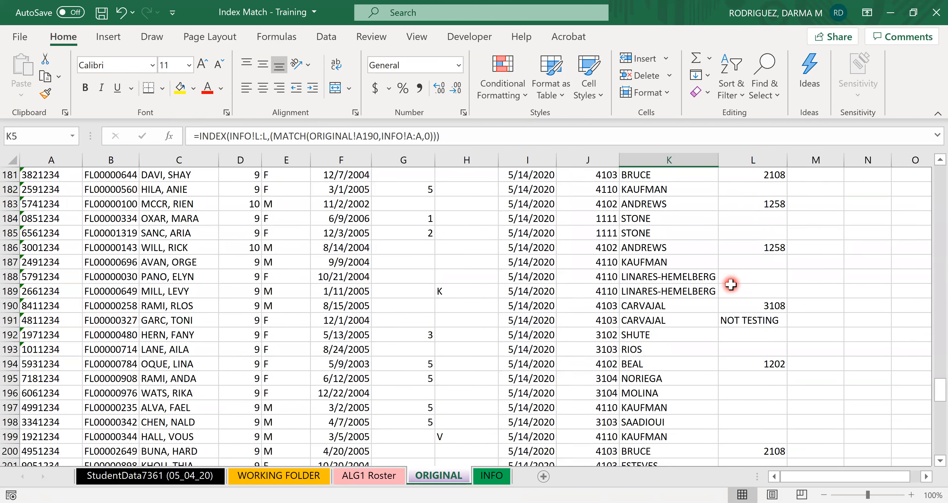
{"action": "scroll", "coordinate": [751, 289], "scroll_direction": "up", "scroll_amount": 2}
{"action": "left_click", "coordinate": [754, 280]}
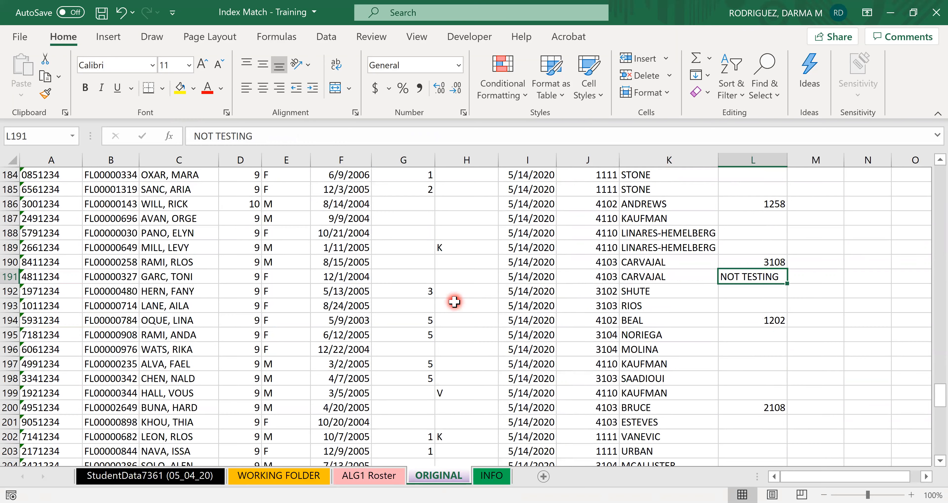
Undo the sort of the student table and select the first HR Number formula in L2.
{"action": "key", "text": "ctrl+z"}
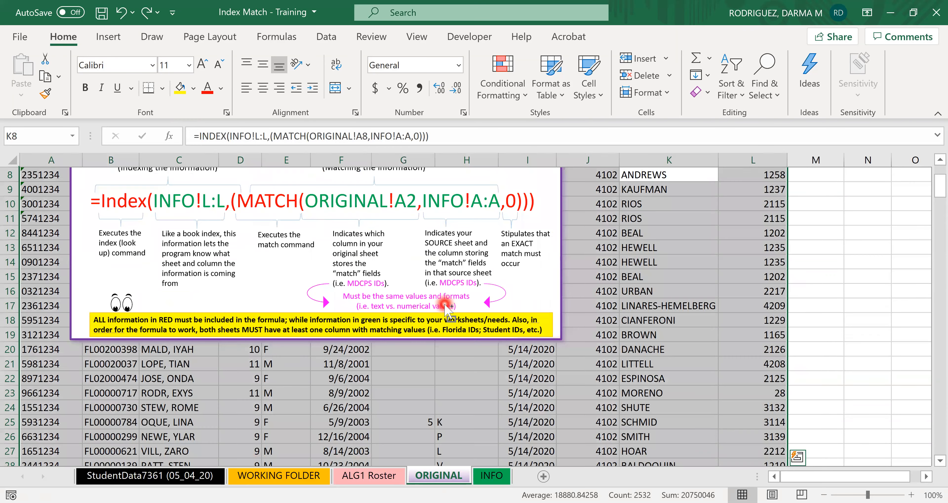
{"action": "scroll", "coordinate": [629, 247], "scroll_direction": "up", "scroll_amount": 3}
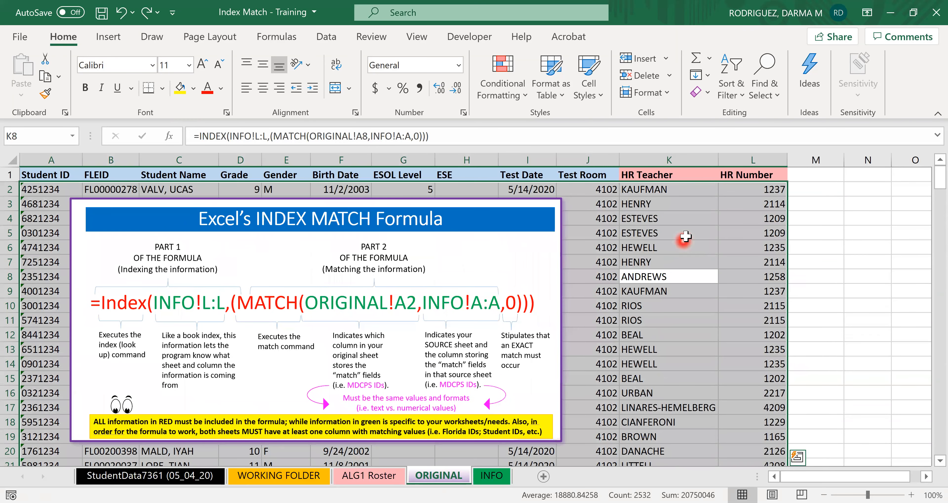
{"action": "left_click", "coordinate": [766, 204]}
{"action": "left_click", "coordinate": [768, 190]}
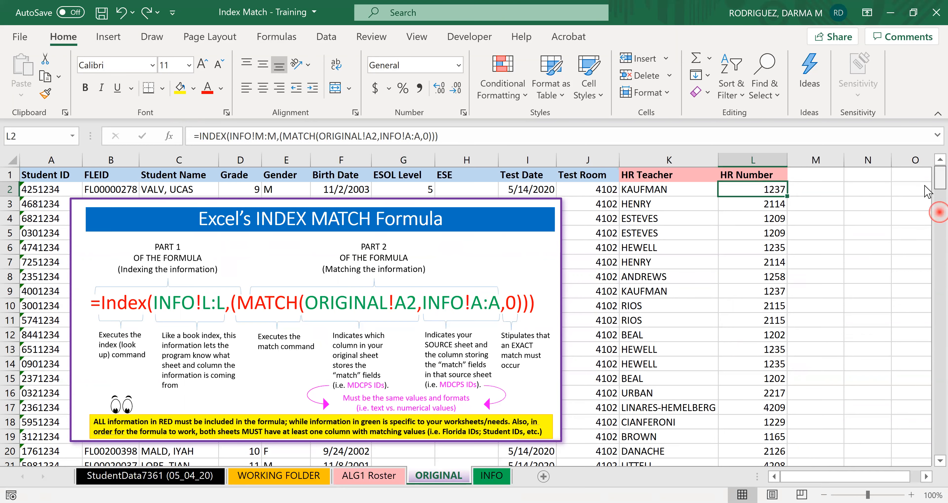
Fill the NOT TESTING entry from L42 across into M42.
{"action": "scroll", "coordinate": [933, 195], "scroll_direction": "down", "scroll_amount": 11}
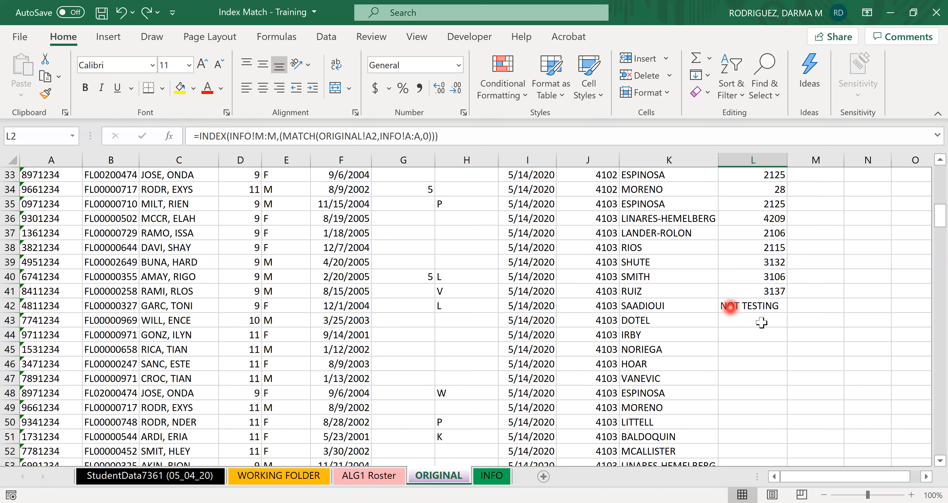
{"action": "left_click", "coordinate": [735, 309]}
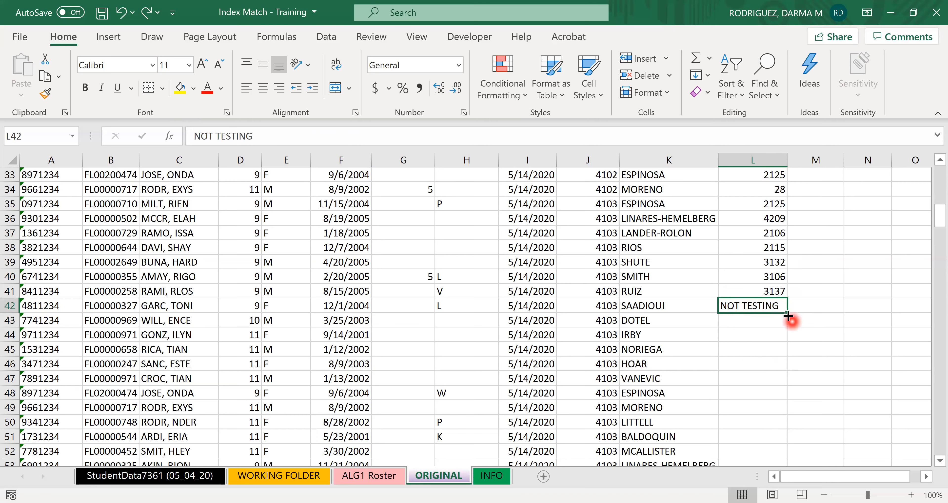
{"action": "left_click_drag", "start_coordinate": [787, 313], "coordinate": [818, 334]}
{"action": "left_click", "coordinate": [732, 322]}
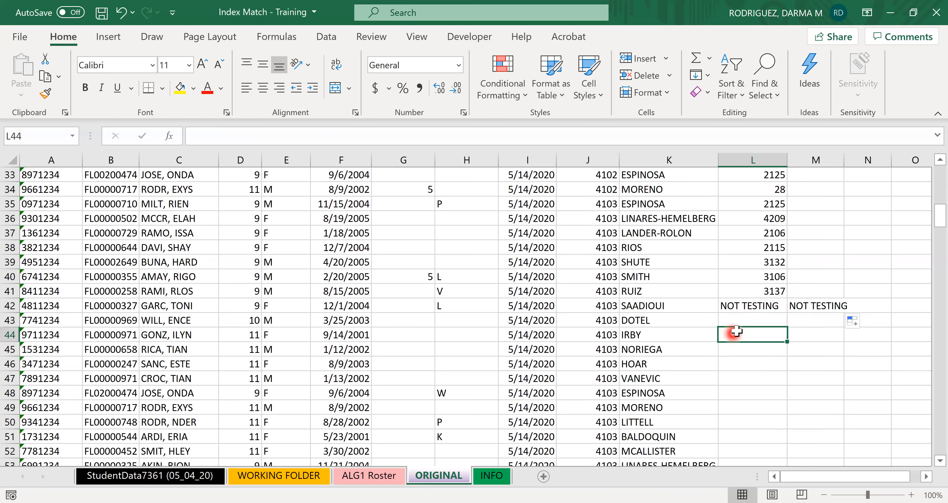
{"action": "left_click", "coordinate": [756, 308]}
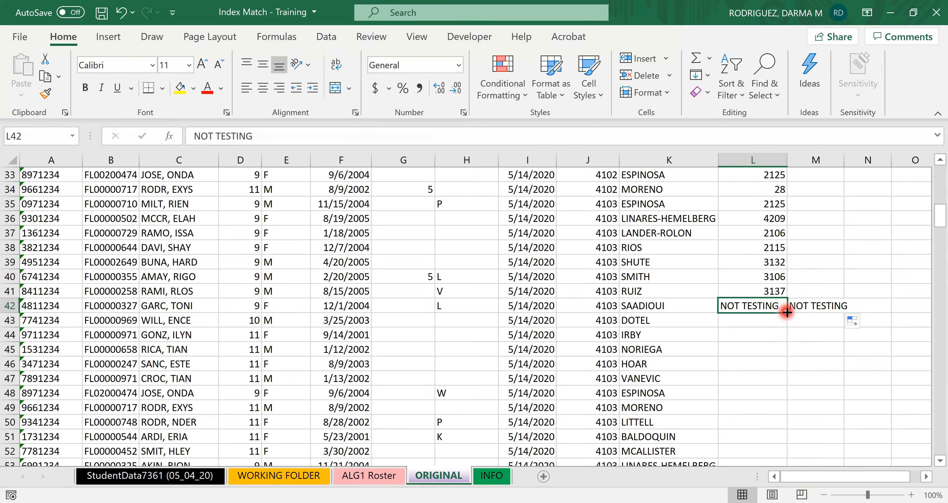
{"action": "left_click_drag", "start_coordinate": [787, 312], "coordinate": [787, 312]}
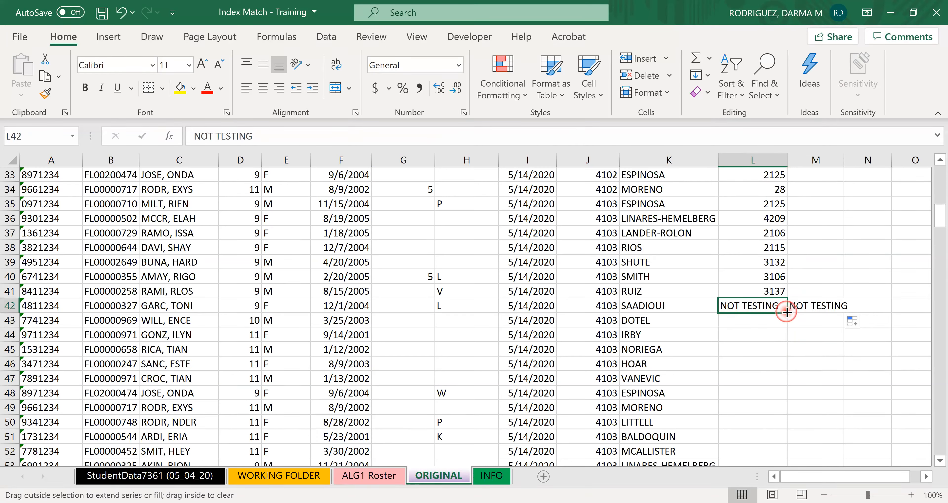
{"action": "left_click_drag", "start_coordinate": [787, 312], "coordinate": [812, 315]}
{"action": "left_click", "coordinate": [813, 316]}
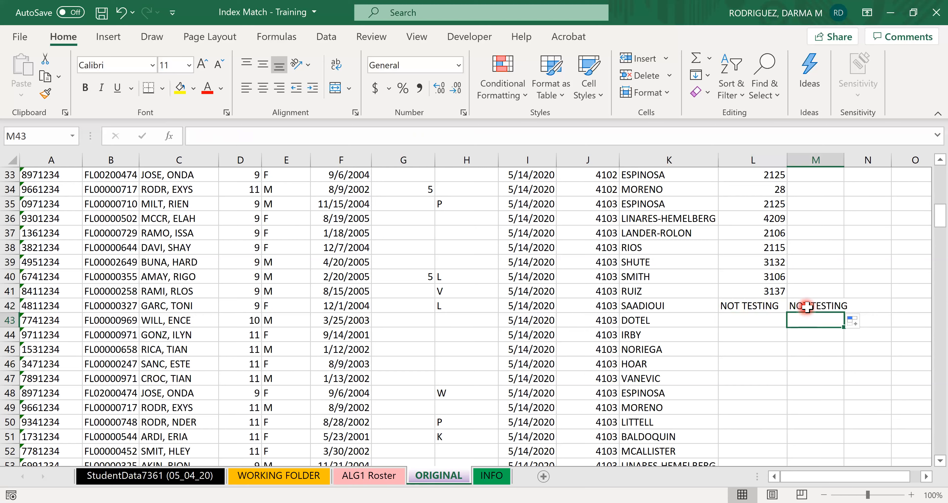
Delete the NOT TESTING entry in L42 and fill the HR Number formula from L41 down to L242.
{"action": "left_click", "coordinate": [768, 310]}
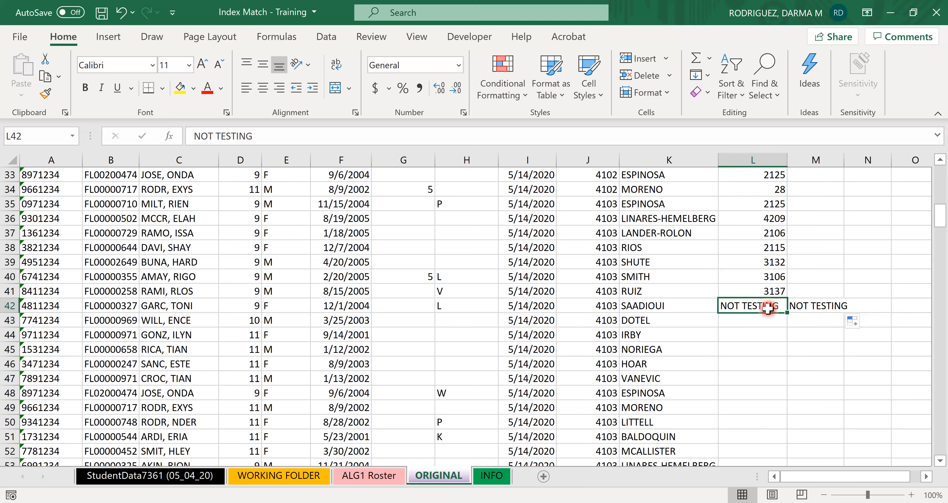
{"action": "key", "text": "Delete"}
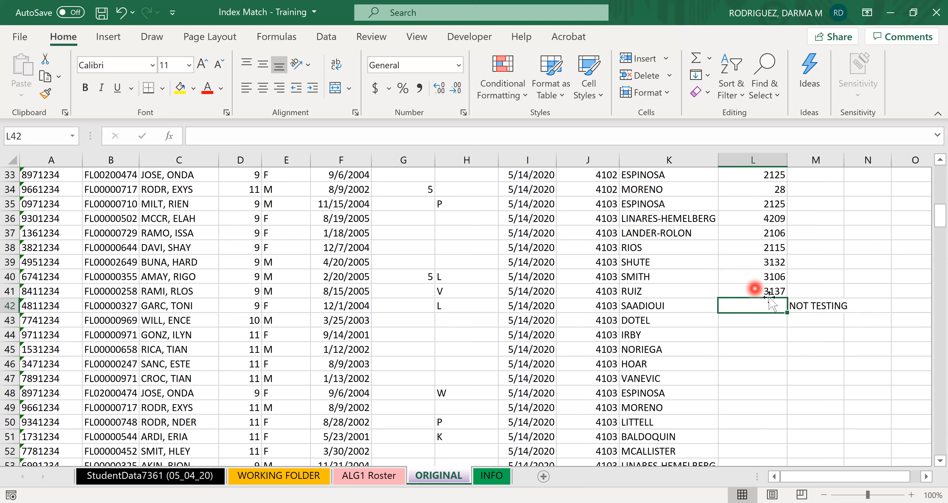
{"action": "left_click", "coordinate": [754, 291]}
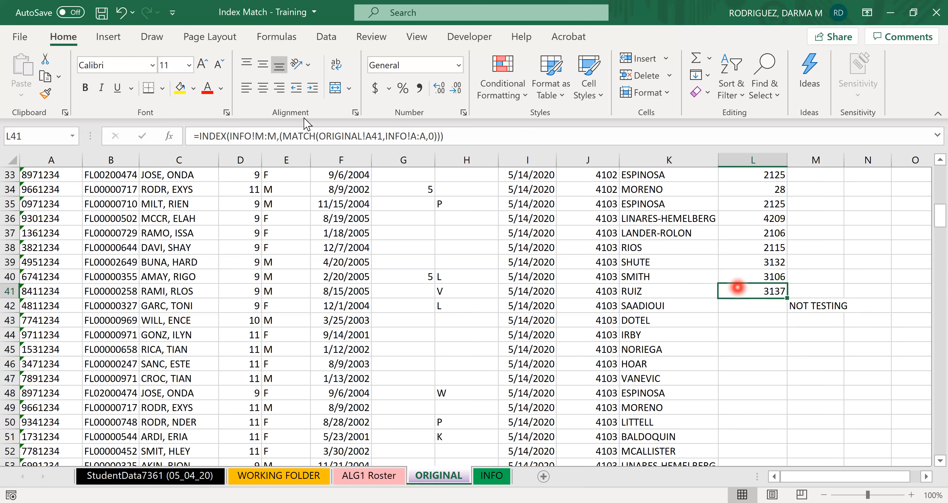
{"action": "double_click", "coordinate": [788, 298]}
{"action": "scroll", "coordinate": [727, 328], "scroll_direction": "down", "scroll_amount": 5}
{"action": "scroll", "coordinate": [727, 327], "scroll_direction": "down", "scroll_amount": 20}
{"action": "scroll", "coordinate": [727, 327], "scroll_direction": "down", "scroll_amount": 20}
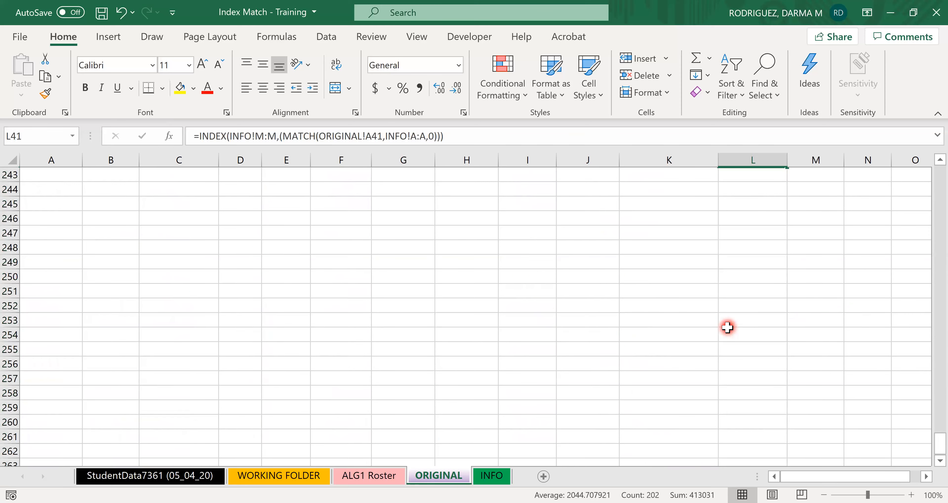
{"action": "scroll", "coordinate": [727, 327], "scroll_direction": "up", "scroll_amount": 8}
{"action": "scroll", "coordinate": [727, 327], "scroll_direction": "down", "scroll_amount": 4}
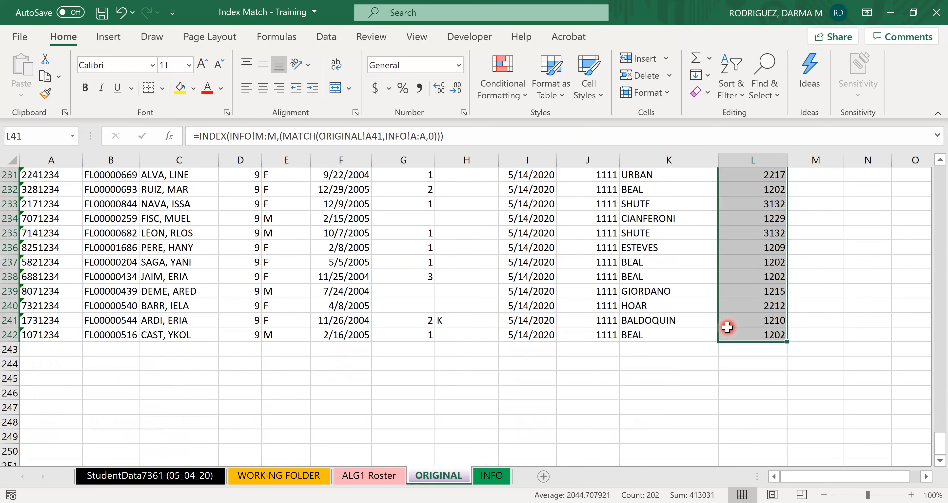
Examine the HR Teacher and HR Number formulas in the first student rows, comparing K2:K6 with L2:L7.
{"action": "scroll", "coordinate": [727, 328], "scroll_direction": "up", "scroll_amount": 20}
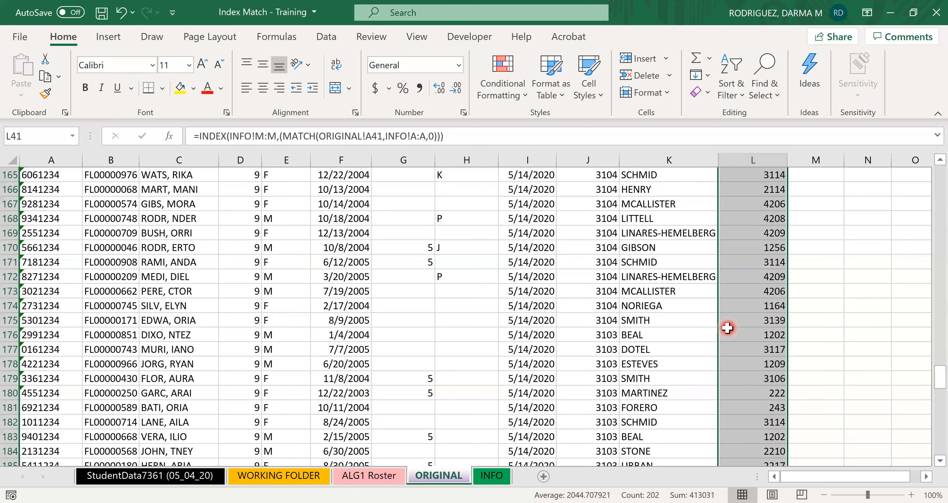
{"action": "left_click_drag", "start_coordinate": [940, 377], "coordinate": [937, 160]}
{"action": "left_click", "coordinate": [873, 246]}
{"action": "left_click_drag", "start_coordinate": [644, 210], "coordinate": [644, 213]}
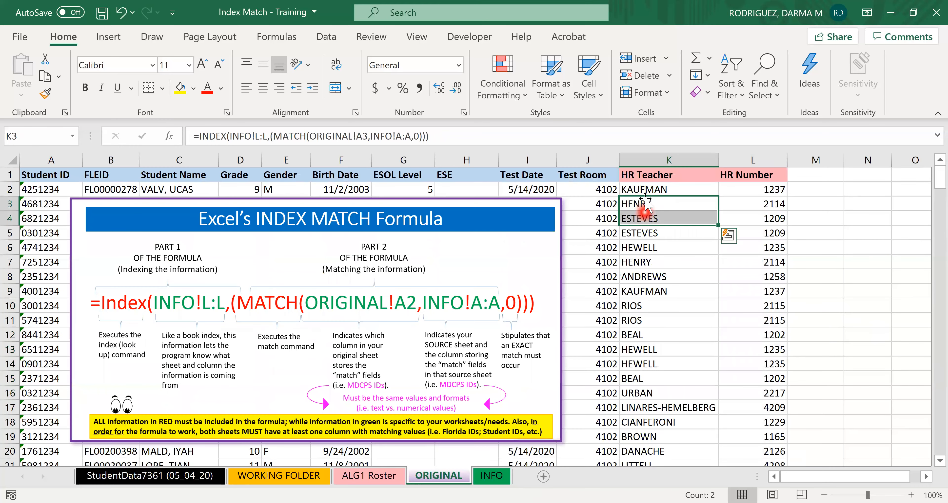
{"action": "left_click", "coordinate": [645, 189]}
{"action": "left_click", "coordinate": [759, 192]}
{"action": "left_click", "coordinate": [656, 194]}
{"action": "left_click", "coordinate": [746, 213]}
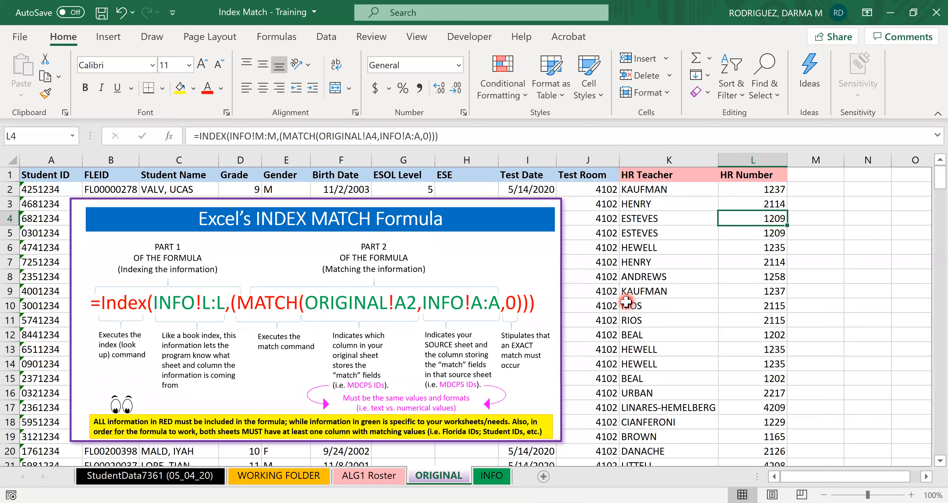
{"action": "left_click", "coordinate": [630, 235]}
{"action": "left_click", "coordinate": [652, 204]}
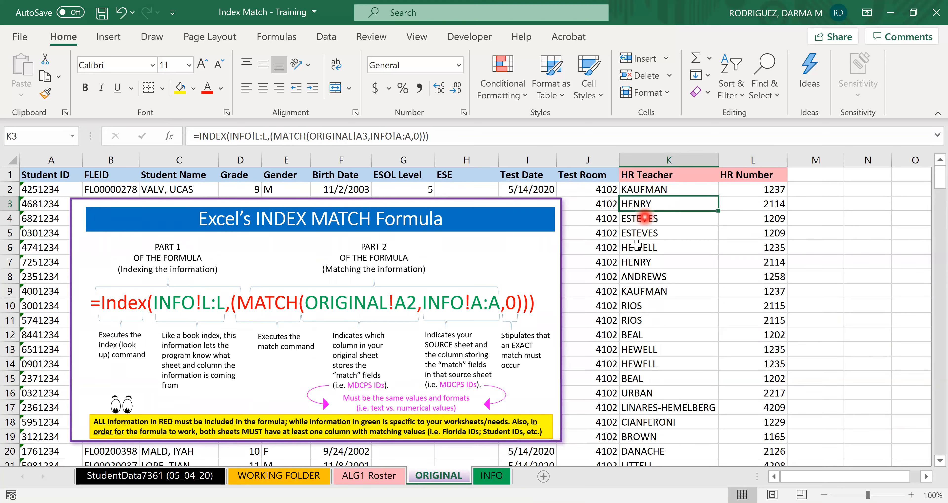
{"action": "left_click", "coordinate": [658, 249]}
{"action": "left_click", "coordinate": [737, 261]}
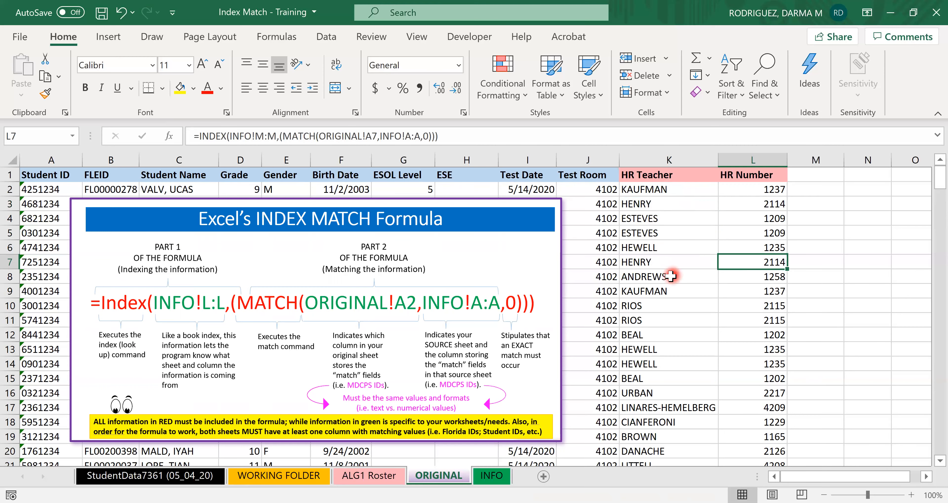
Insert five blank rows at rows 27 to 31 of the ORIGINAL sheet.
{"action": "scroll", "coordinate": [670, 276], "scroll_direction": "down", "scroll_amount": 1}
{"action": "scroll", "coordinate": [670, 276], "scroll_direction": "down", "scroll_amount": 2}
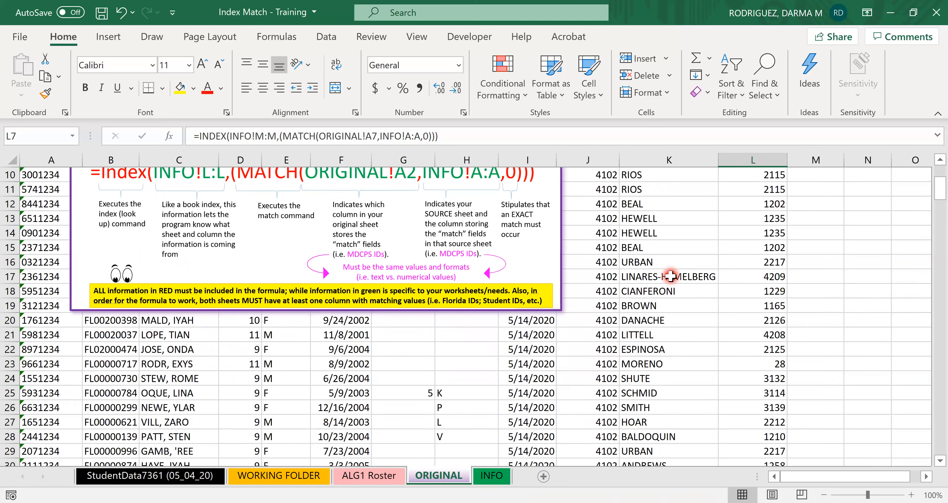
{"action": "left_click", "coordinate": [211, 396]}
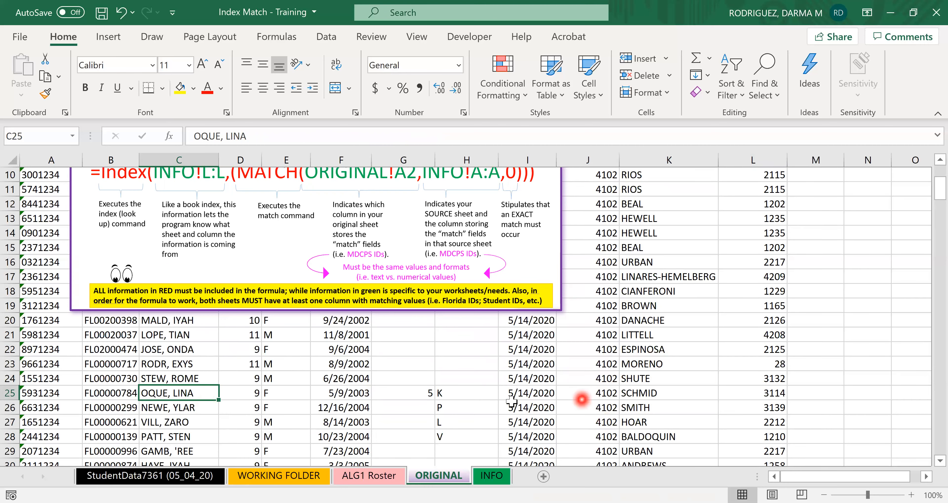
{"action": "scroll", "coordinate": [339, 410], "scroll_direction": "down", "scroll_amount": 2}
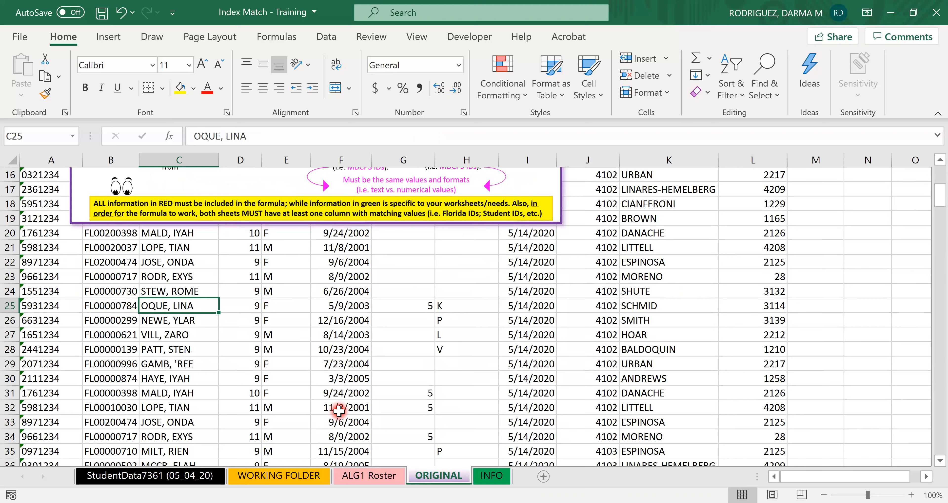
{"action": "scroll", "coordinate": [338, 410], "scroll_direction": "down", "scroll_amount": 1}
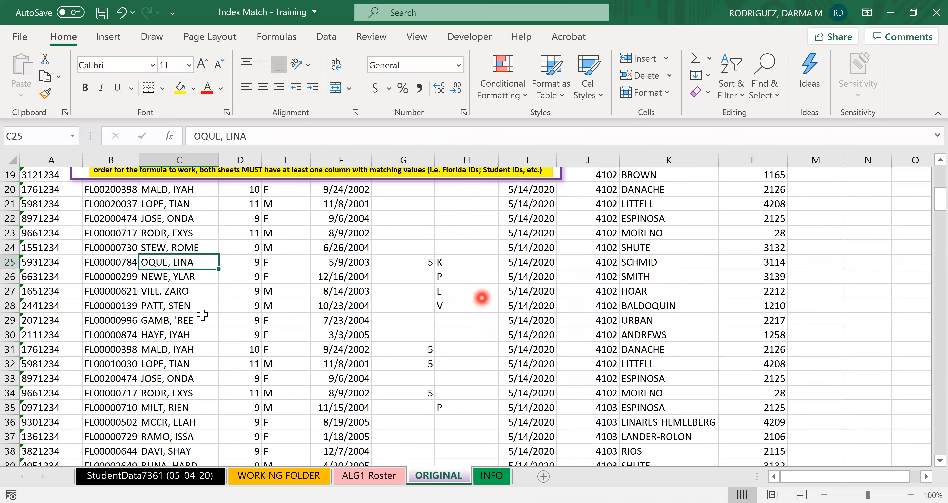
{"action": "left_click", "coordinate": [7, 291]}
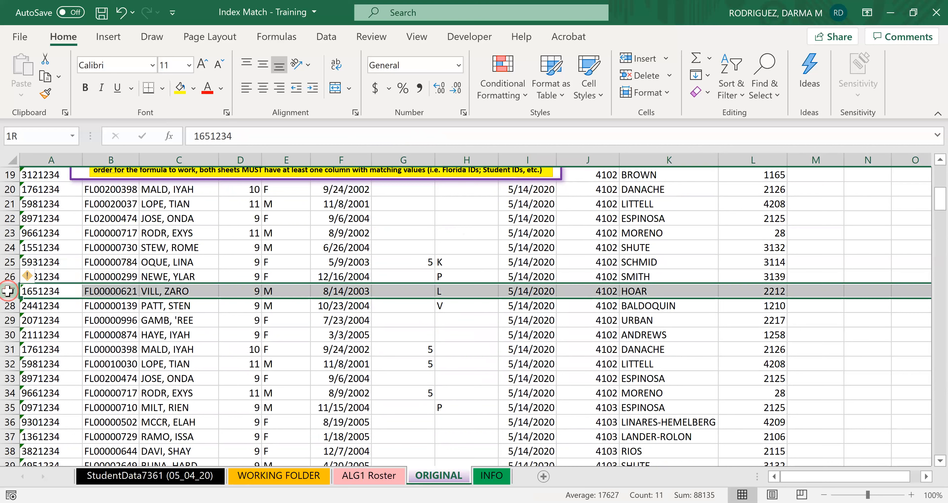
{"action": "left_click_drag", "start_coordinate": [8, 295], "coordinate": [7, 350]}
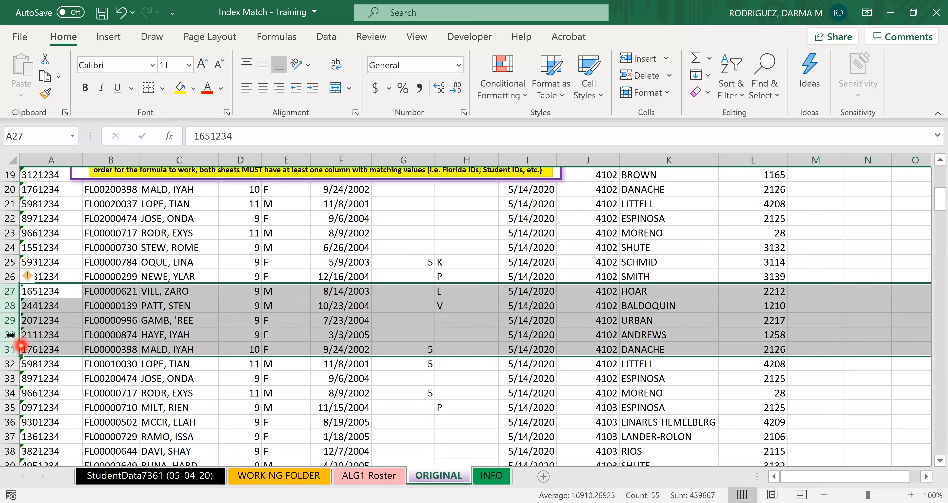
{"action": "right_click", "coordinate": [10, 350]}
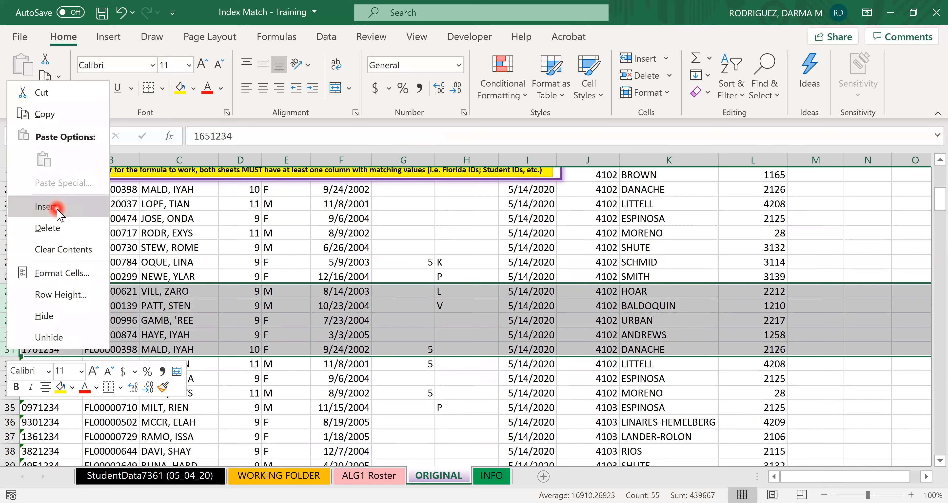
{"action": "left_click", "coordinate": [57, 207]}
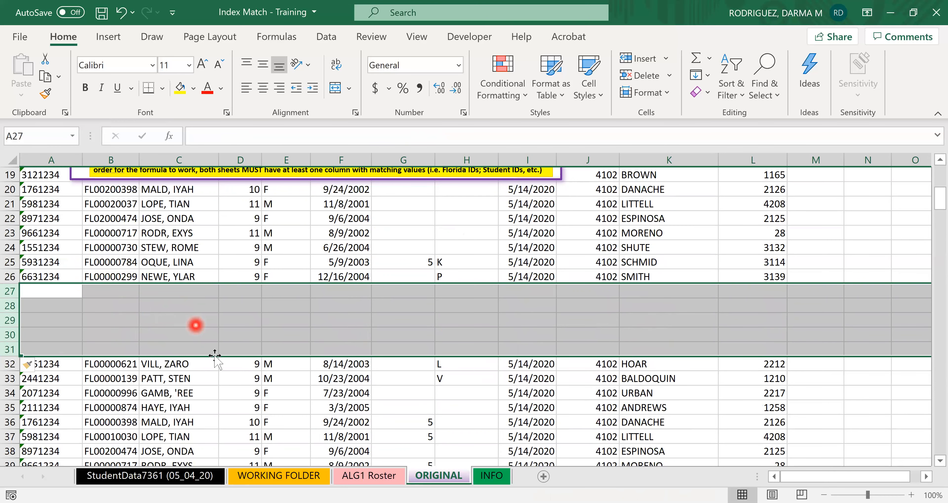
Copy the student records in A21:H25 of the INFO sheet into the blank rows of ORIGINAL, starting at A27.
{"action": "left_click", "coordinate": [377, 478]}
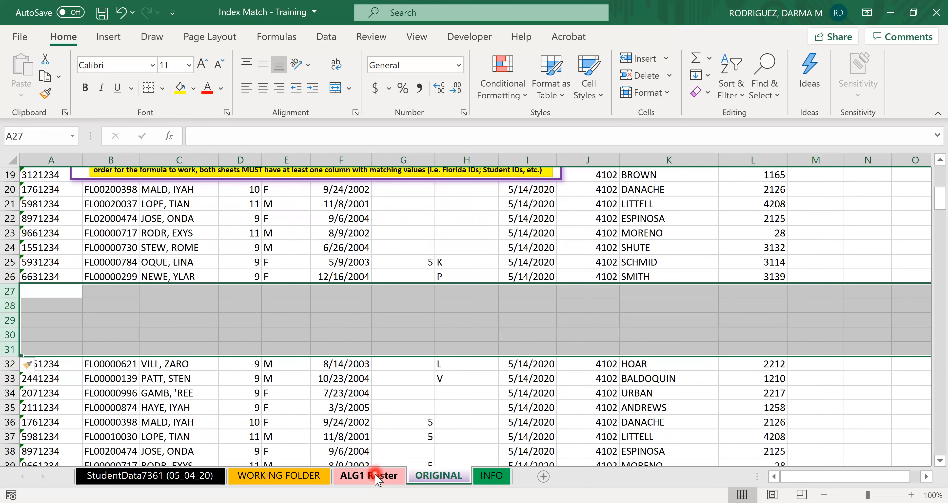
{"action": "left_click", "coordinate": [491, 477]}
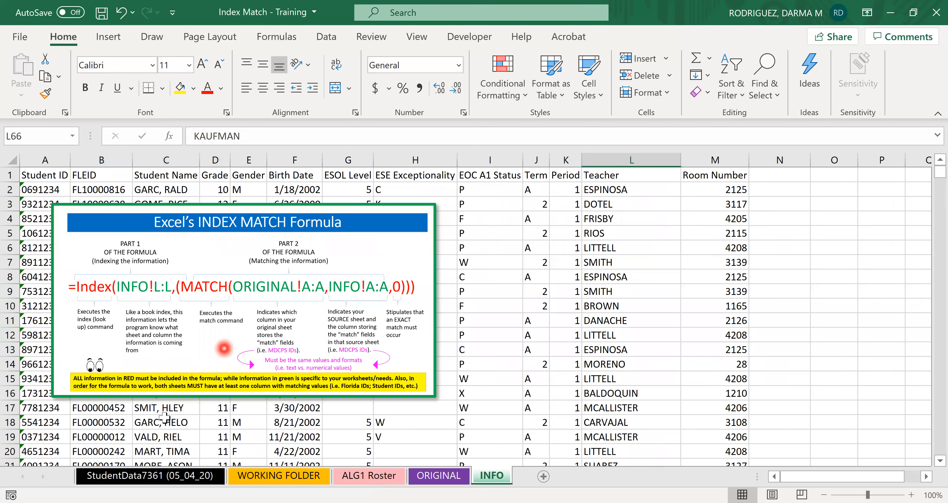
{"action": "left_click", "coordinate": [165, 418]}
{"action": "scroll", "coordinate": [117, 418], "scroll_direction": "down", "scroll_amount": 2}
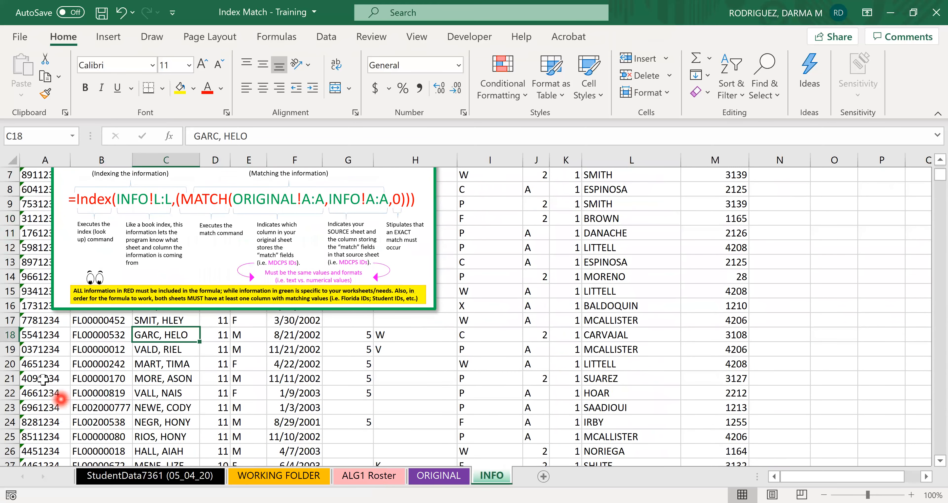
{"action": "left_click_drag", "start_coordinate": [43, 379], "coordinate": [381, 436]}
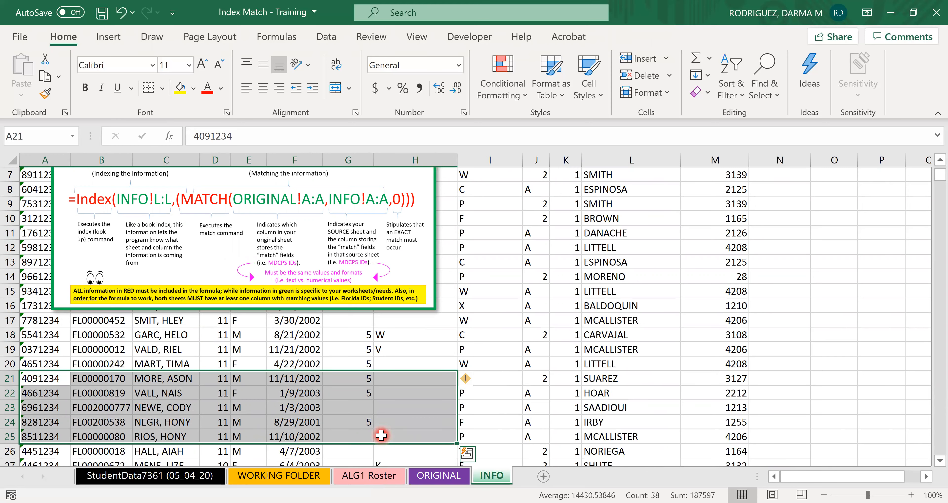
{"action": "key", "text": "ctrl+c"}
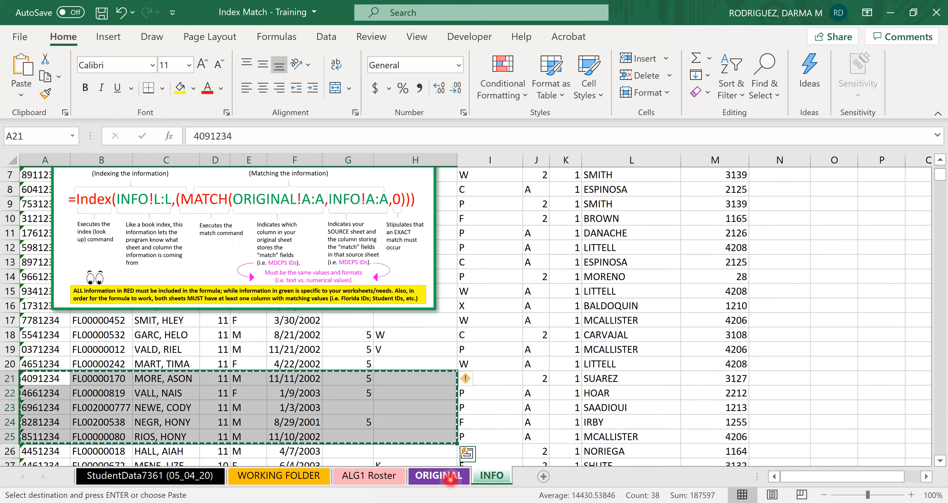
{"action": "left_click", "coordinate": [449, 476]}
{"action": "left_click", "coordinate": [46, 293]}
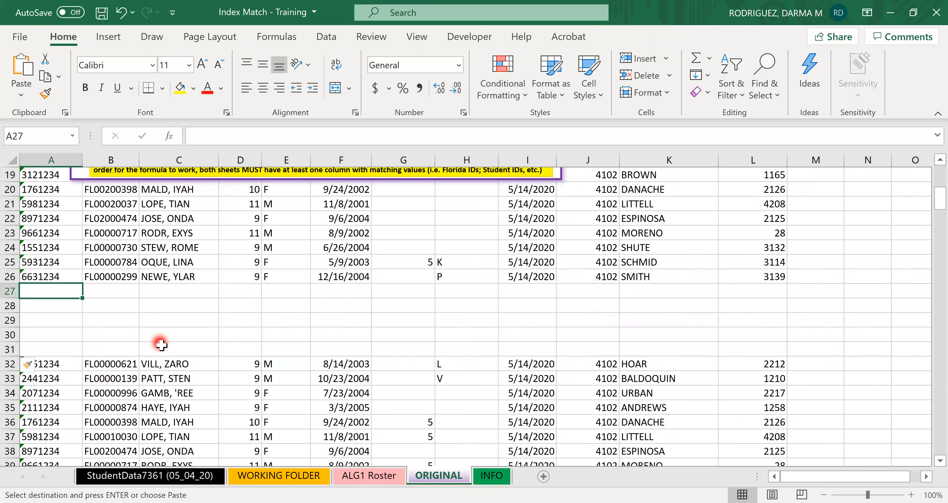
{"action": "key", "text": "ctrl+v"}
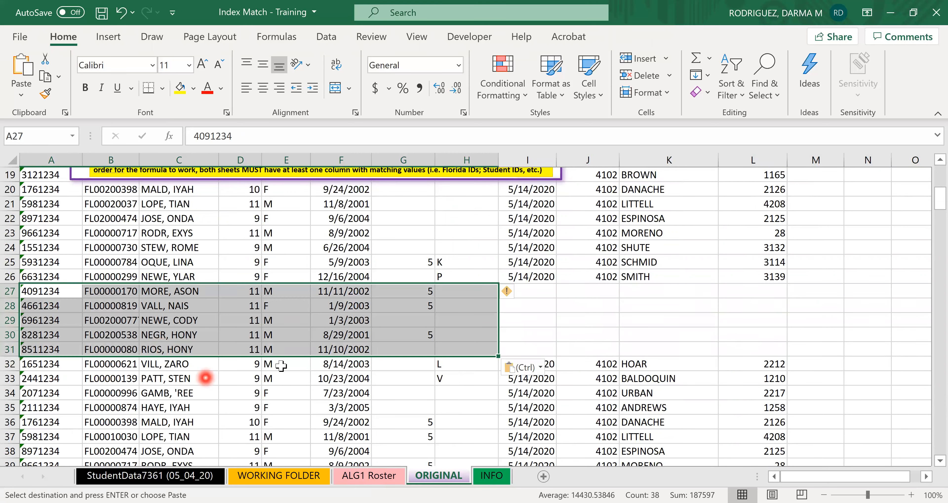
{"action": "left_click", "coordinate": [323, 363]}
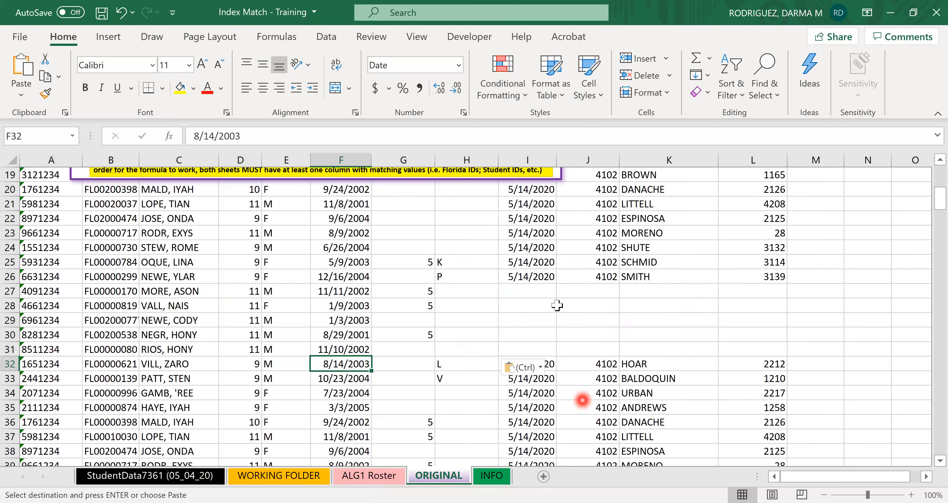
Fill the test date and test room from I26:J26 down to row 31 as identical copies, without incrementing them.
{"action": "left_click", "coordinate": [517, 277]}
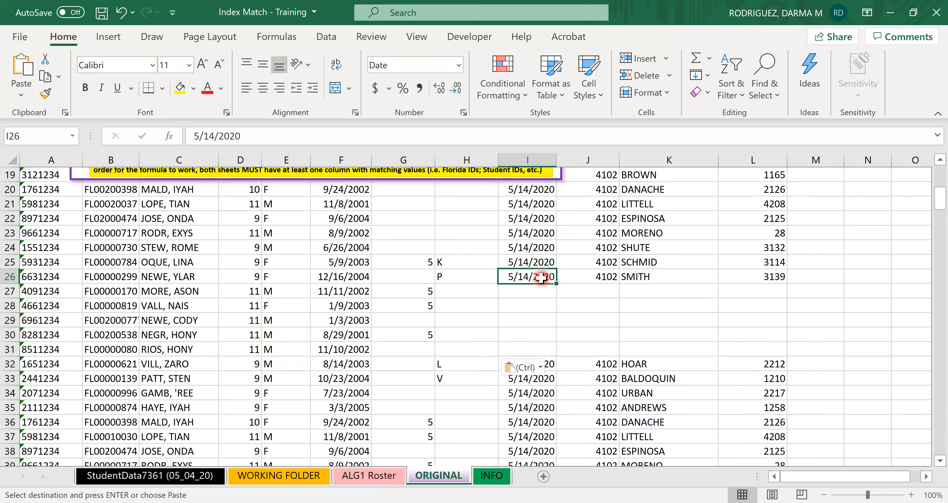
{"action": "key", "text": "Right"}
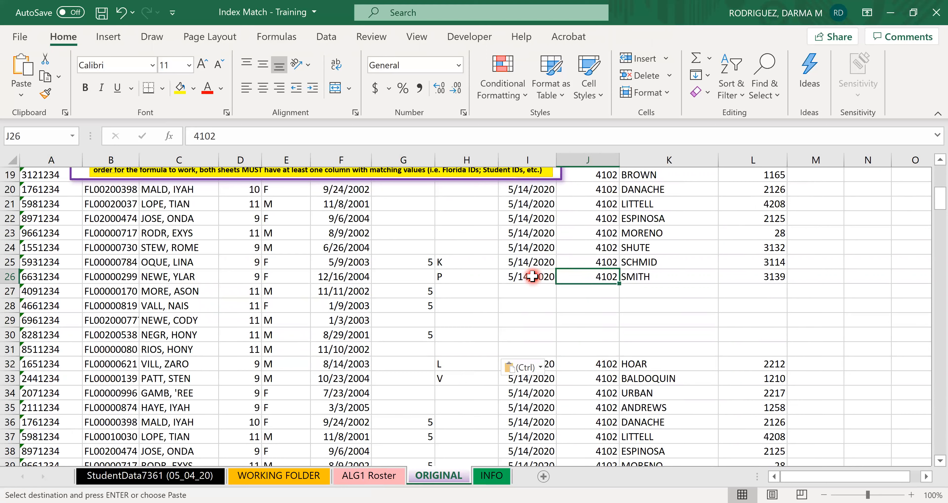
{"action": "left_click", "coordinate": [532, 277]}
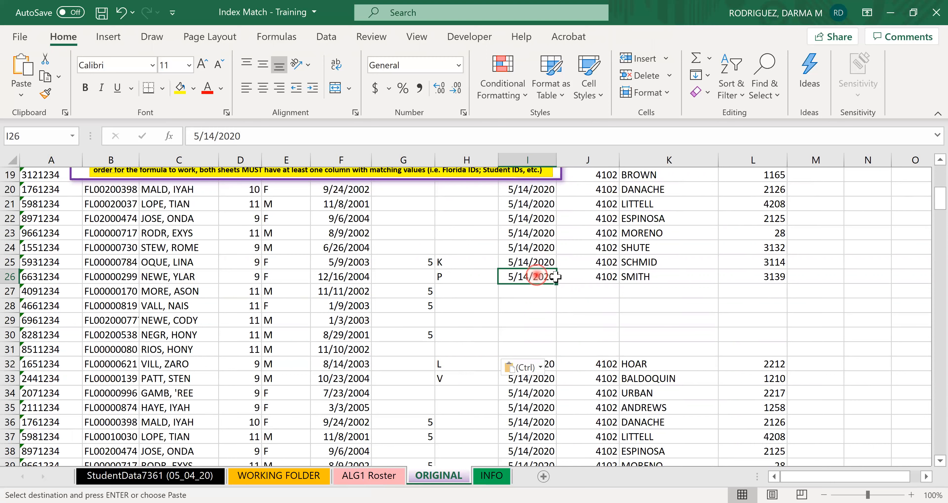
{"action": "left_click_drag", "start_coordinate": [534, 276], "coordinate": [607, 282]}
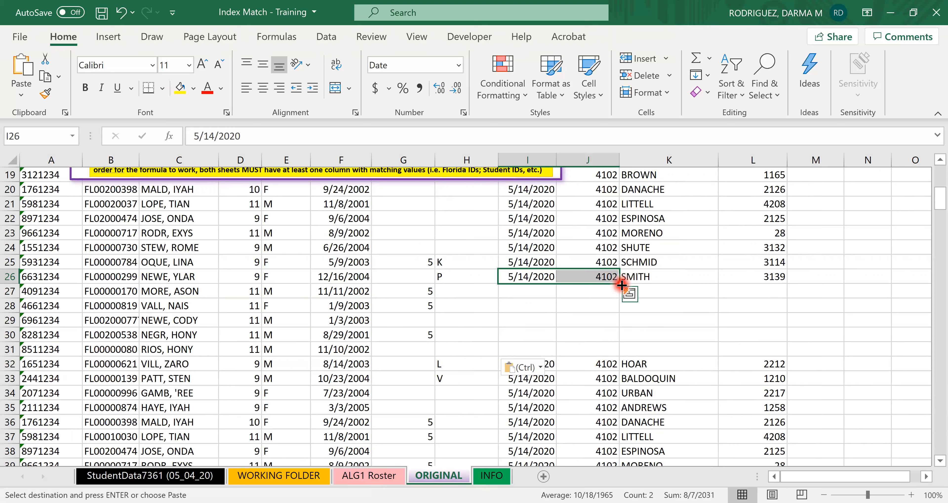
{"action": "left_click_drag", "start_coordinate": [621, 285], "coordinate": [610, 320]}
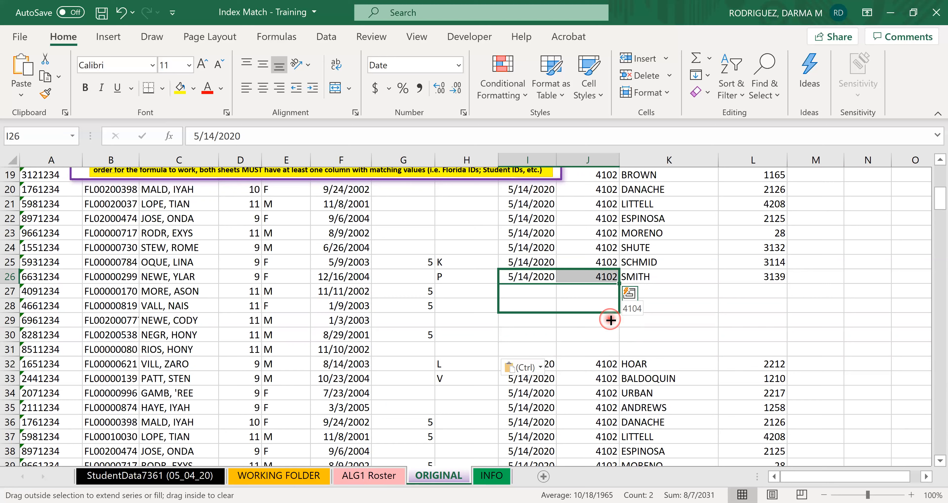
{"action": "left_click_drag", "start_coordinate": [609, 319], "coordinate": [607, 297]}
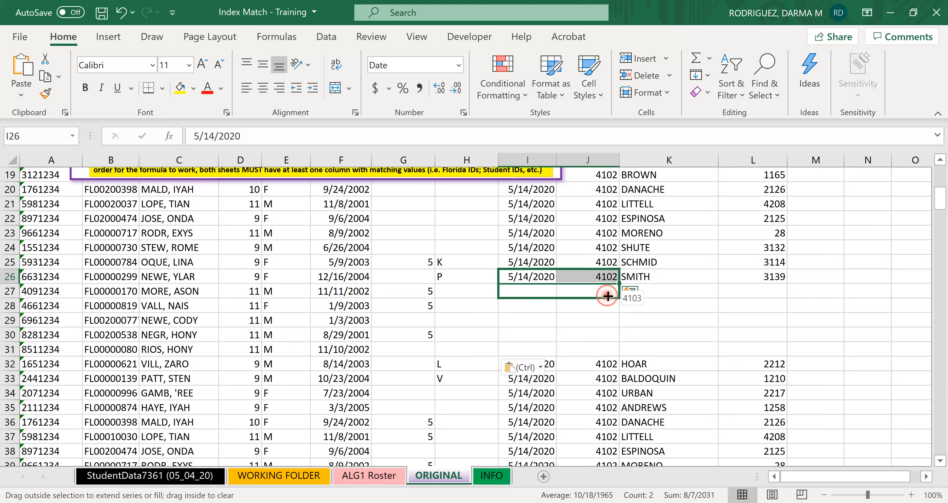
{"action": "left_click_drag", "start_coordinate": [607, 296], "coordinate": [607, 326]}
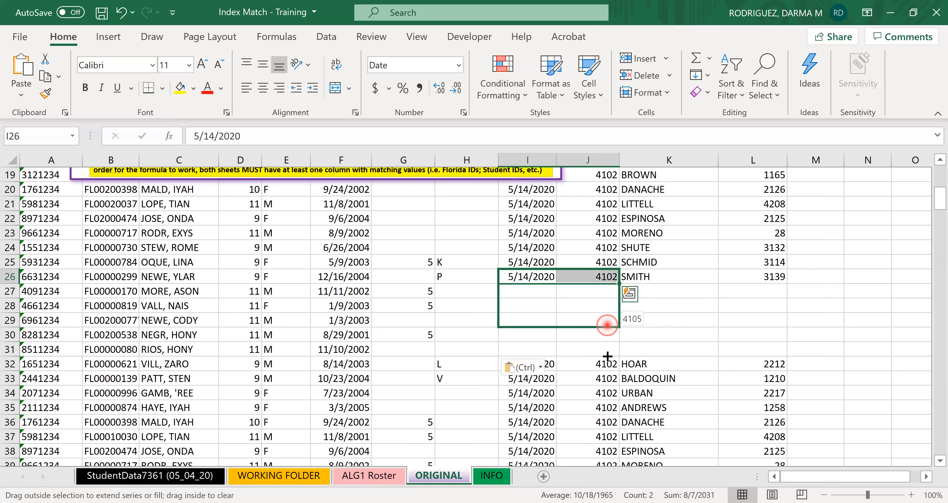
{"action": "left_click_drag", "start_coordinate": [607, 326], "coordinate": [611, 292]}
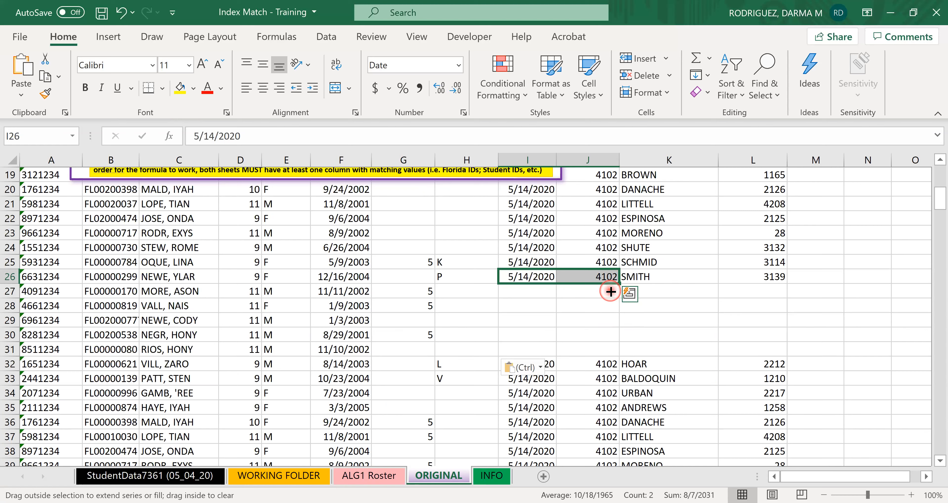
{"action": "key", "text": "ctrl"}
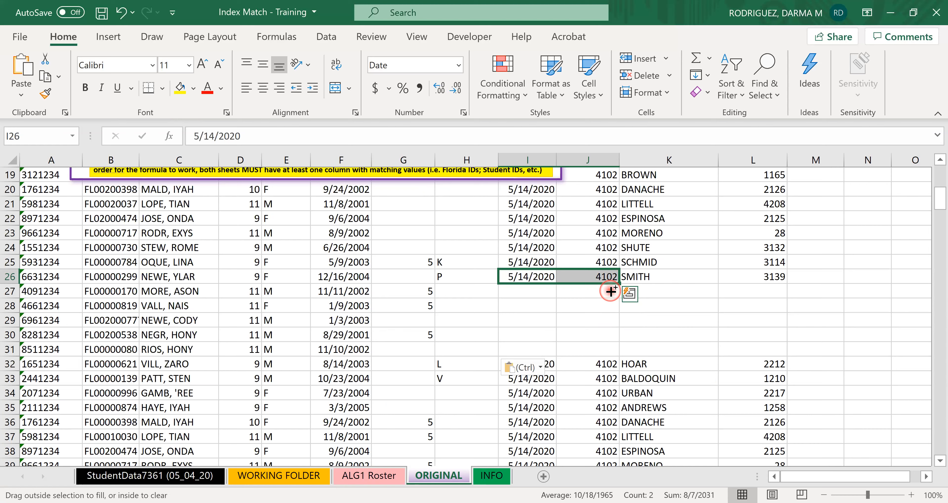
{"action": "left_click_drag", "start_coordinate": [610, 291], "coordinate": [599, 353]}
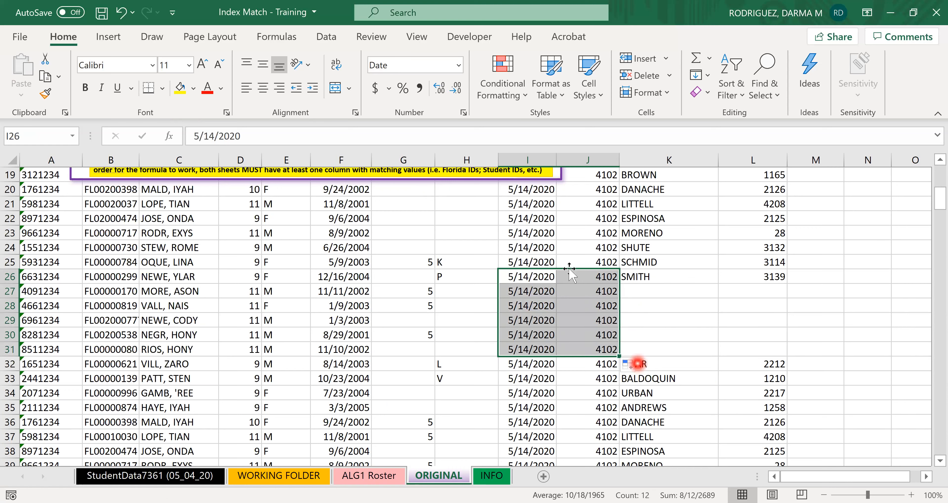
Switch the fill of I26:J31 to Fill Series and return it to Copy Cells.
{"action": "left_click", "coordinate": [640, 365]}
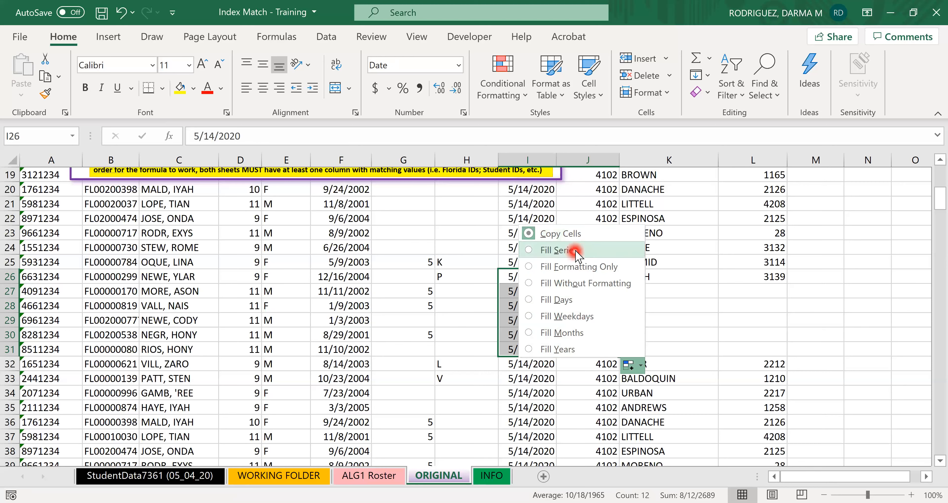
{"action": "left_click", "coordinate": [590, 252]}
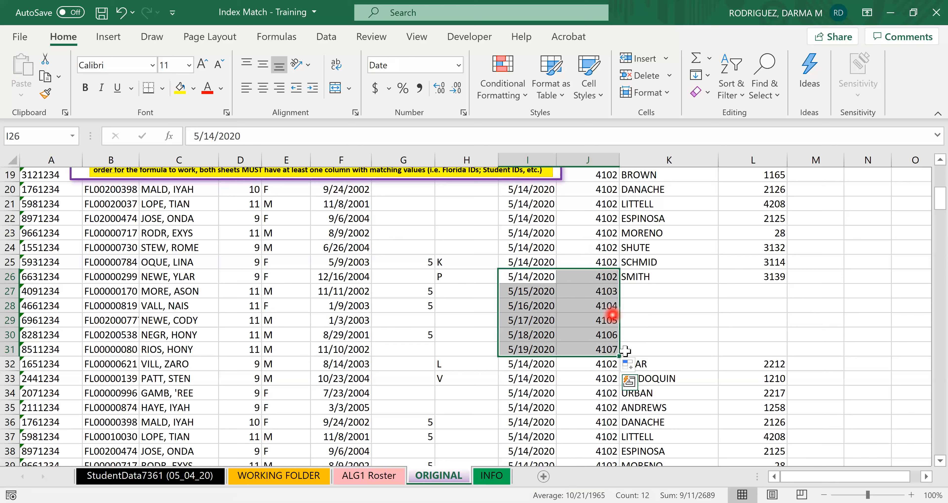
{"action": "left_click", "coordinate": [636, 367]}
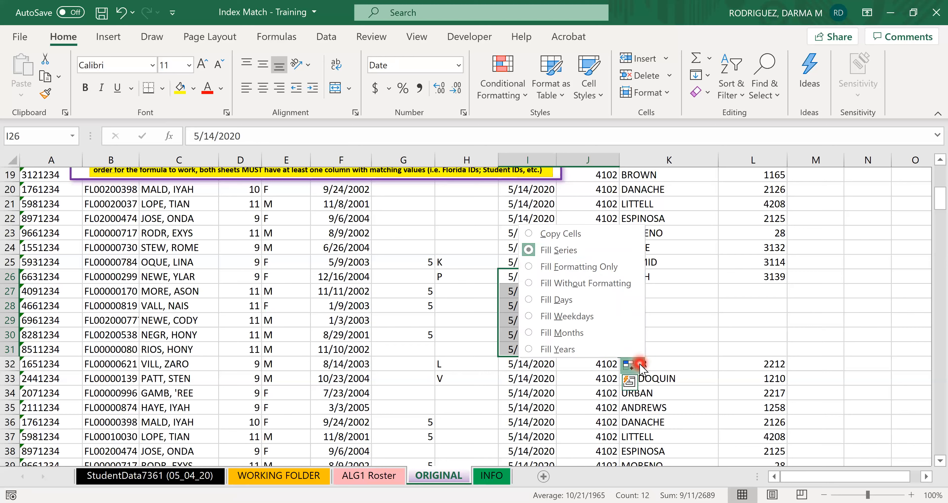
{"action": "left_click", "coordinate": [553, 235]}
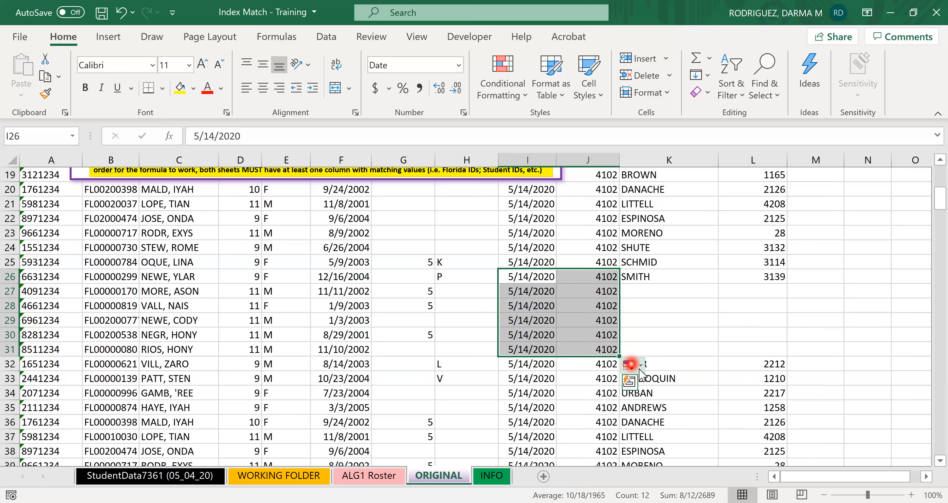
{"action": "left_click", "coordinate": [630, 365]}
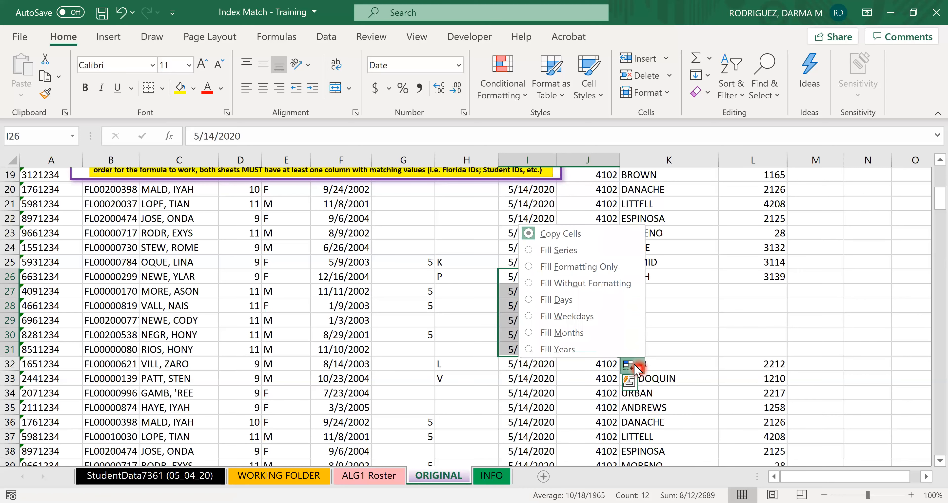
{"action": "left_click", "coordinate": [754, 333]}
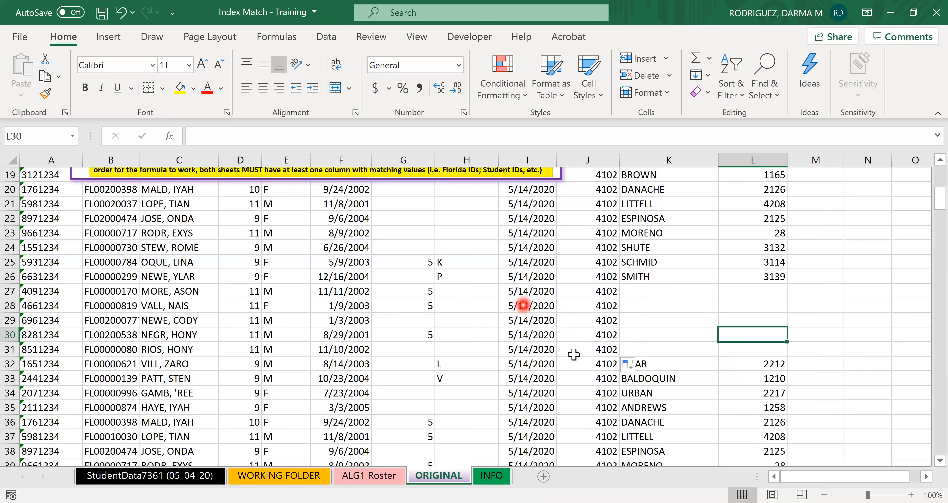
{"action": "left_click", "coordinate": [662, 292]}
{"action": "left_click", "coordinate": [749, 292]}
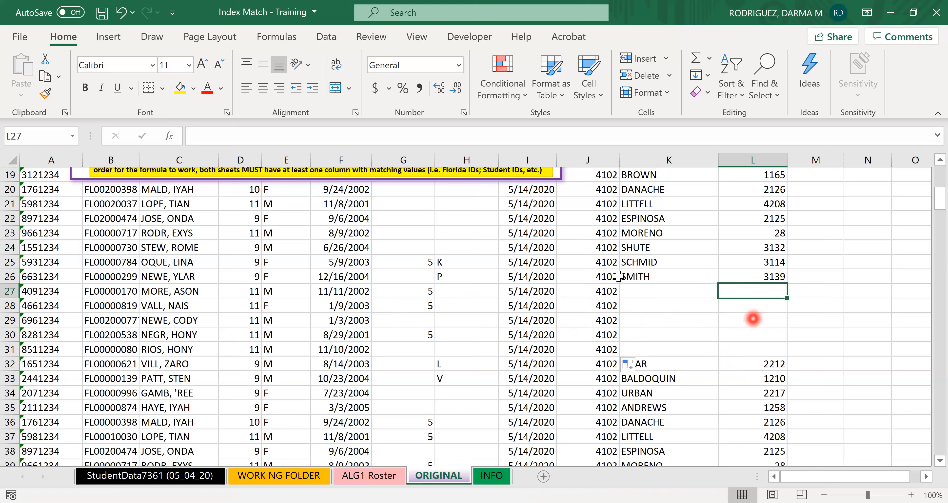
{"action": "left_click", "coordinate": [638, 291]}
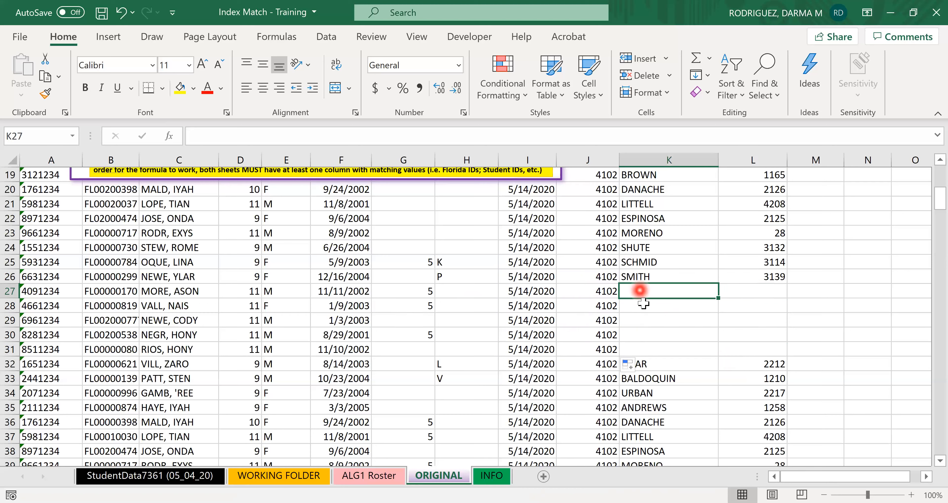
Fill the HR Teacher and HR Number lookup formulas from K26 and L26 down to row 31 for the five added students.
{"action": "left_click", "coordinate": [681, 276]}
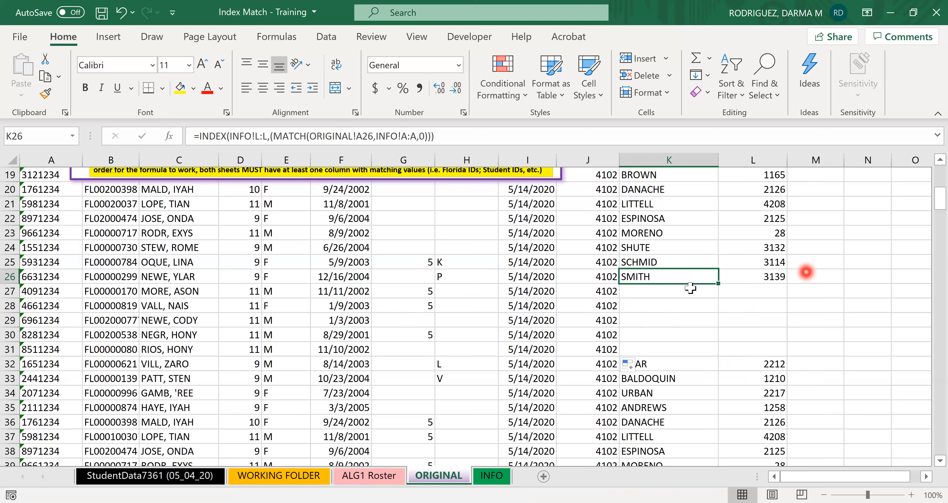
{"action": "double_click", "coordinate": [718, 284]}
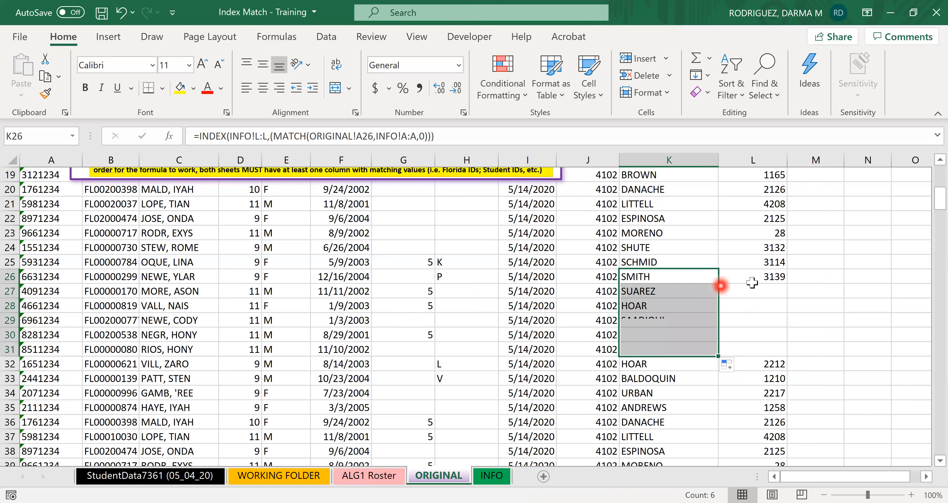
{"action": "left_click", "coordinate": [749, 280]}
{"action": "double_click", "coordinate": [786, 285]}
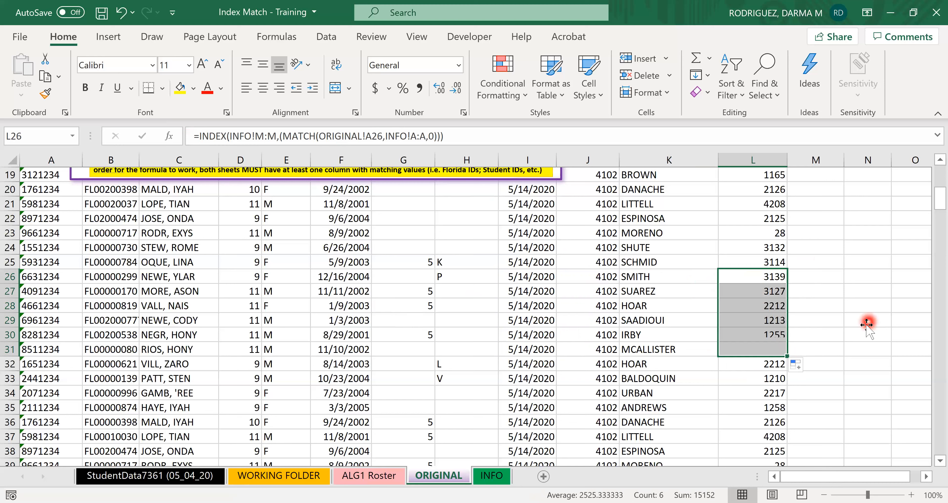
{"action": "left_click", "coordinate": [867, 321]}
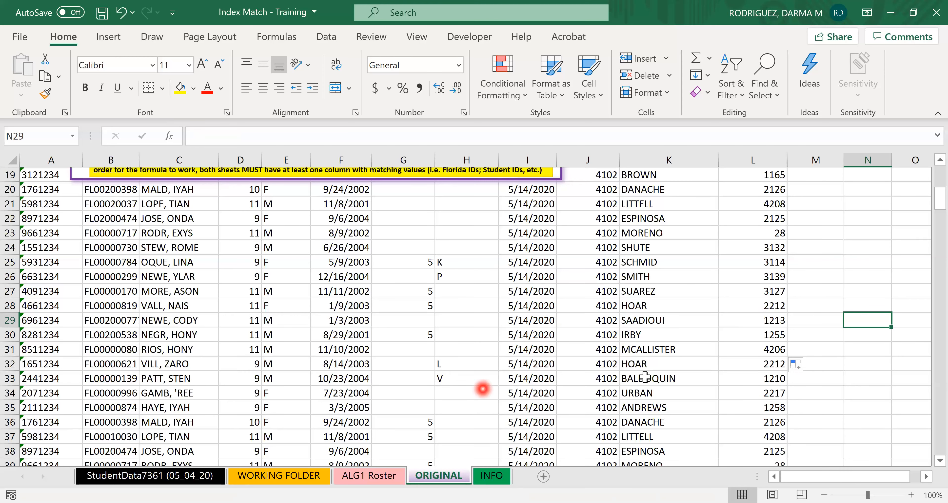
Switch from the ORIGINAL sheet to the INFO sheet and return to its header row.
{"action": "scroll", "coordinate": [648, 331], "scroll_direction": "up", "scroll_amount": 6}
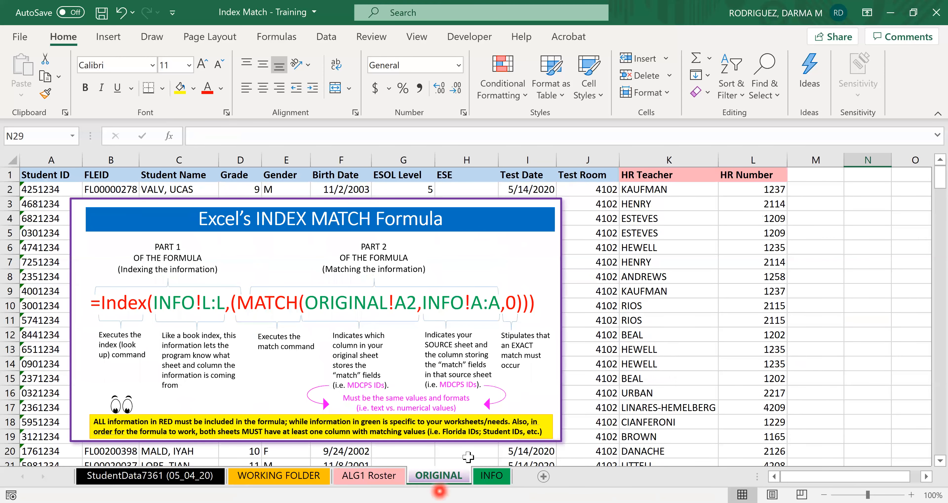
{"action": "left_click", "coordinate": [486, 477]}
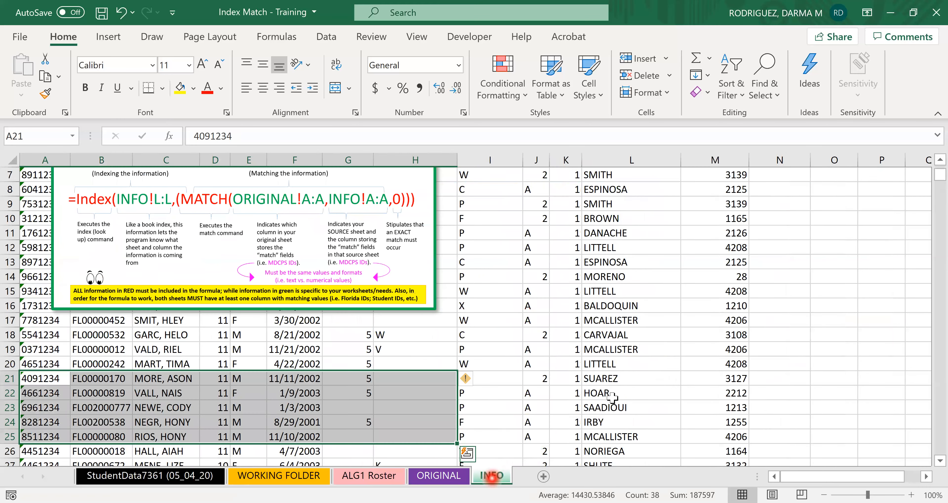
{"action": "left_click", "coordinate": [612, 394]}
{"action": "scroll", "coordinate": [567, 343], "scroll_direction": "up", "scroll_amount": 2}
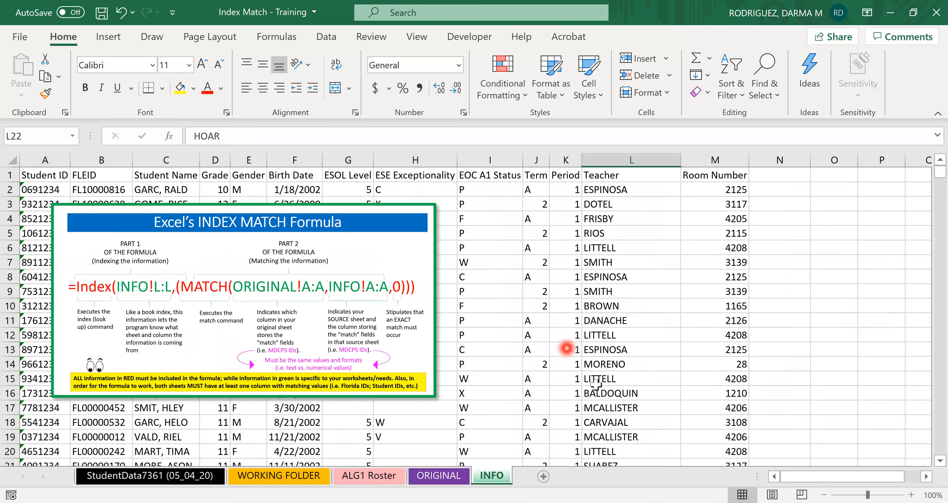
Hide columns C to K, Student Name through Period, on the INFO sheet.
{"action": "left_click", "coordinate": [99, 158]}
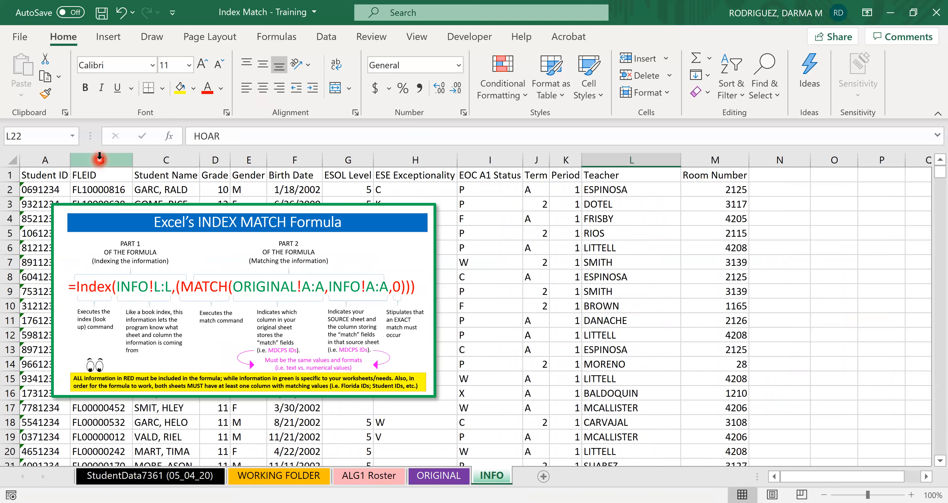
{"action": "left_click", "coordinate": [162, 159]}
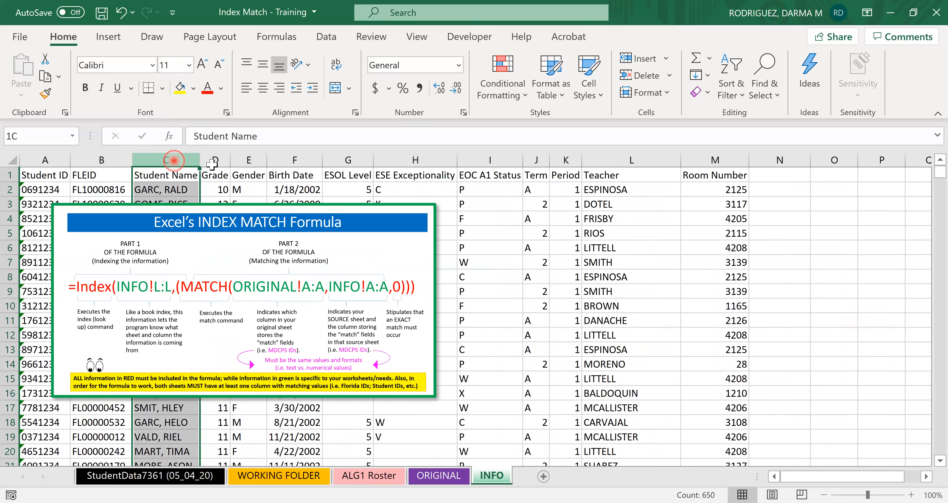
{"action": "left_click_drag", "start_coordinate": [212, 164], "coordinate": [562, 158]}
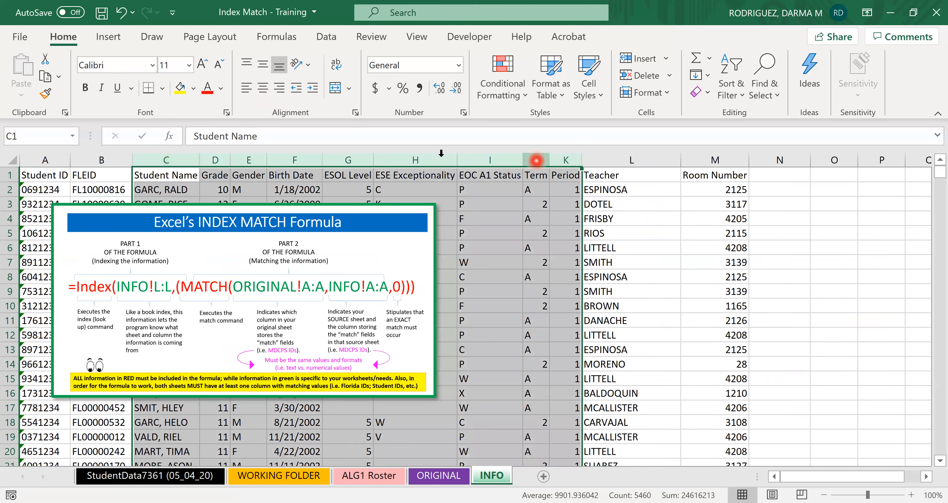
{"action": "right_click", "coordinate": [439, 155]}
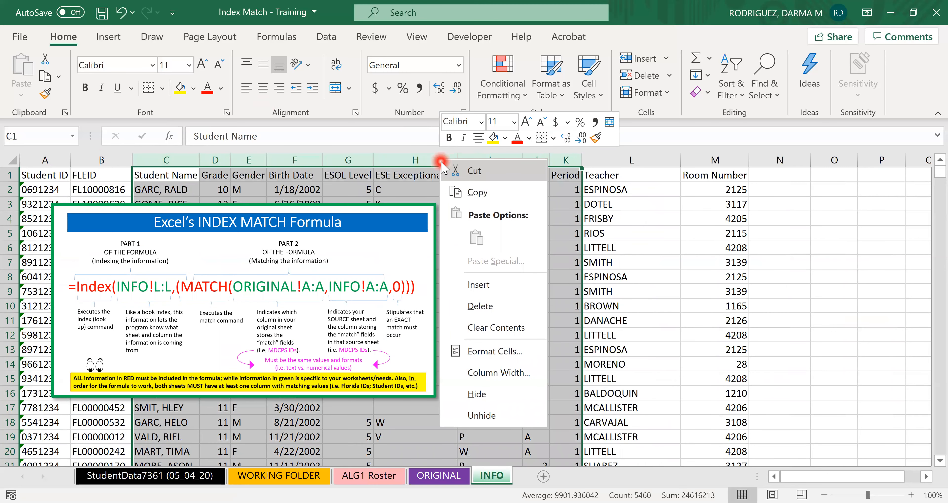
{"action": "left_click", "coordinate": [517, 397]}
Move the INDEX MATCH formula picture on INFO down so its upper edge sits at about row 12.
{"action": "left_click_drag", "start_coordinate": [231, 217], "coordinate": [256, 339]}
{"action": "left_click", "coordinate": [99, 159]}
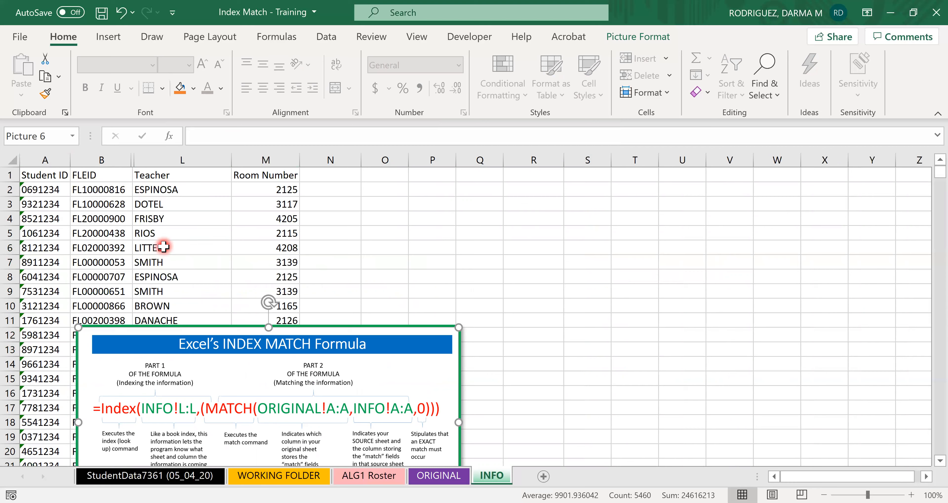
{"action": "left_click", "coordinate": [93, 163]}
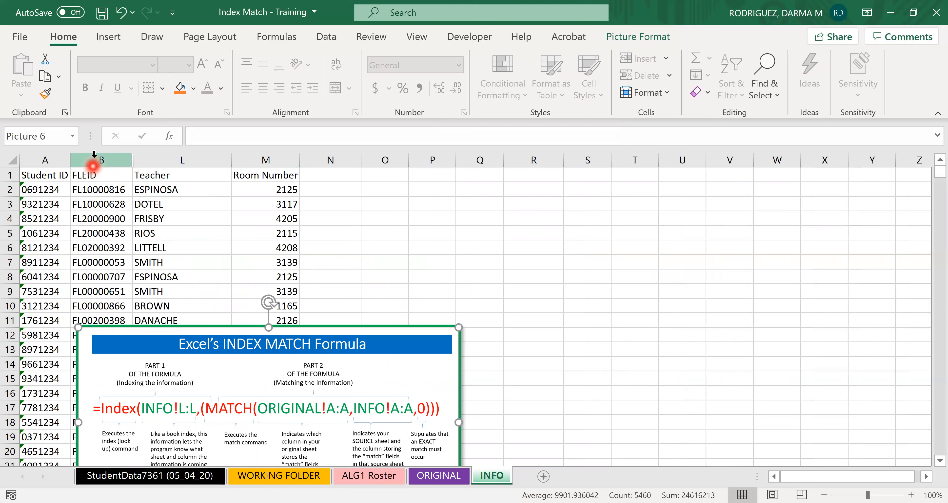
Unhide the columns between B and L on the INFO sheet.
{"action": "left_click", "coordinate": [95, 157]}
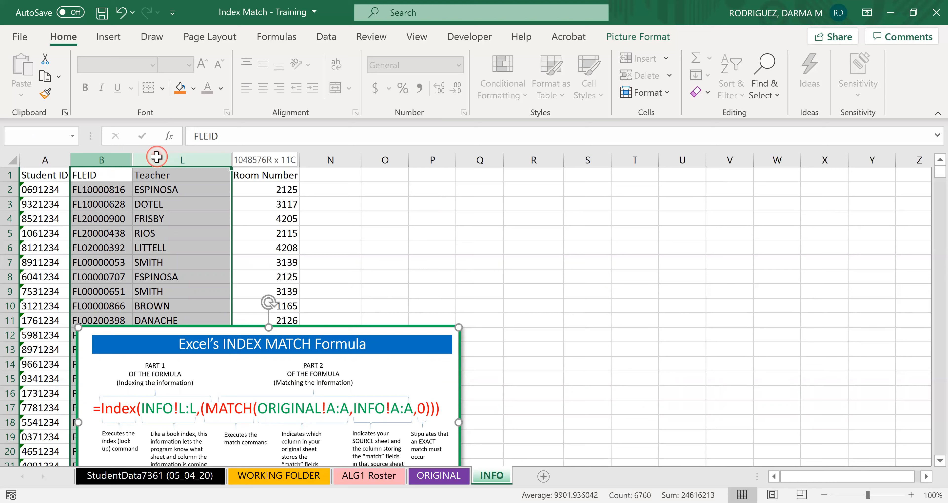
{"action": "left_click_drag", "start_coordinate": [156, 157], "coordinate": [157, 157]}
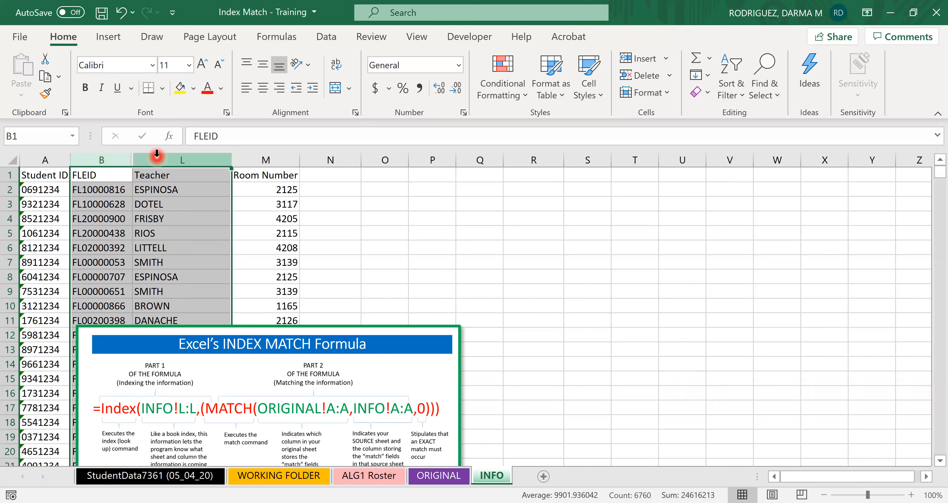
{"action": "right_click", "coordinate": [157, 154]}
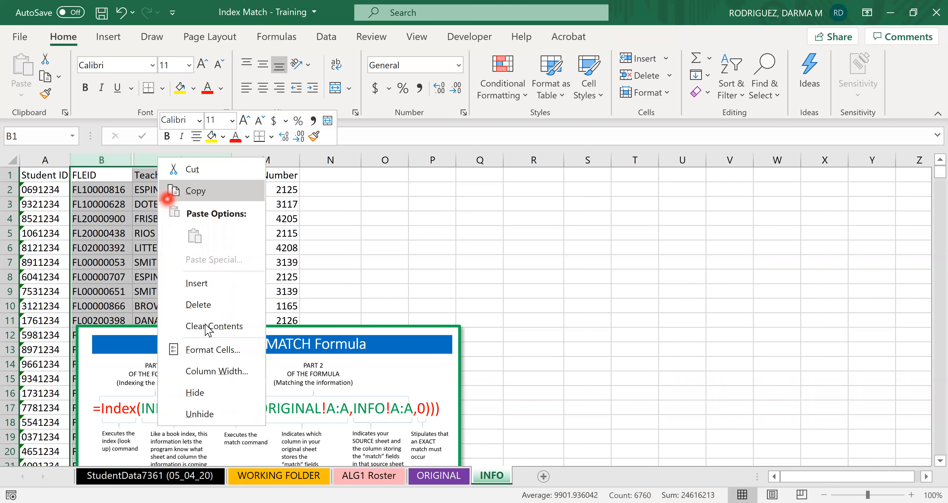
{"action": "left_click", "coordinate": [230, 420]}
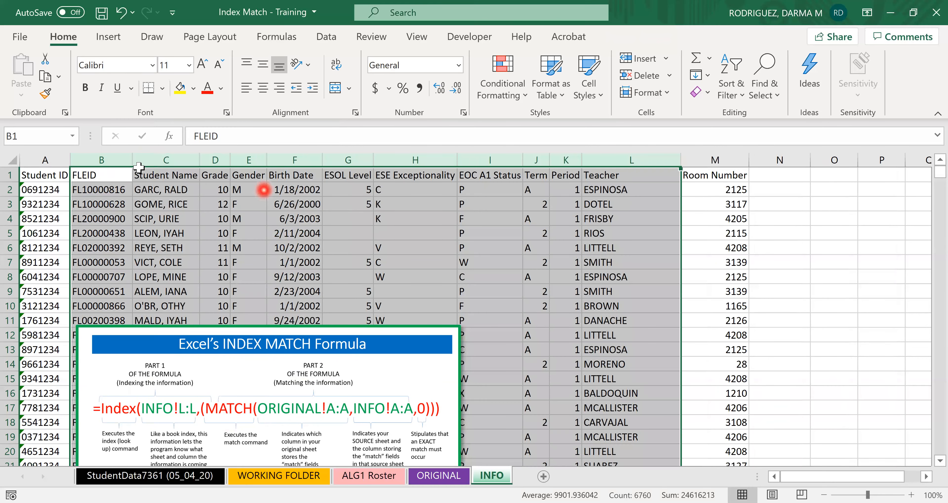
{"action": "left_click", "coordinate": [260, 193]}
Hide columns B to K, FLEID through Period, on the INFO sheet.
{"action": "left_click_drag", "start_coordinate": [119, 162], "coordinate": [567, 159]}
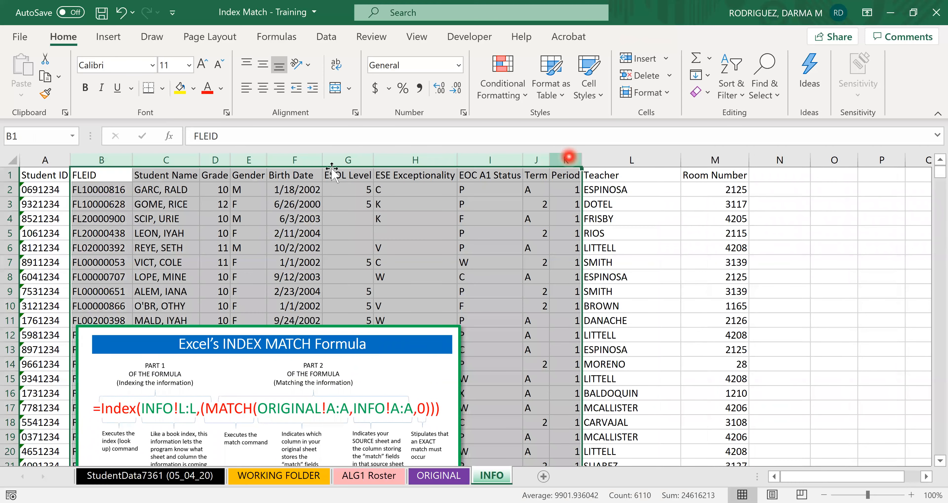
{"action": "right_click", "coordinate": [281, 156]}
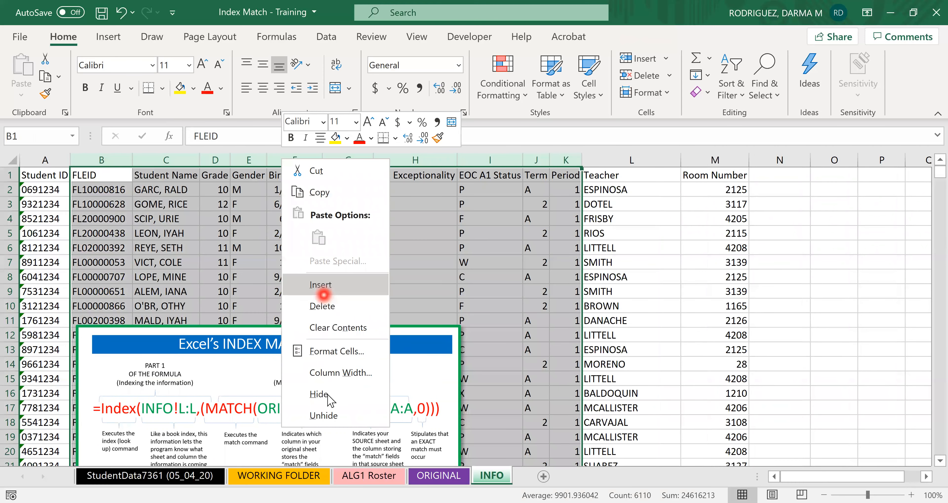
{"action": "left_click", "coordinate": [328, 395]}
{"action": "left_click_drag", "start_coordinate": [248, 261], "coordinate": [247, 254]}
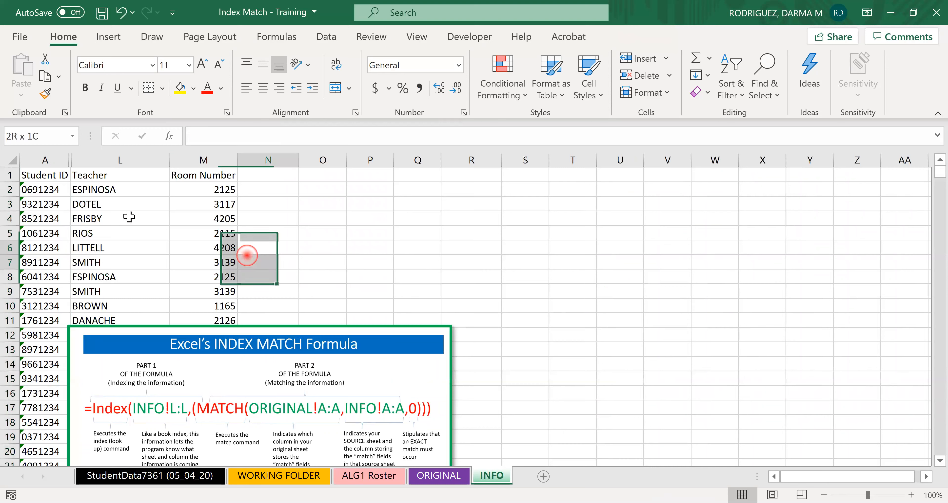
{"action": "left_click", "coordinate": [131, 215]}
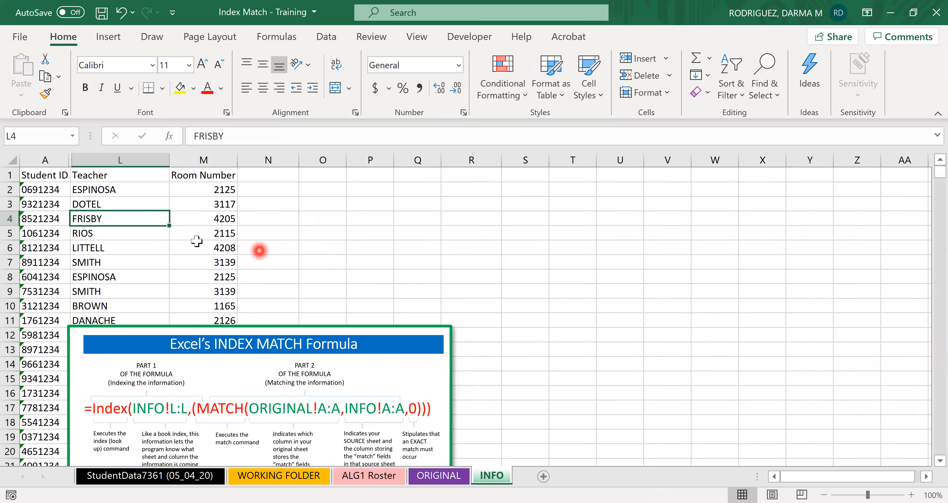
Unhide the columns between Student ID in A and Teacher in L on the INFO sheet.
{"action": "left_click_drag", "start_coordinate": [62, 155], "coordinate": [108, 156]}
{"action": "right_click", "coordinate": [108, 156]}
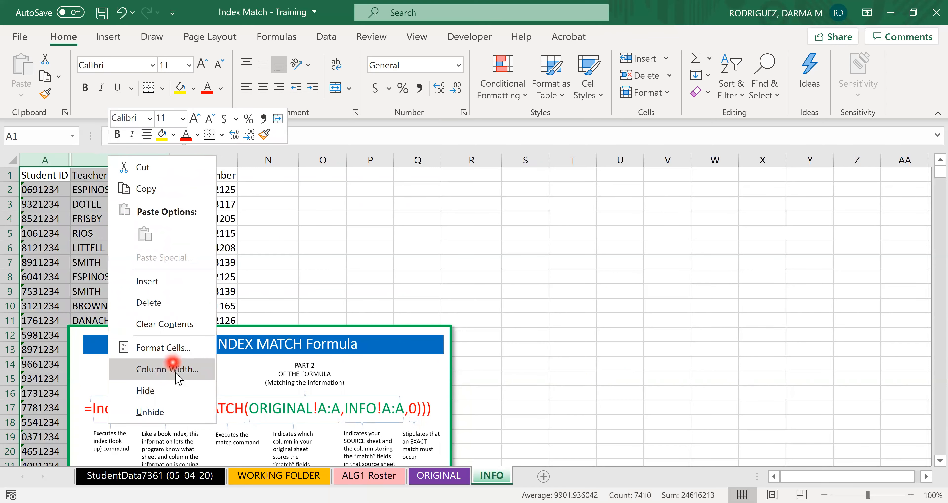
{"action": "left_click", "coordinate": [177, 411]}
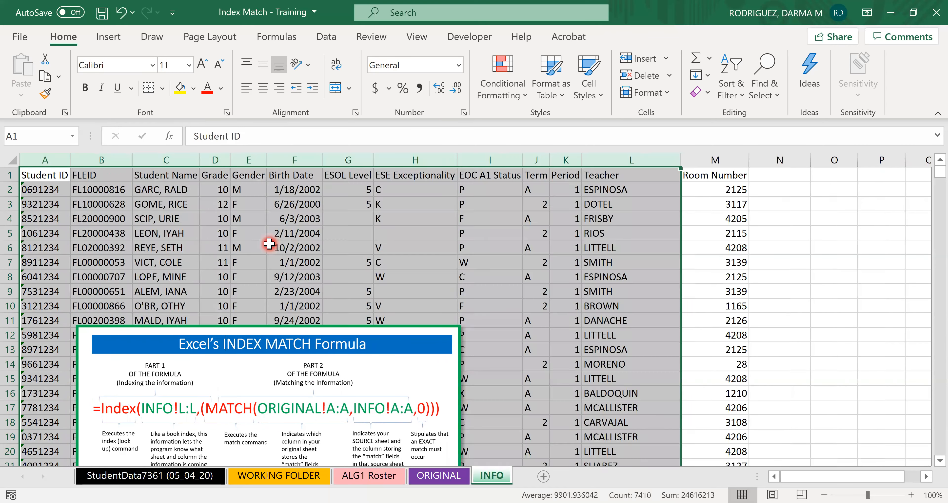
{"action": "left_click", "coordinate": [269, 244]}
{"action": "left_click", "coordinate": [185, 190]}
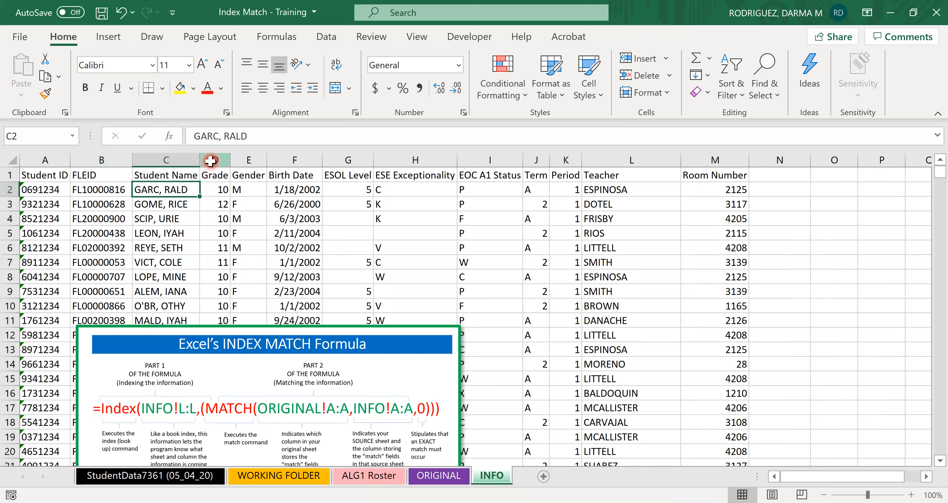
Hide columns D to K, Grade through Period, on the INFO sheet.
{"action": "left_click_drag", "start_coordinate": [210, 161], "coordinate": [557, 154]}
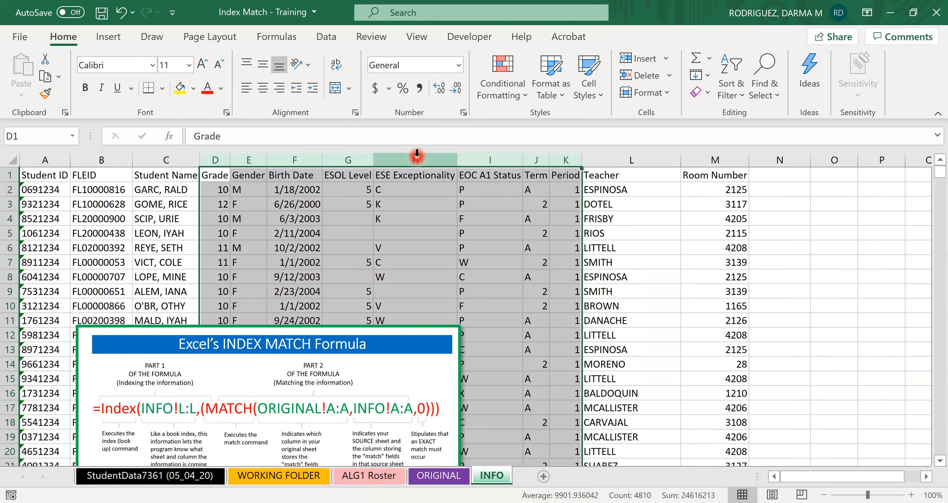
{"action": "right_click", "coordinate": [417, 154]}
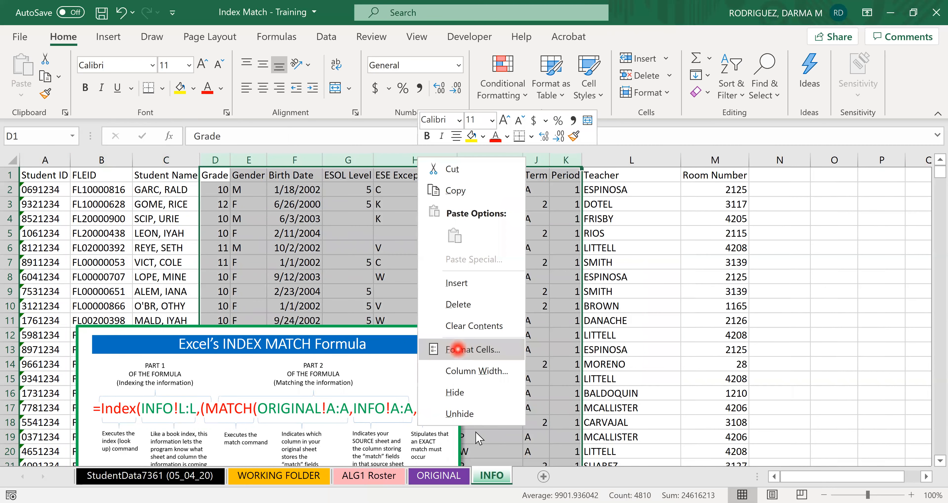
{"action": "left_click", "coordinate": [472, 393]}
{"action": "left_click", "coordinate": [460, 222]}
{"action": "left_click", "coordinate": [504, 190]}
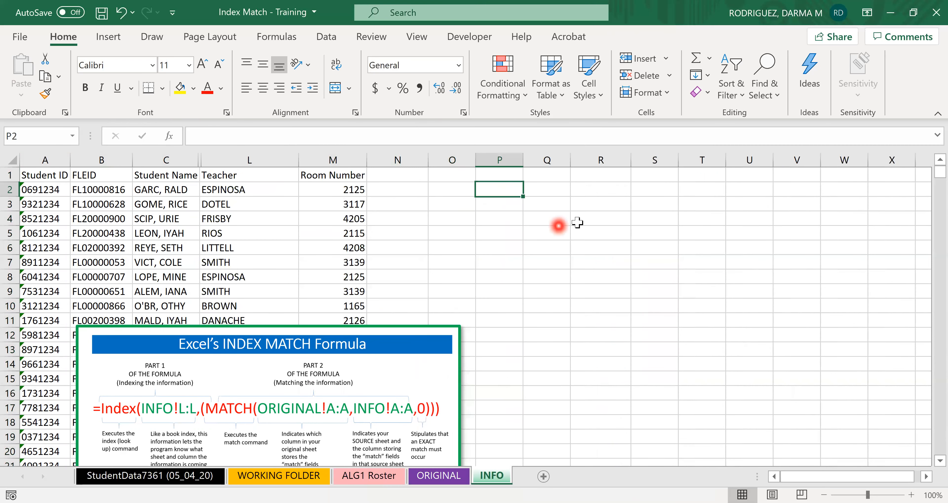
Enter the student ID from A2, including its leading zero, in cell Q2 of the INFO sheet.
{"action": "left_click", "coordinate": [558, 191]}
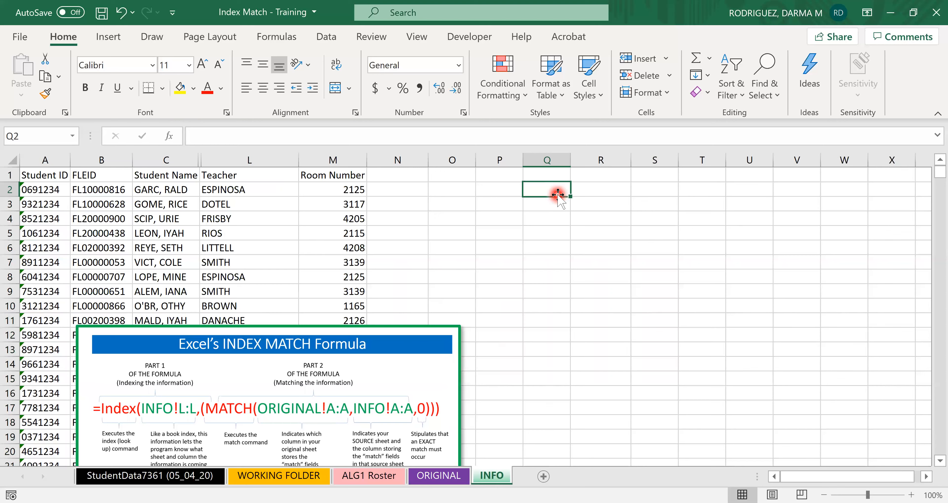
{"action": "type", "text": "0"}
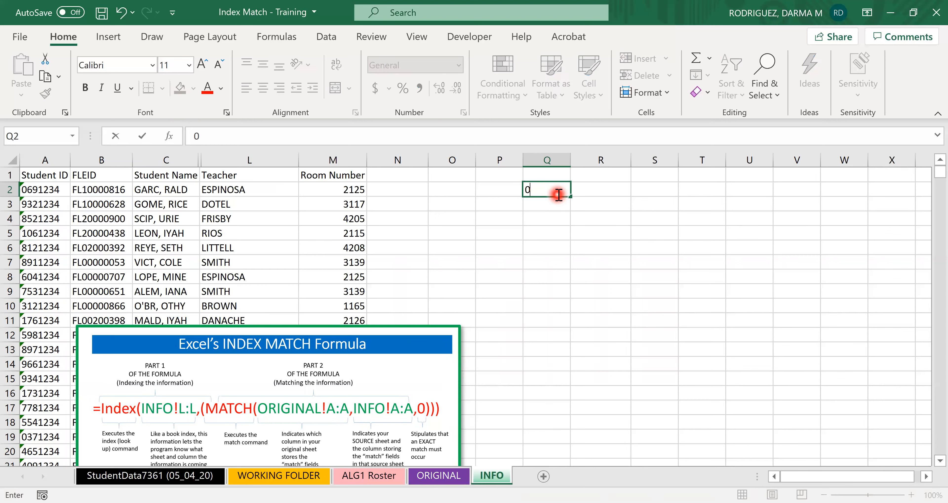
{"action": "type", "text": "691234"}
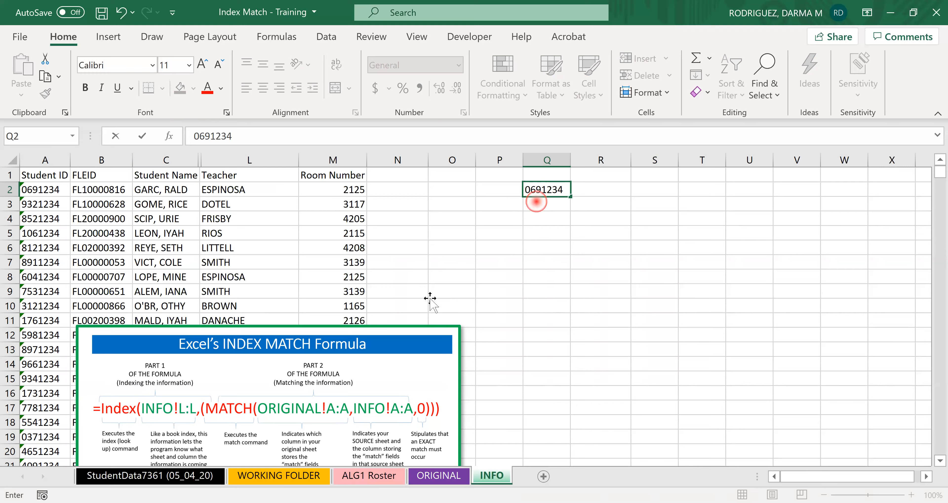
{"action": "key", "text": "Return"}
{"action": "scroll", "coordinate": [431, 298], "scroll_direction": "down", "scroll_amount": 6}
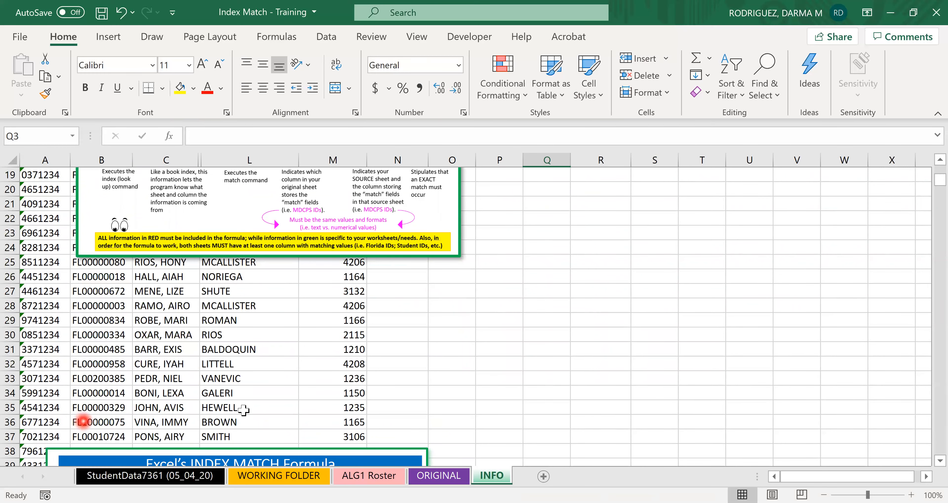
Enter two more sample seven-digit student IDs in cells Q3 and Q4 of the INFO sheet.
{"action": "scroll", "coordinate": [625, 365], "scroll_direction": "up", "scroll_amount": 6}
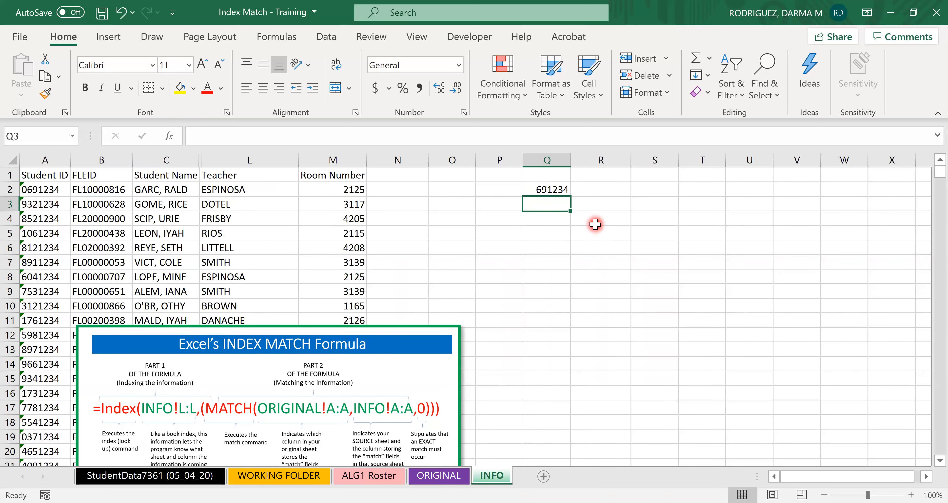
{"action": "type", "text": "5451234"}
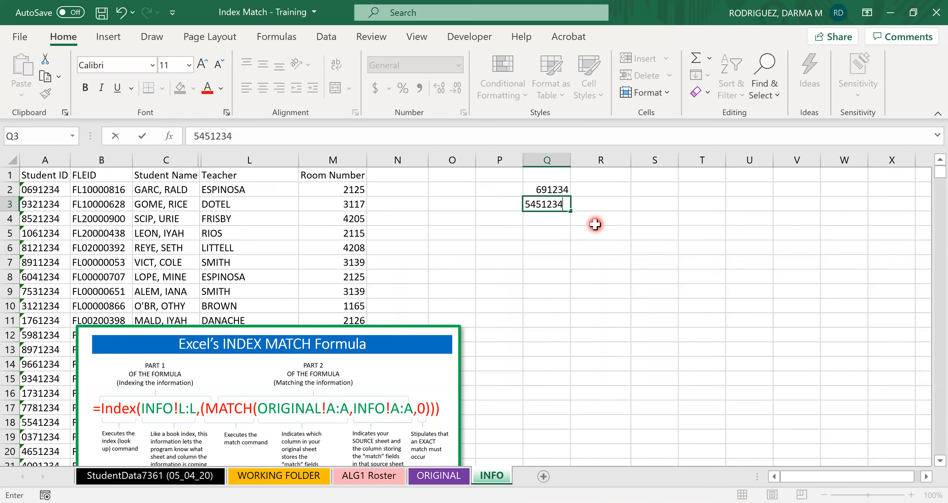
{"action": "left_click", "coordinate": [534, 218]}
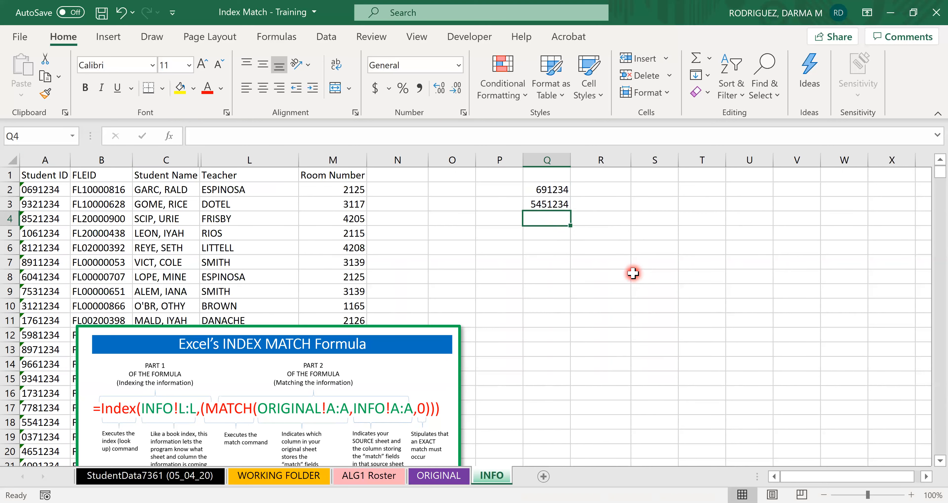
{"action": "type", "text": "5551234"}
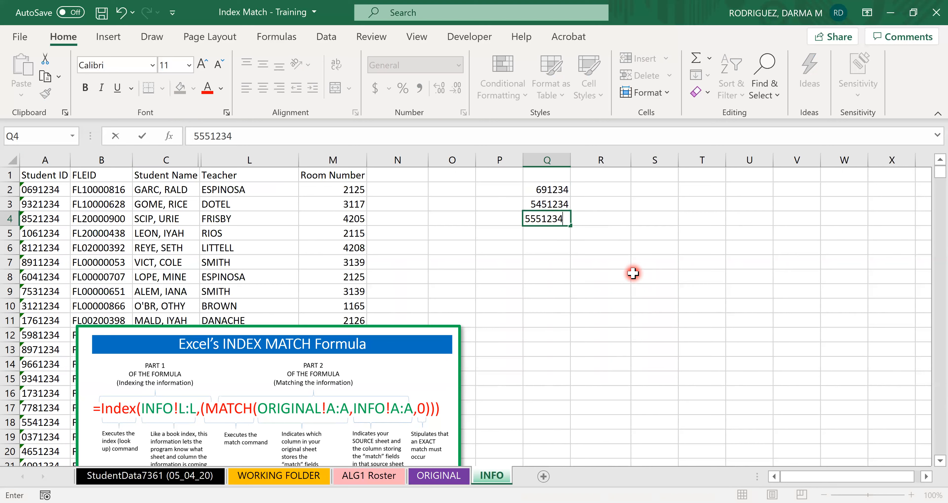
{"action": "left_click", "coordinate": [626, 274]}
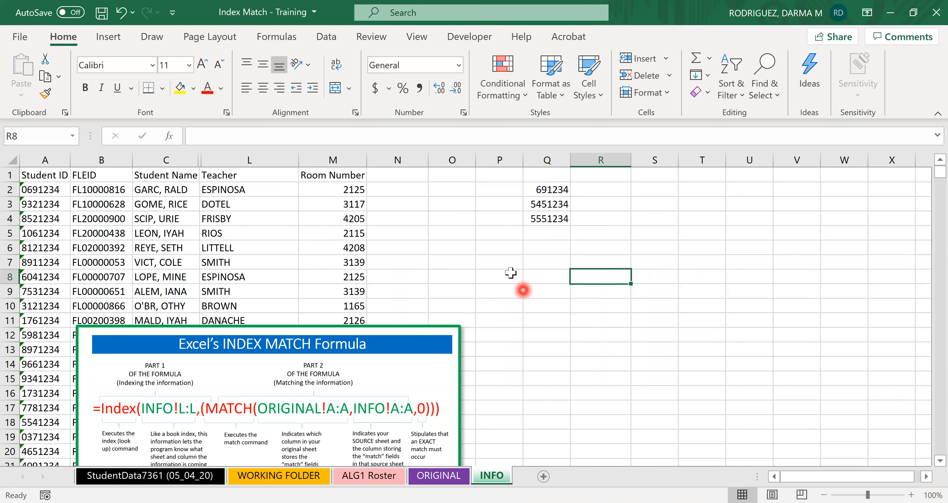
Compare the typed IDs in Q2:Q4 with the student IDs in A2:A11, checking the leading zero in Q2.
{"action": "left_click_drag", "start_coordinate": [558, 188], "coordinate": [563, 220]}
{"action": "left_click_drag", "start_coordinate": [40, 189], "coordinate": [37, 220]}
{"action": "left_click_drag", "start_coordinate": [36, 259], "coordinate": [37, 328]}
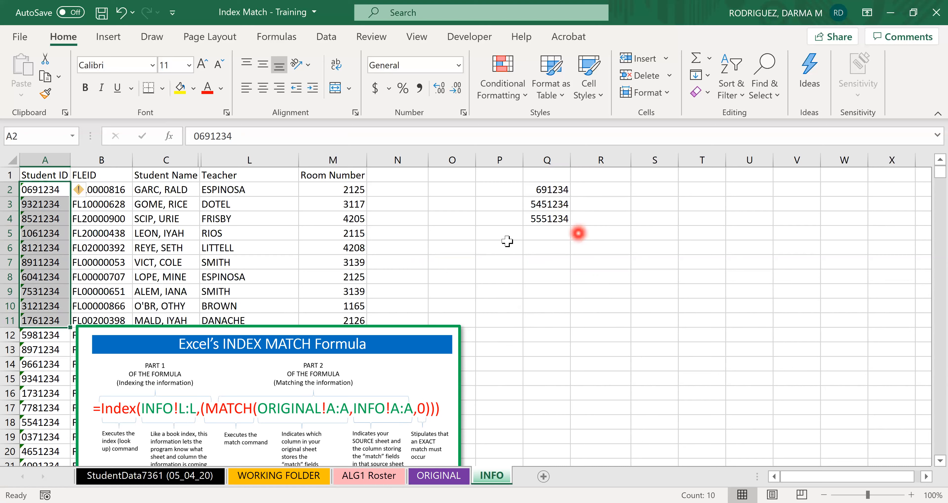
{"action": "left_click", "coordinate": [560, 190]}
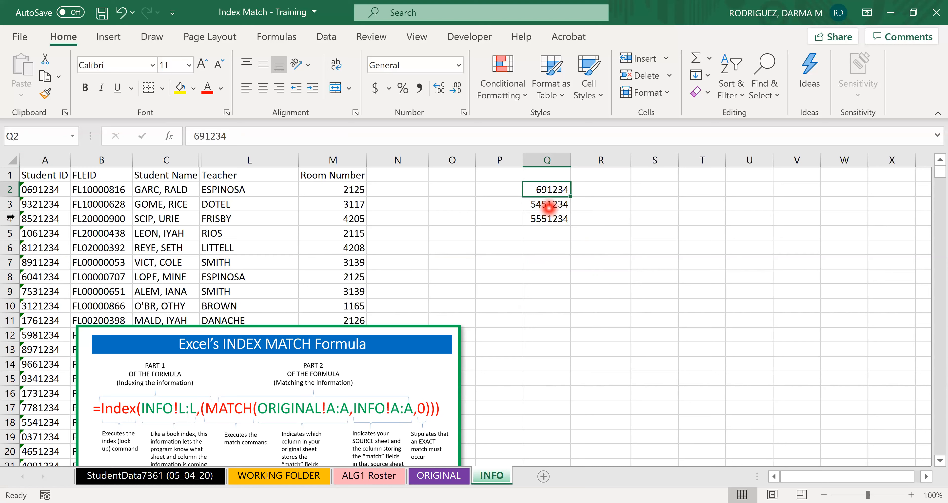
{"action": "left_click", "coordinate": [573, 250]}
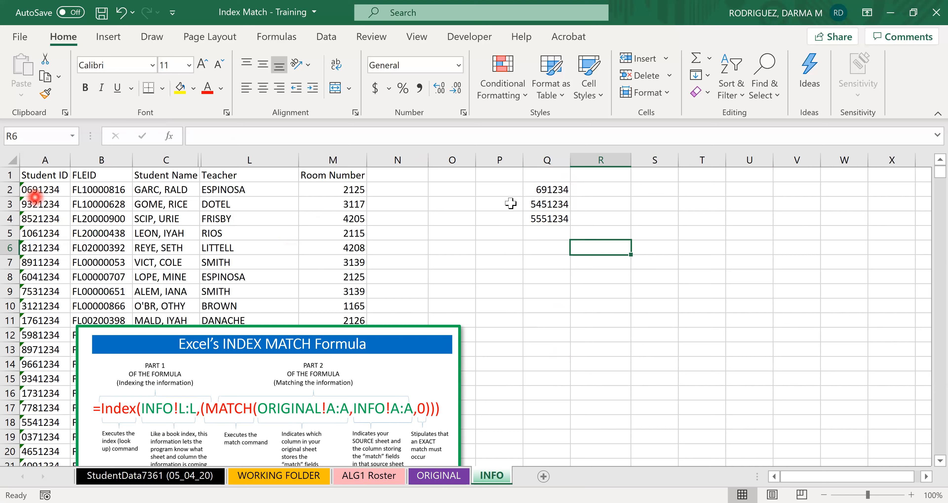
Apply the custom number format 0000000 to column Q of the INFO sheet.
{"action": "left_click", "coordinate": [542, 158]}
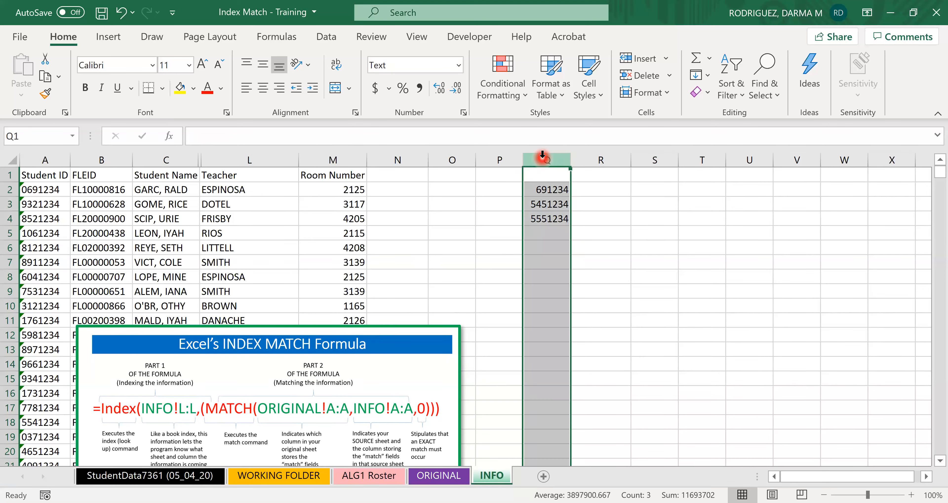
{"action": "right_click", "coordinate": [543, 162]}
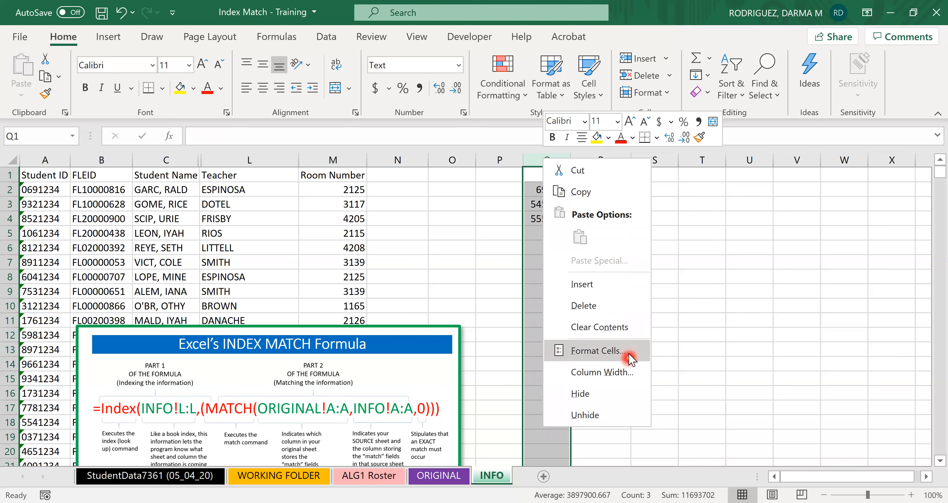
{"action": "left_click", "coordinate": [629, 354]}
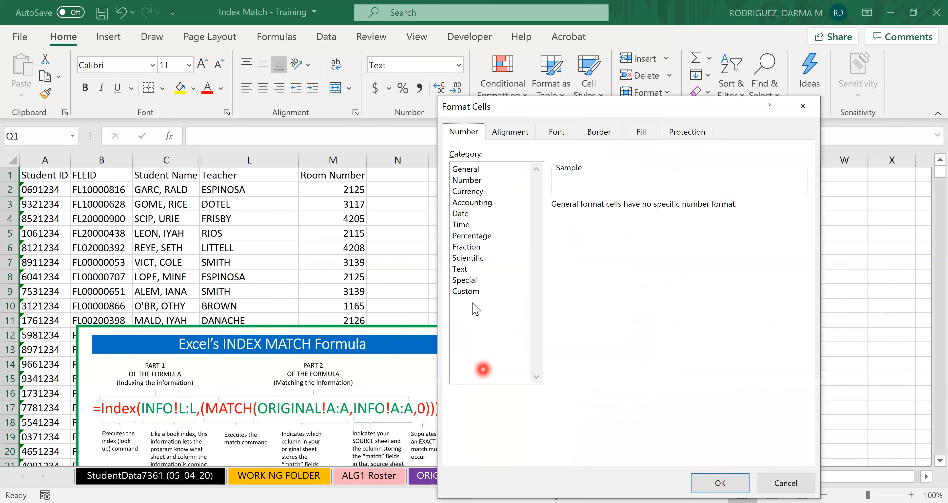
{"action": "left_click", "coordinate": [474, 292]}
{"action": "left_click", "coordinate": [579, 237]}
{"action": "left_click", "coordinate": [558, 220]}
{"action": "left_click_drag", "start_coordinate": [555, 221], "coordinate": [640, 224]}
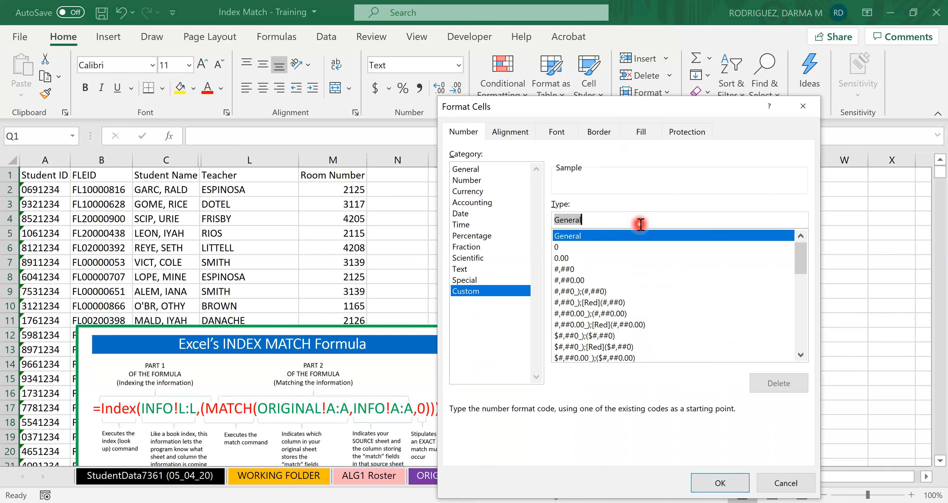
{"action": "type", "text": "0000000"}
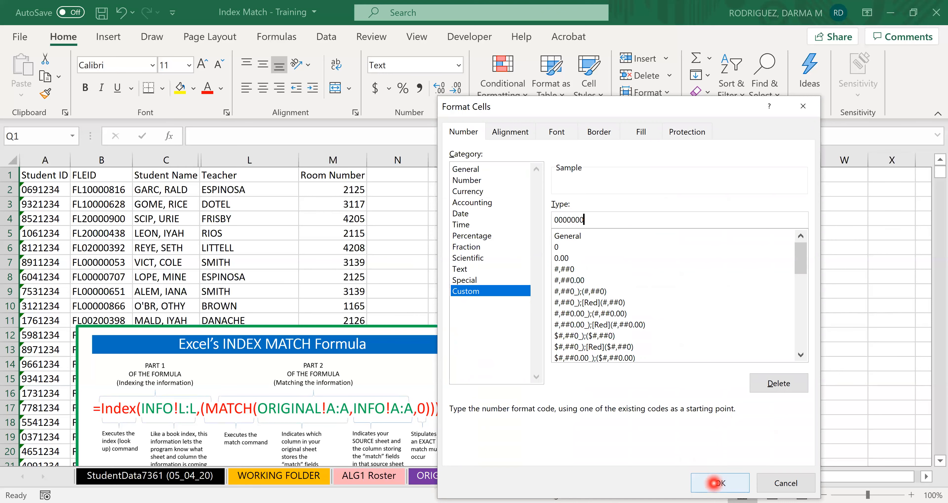
{"action": "left_click", "coordinate": [715, 484]}
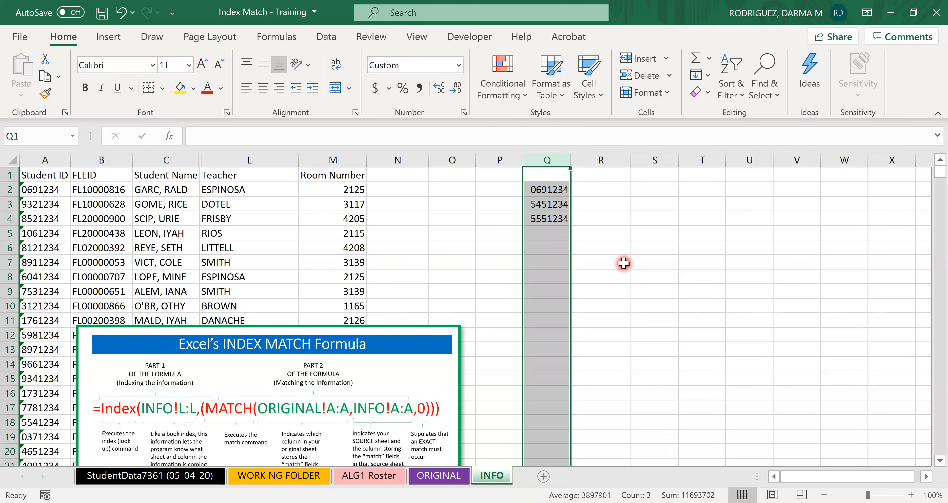
{"action": "left_click", "coordinate": [622, 263]}
Compare the stored value behind Q2 with the student IDs in column A, including the error-check options for A5.
{"action": "left_click", "coordinate": [533, 188]}
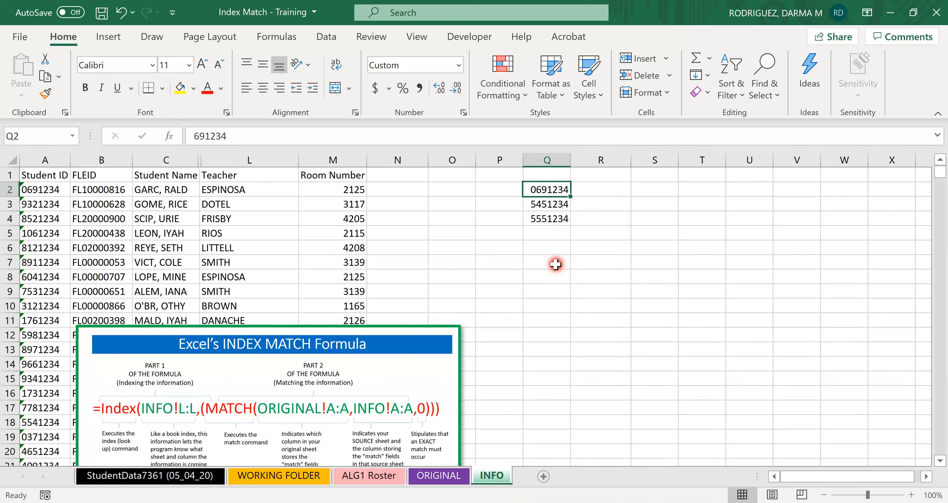
{"action": "left_click", "coordinate": [555, 264]}
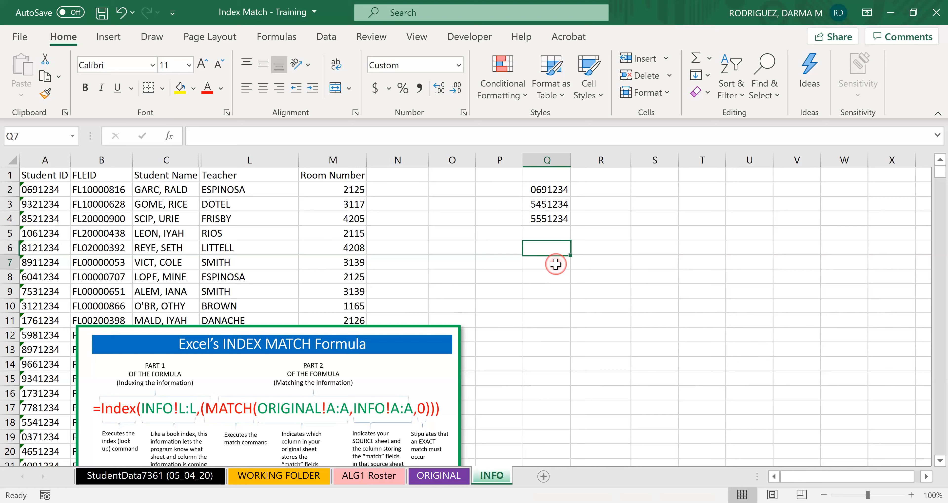
{"action": "left_click", "coordinate": [547, 188]}
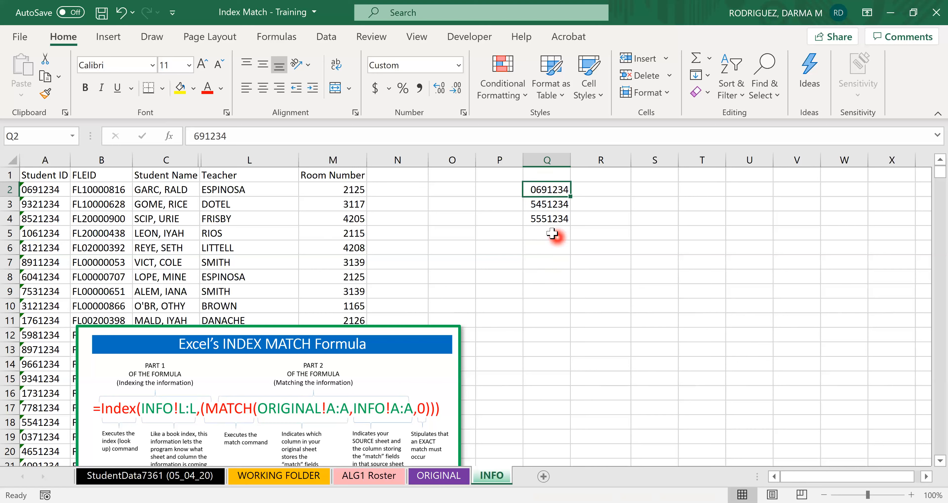
{"action": "left_click", "coordinate": [52, 234]}
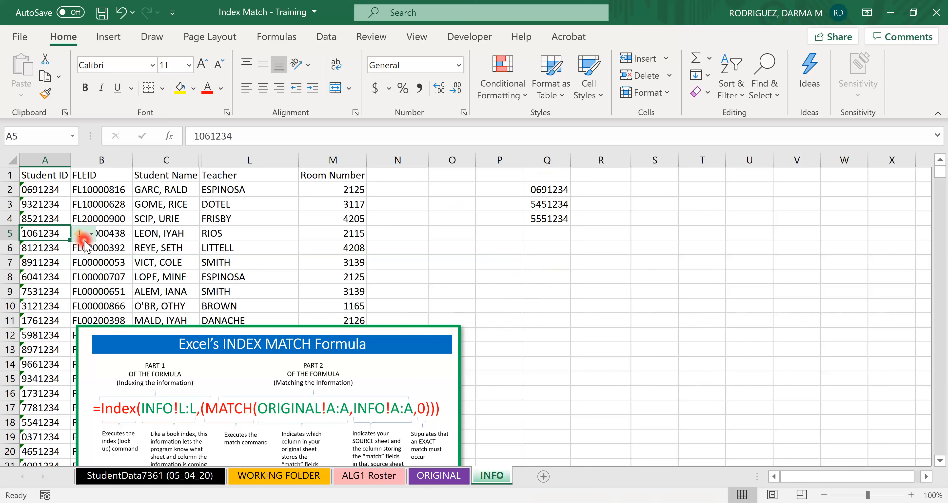
{"action": "left_click", "coordinate": [92, 235]}
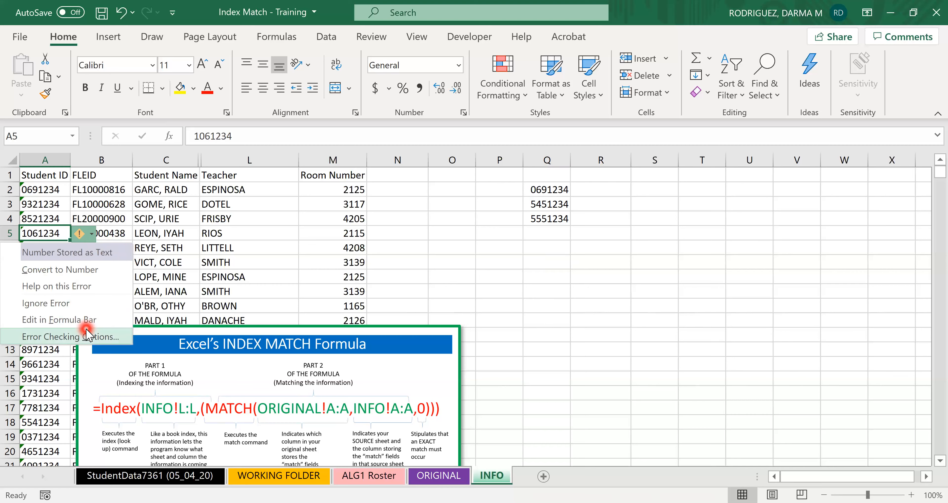
{"action": "left_click", "coordinate": [51, 204]}
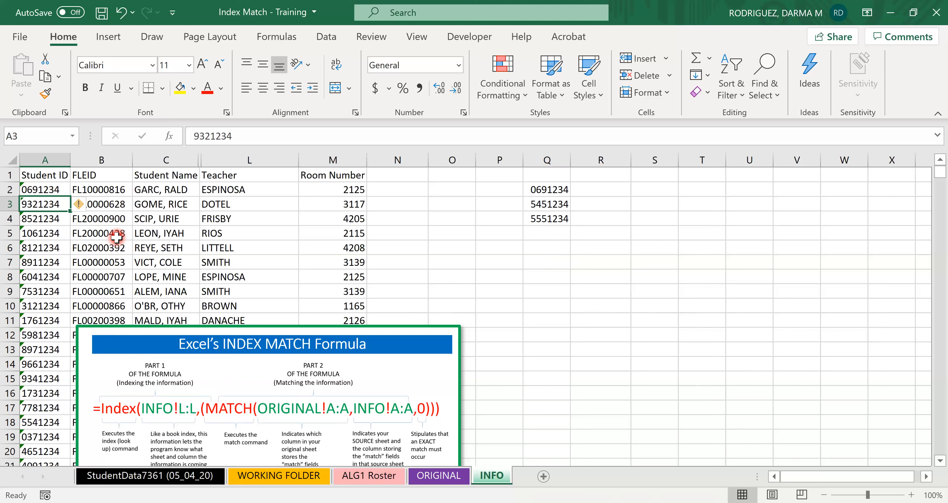
{"action": "left_click", "coordinate": [552, 161]}
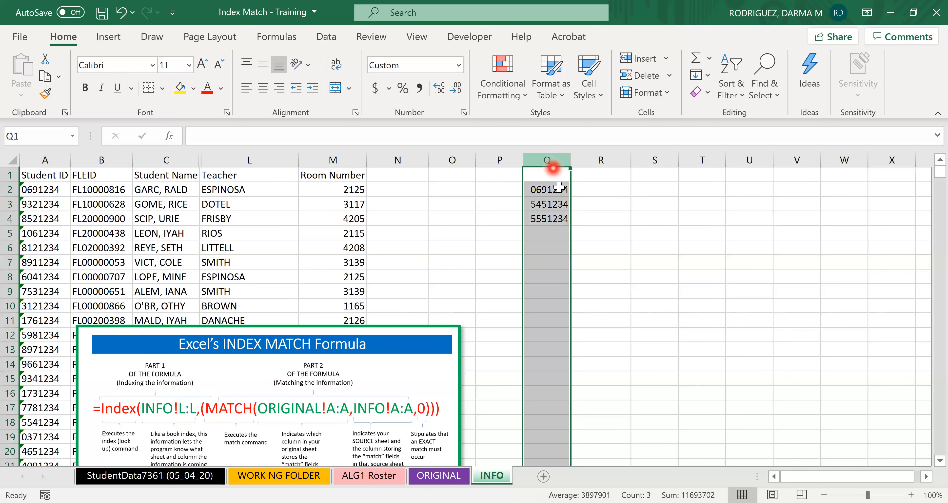
{"action": "left_click", "coordinate": [559, 242]}
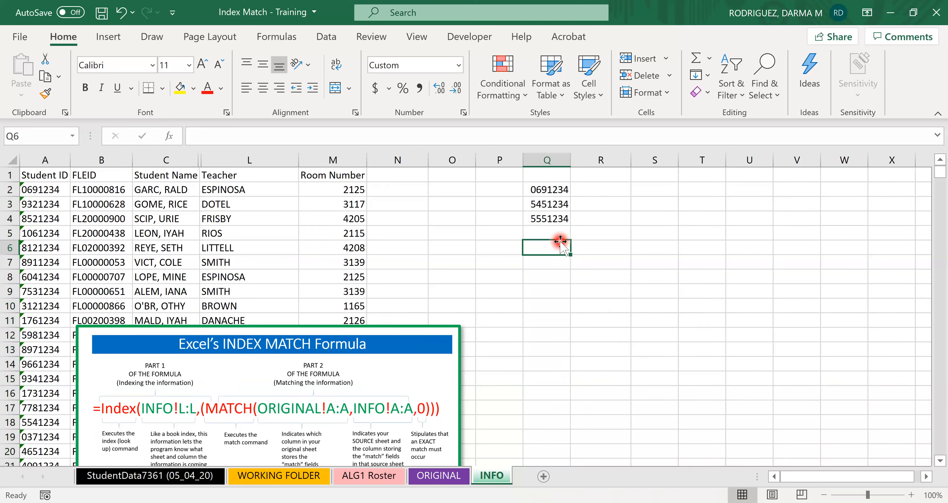
Change the number format of column Q on the INFO sheet to Text.
{"action": "left_click", "coordinate": [556, 159]}
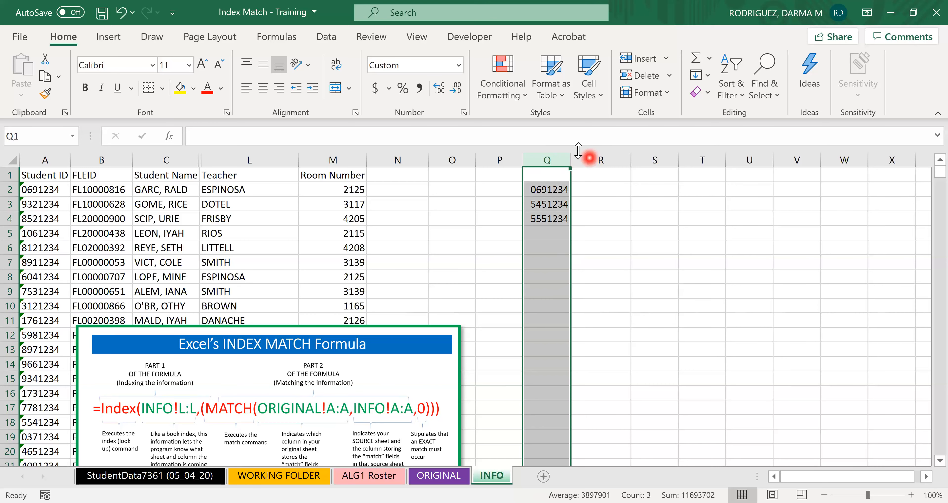
{"action": "right_click", "coordinate": [541, 161]}
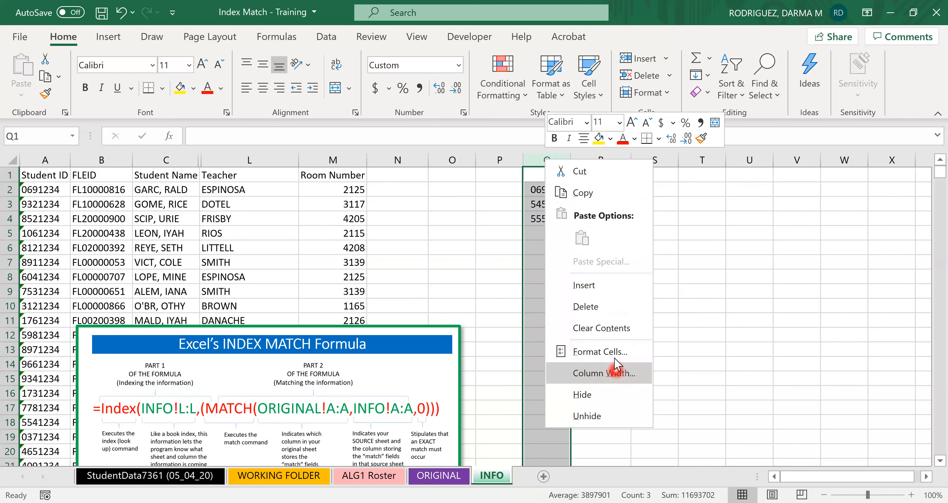
{"action": "left_click", "coordinate": [615, 353]}
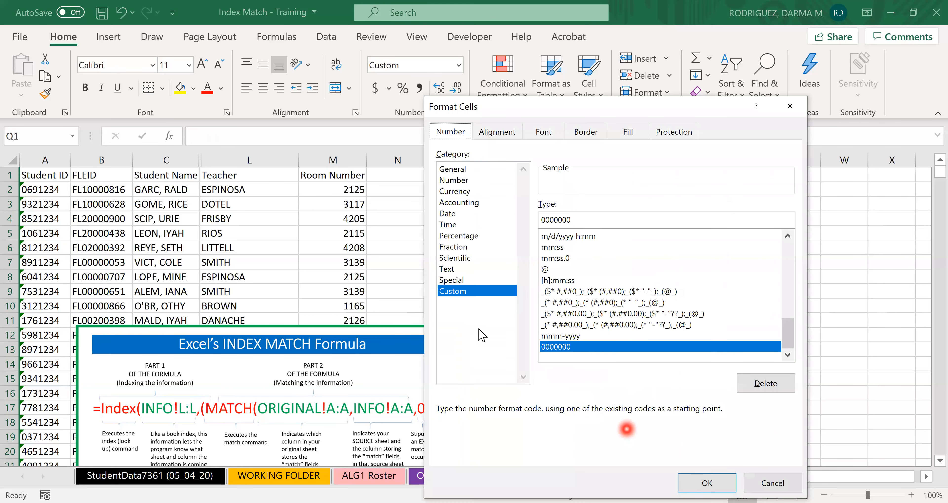
{"action": "left_click", "coordinate": [446, 269]}
{"action": "left_click", "coordinate": [715, 477]}
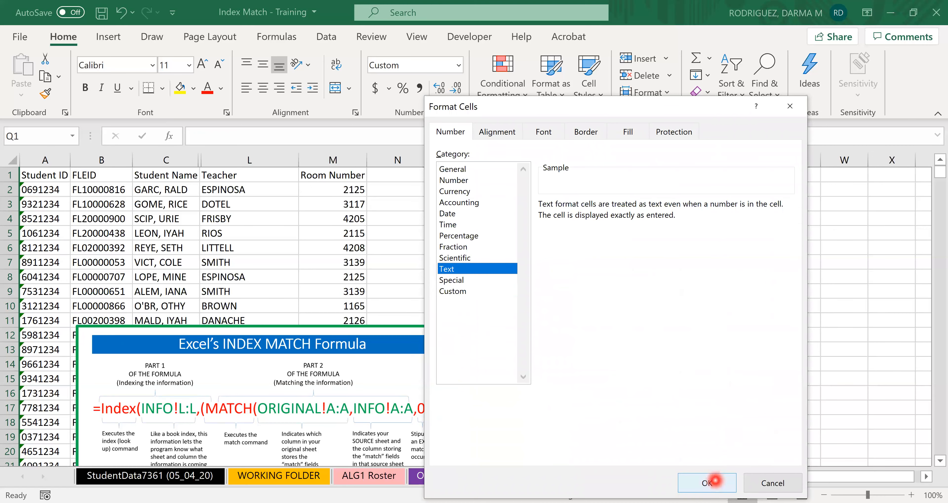
{"action": "left_click", "coordinate": [625, 305]}
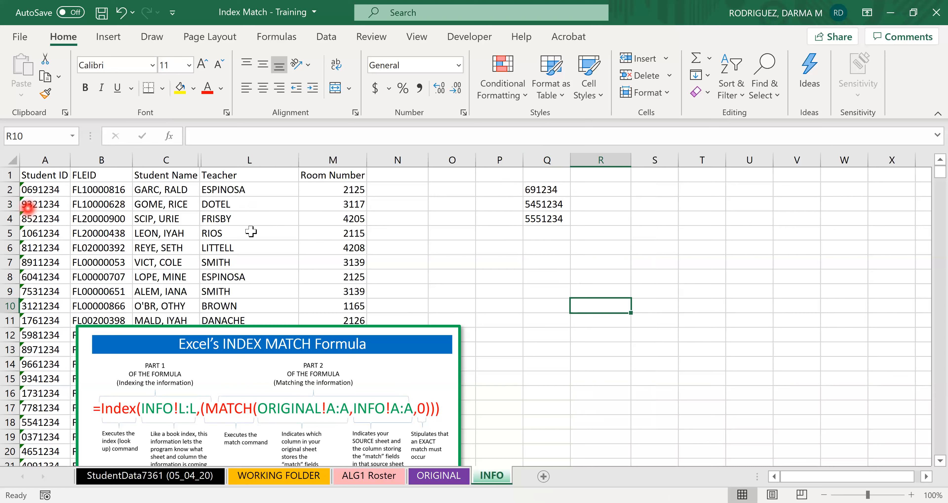
Start an INDEX formula in R2 of the INFO sheet with the Student Name column C:C as its array.
{"action": "left_click", "coordinate": [618, 194]}
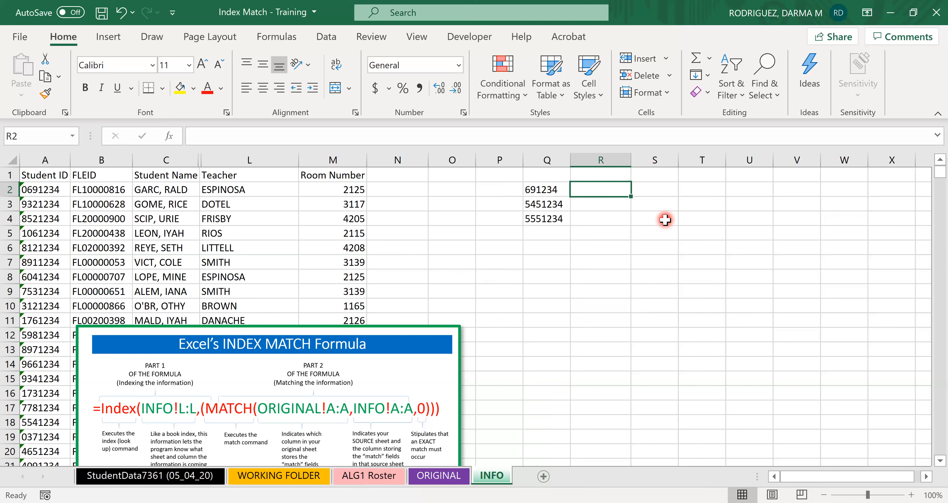
{"action": "type", "text": "="}
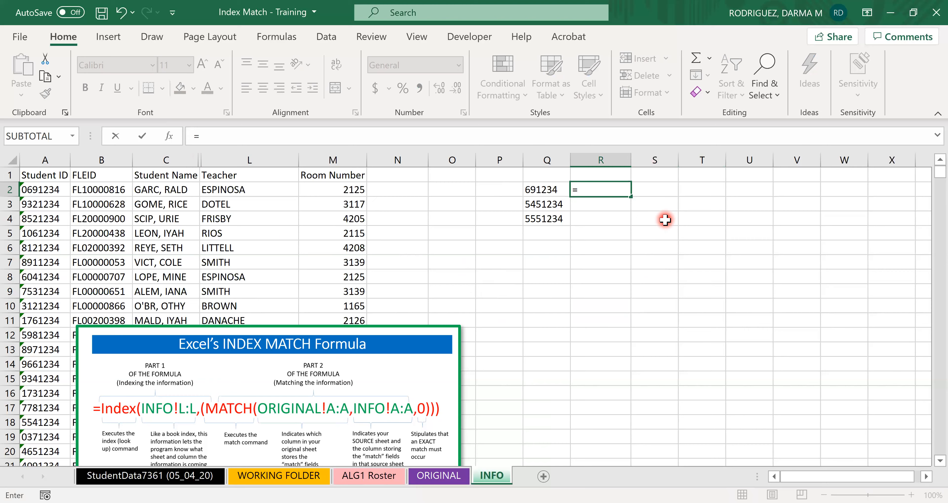
{"action": "type", "text": "in"}
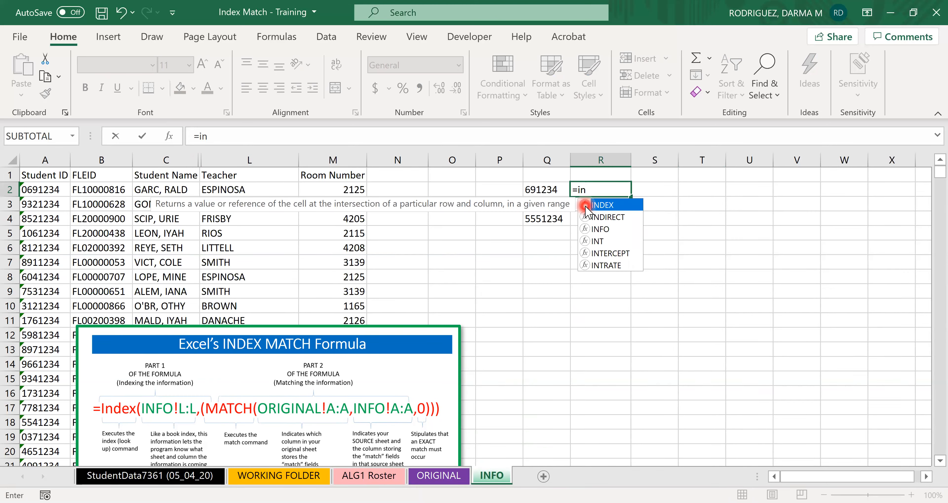
{"action": "double_click", "coordinate": [585, 207]}
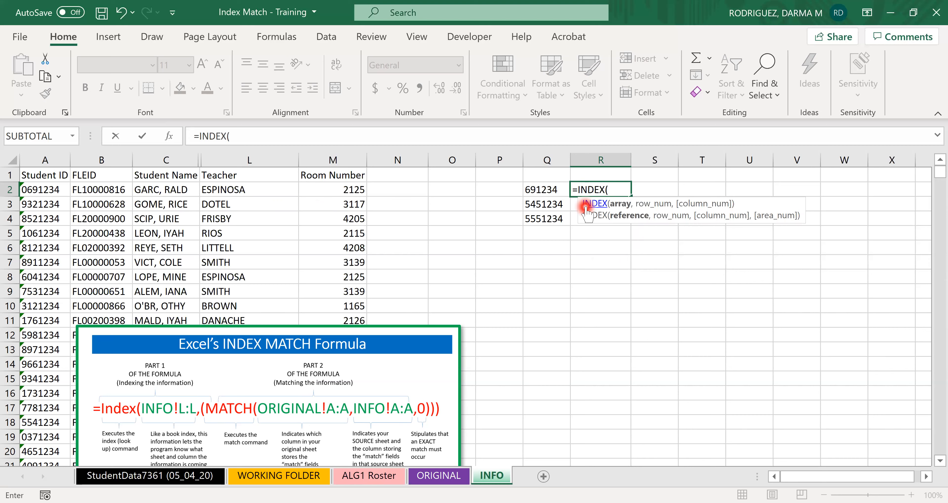
{"action": "left_click", "coordinate": [165, 154]}
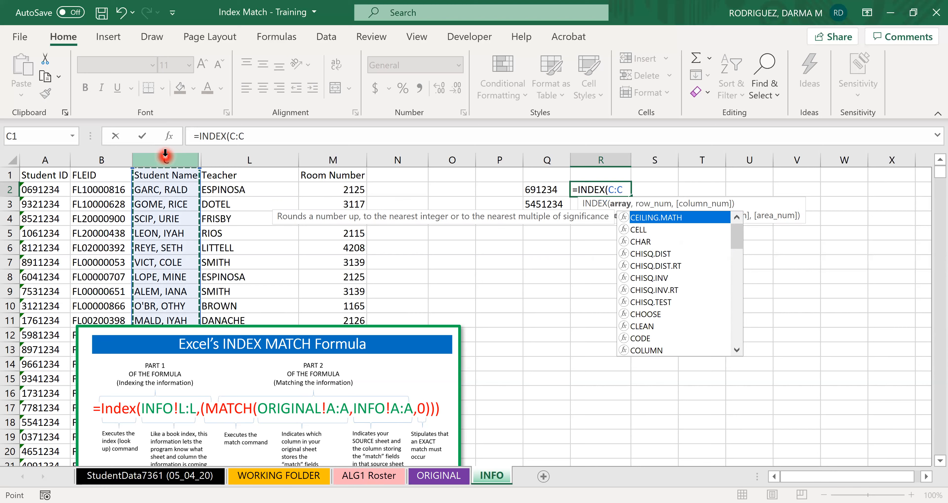
{"action": "left_click", "coordinate": [261, 136]}
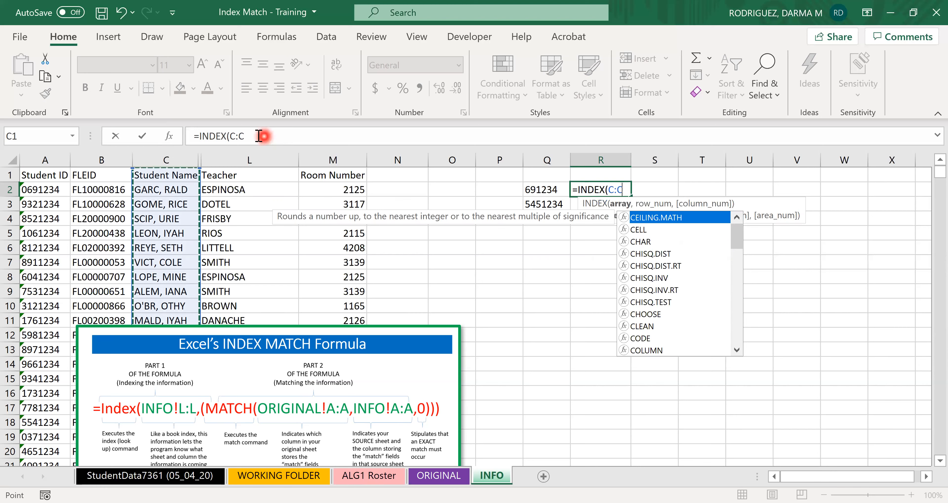
{"action": "type", "text": ","}
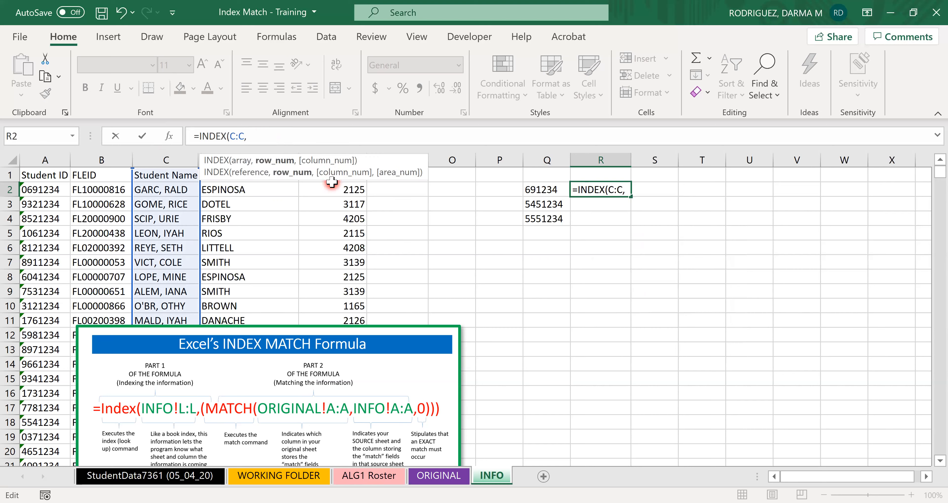
Complete the R2 formula with an exact MATCH of Q2 in A:A, as =INDEX(C:C,(MATCH(Q2,A:A,0))), and fill it down to R4.
{"action": "type", "text": "(m"}
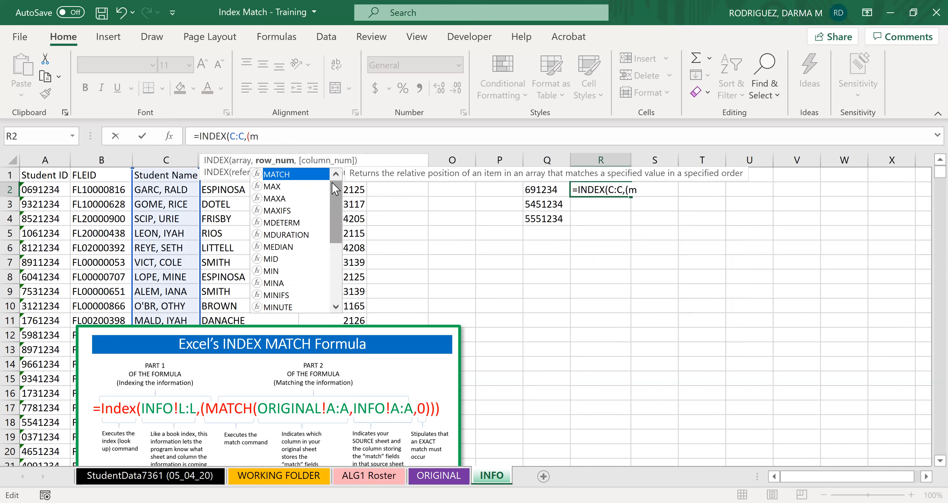
{"action": "left_click", "coordinate": [260, 176]}
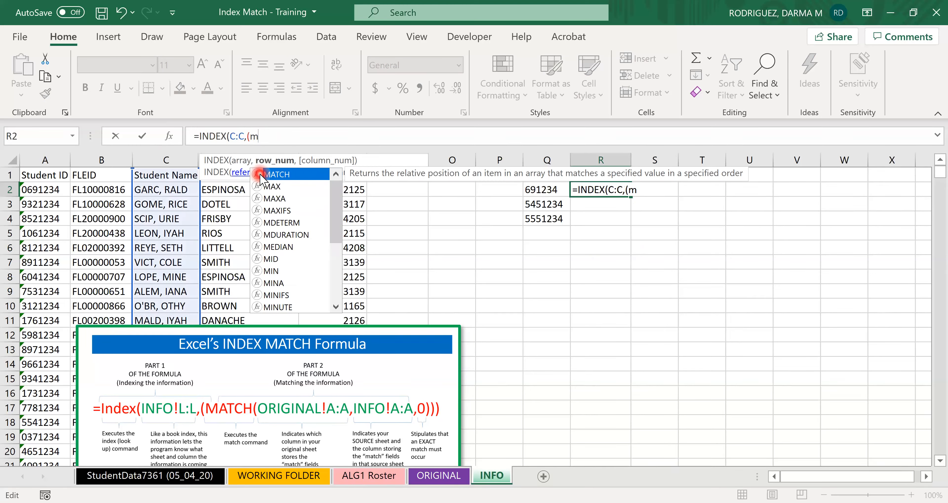
{"action": "left_click", "coordinate": [261, 176]}
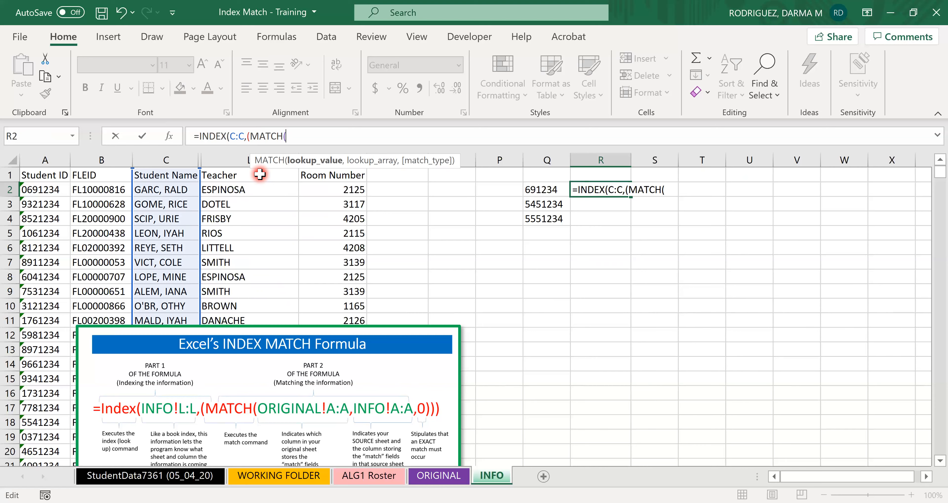
{"action": "left_click", "coordinate": [553, 190]}
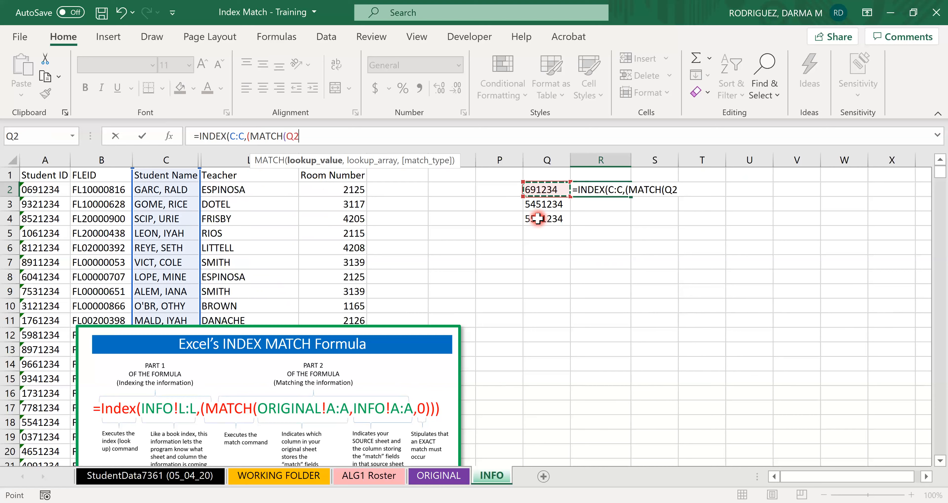
{"action": "type", "text": ","}
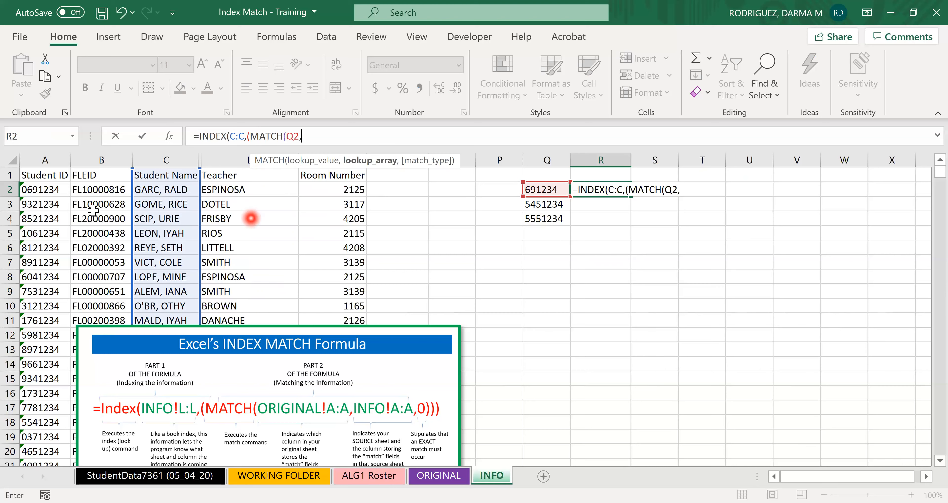
{"action": "left_click", "coordinate": [48, 160]}
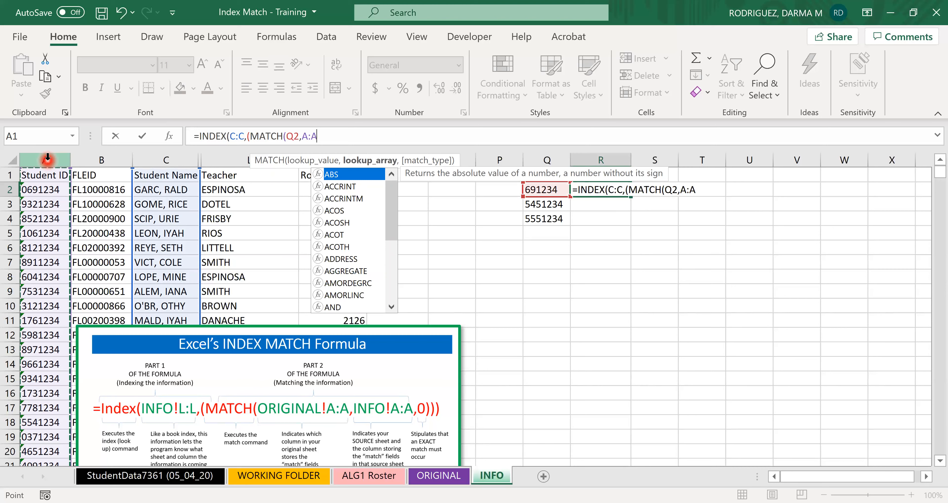
{"action": "type", "text": ",0"}
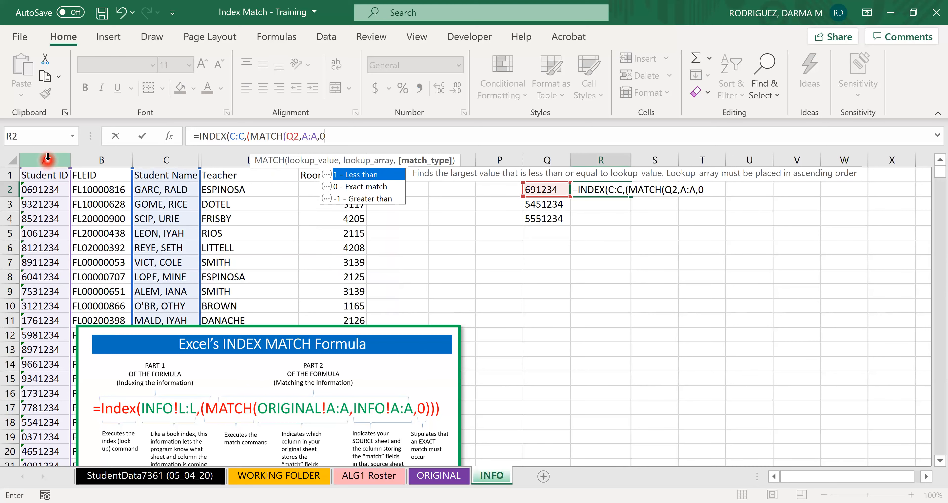
{"action": "type", "text": "))"}
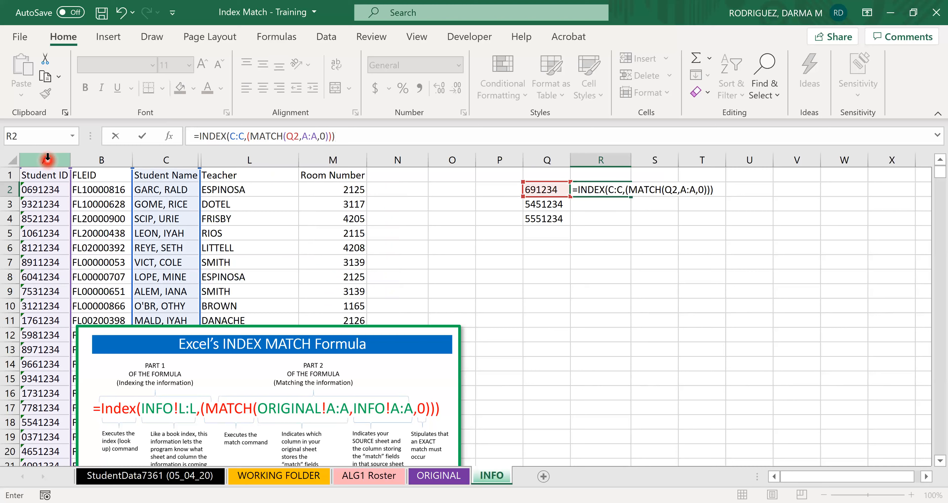
{"action": "key", "text": "Return"}
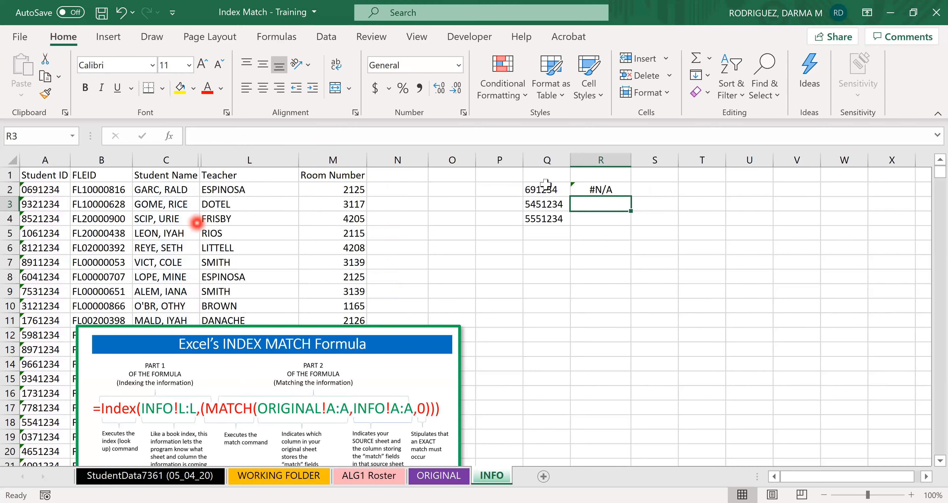
{"action": "left_click", "coordinate": [605, 187]}
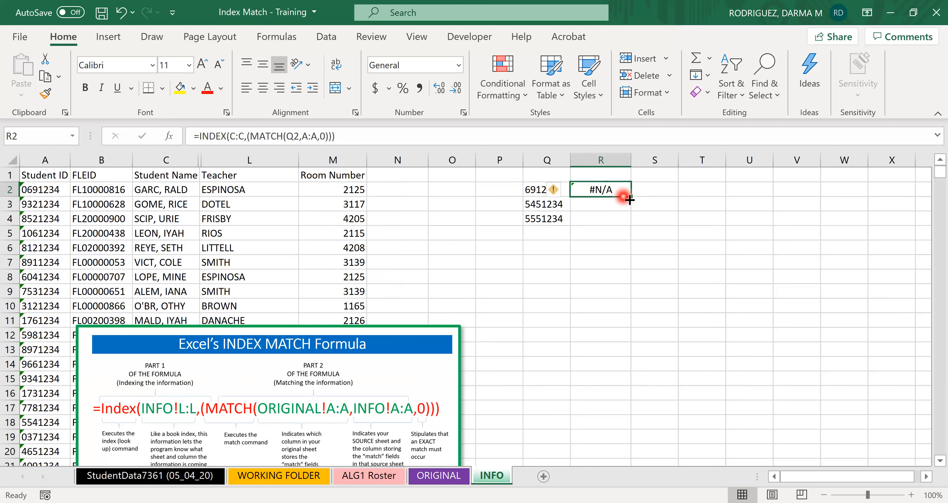
{"action": "left_click_drag", "start_coordinate": [631, 198], "coordinate": [630, 225]}
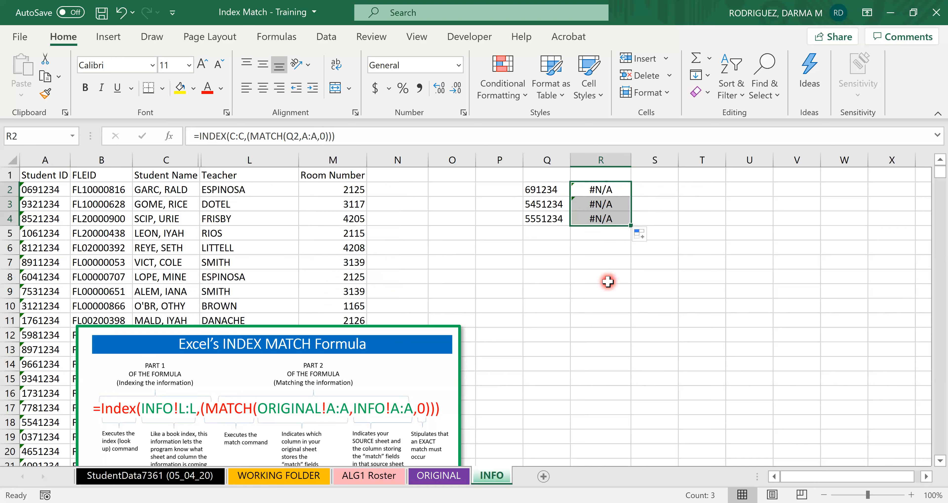
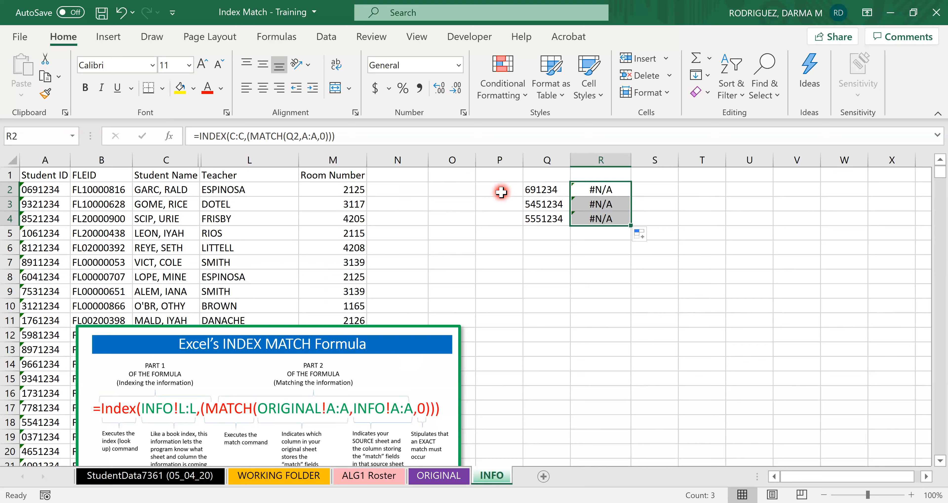
Enter =TEXT(Q2,"0000000") in P2 to convert the ID in Q2 to seven-digit text.
{"action": "left_click", "coordinate": [500, 192]}
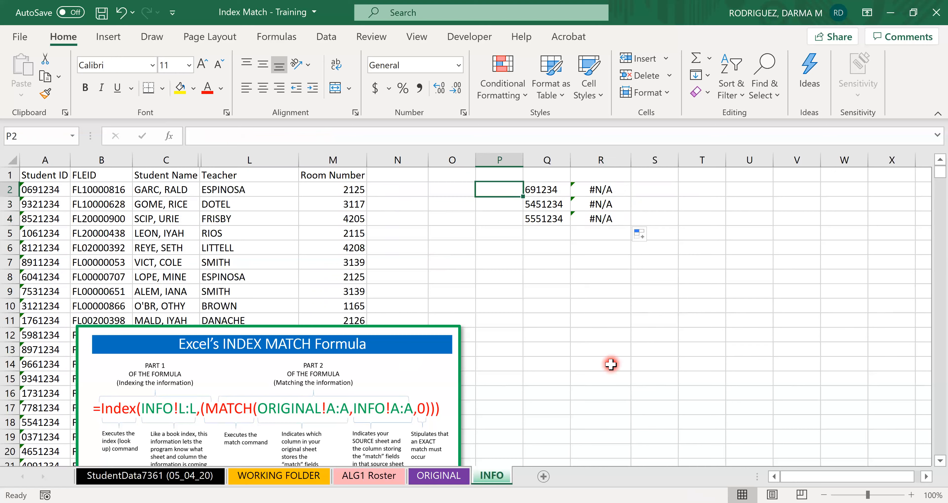
{"action": "type", "text": "="}
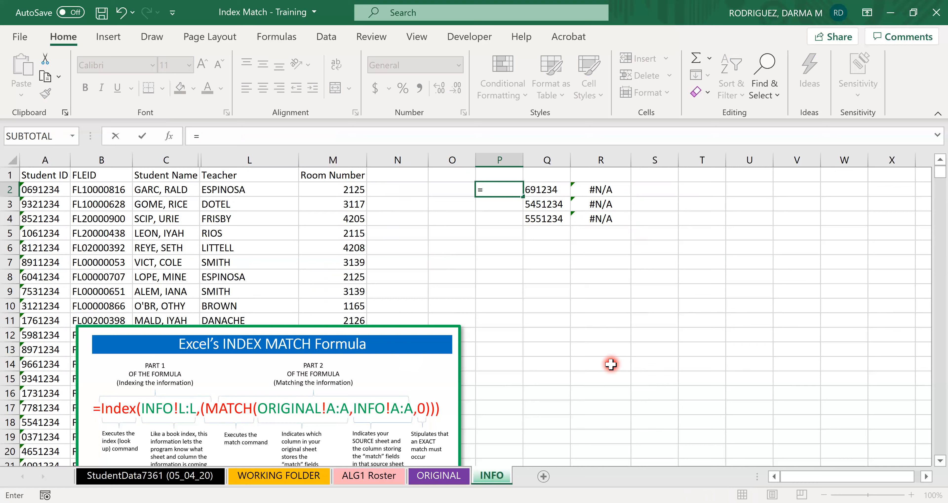
{"action": "type", "text": "text("}
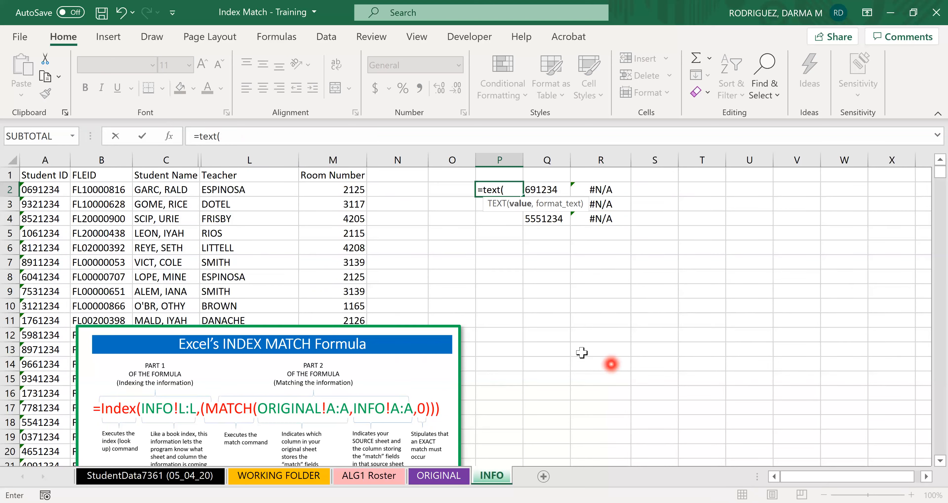
{"action": "left_click", "coordinate": [559, 192]}
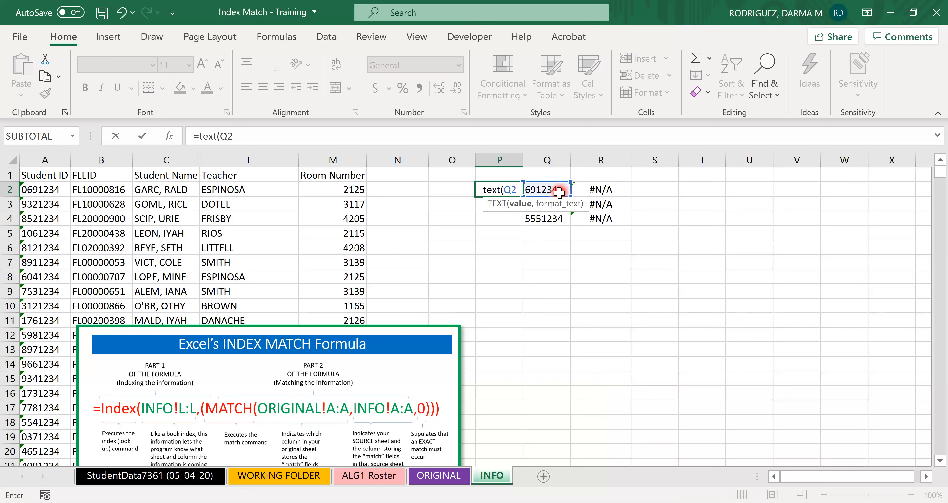
{"action": "type", "text": ",\""}
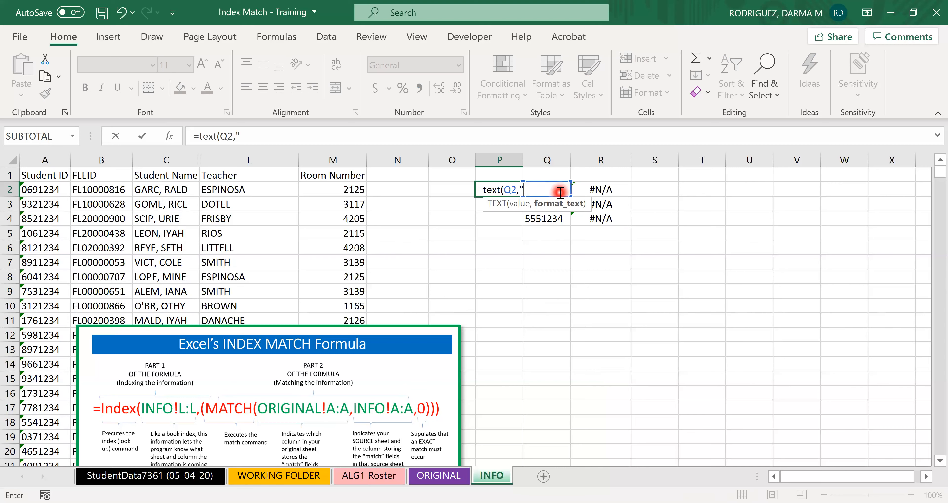
{"action": "type", "text": "0000000"}
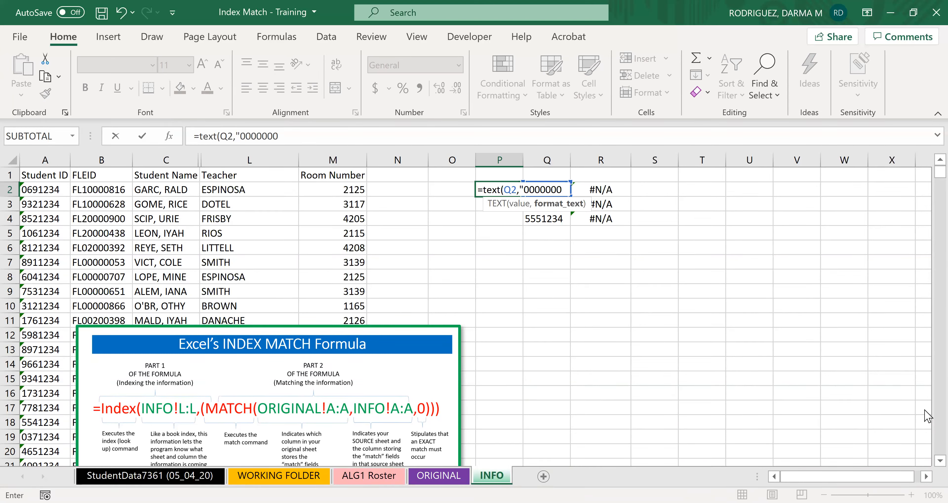
{"action": "type", "text": "\")"}
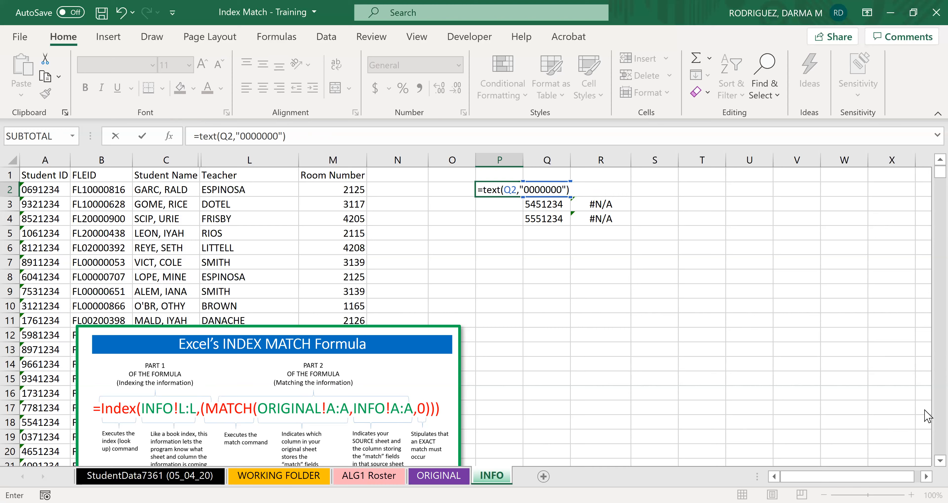
{"action": "key", "text": "Return"}
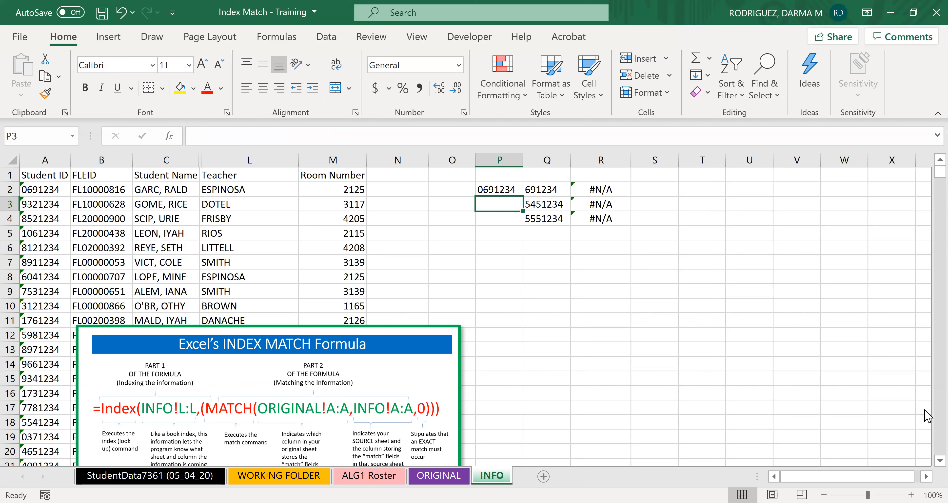
Fill the TEXT formula from P2 down to P4.
{"action": "left_click", "coordinate": [498, 189]}
{"action": "left_click_drag", "start_coordinate": [523, 198], "coordinate": [521, 225]}
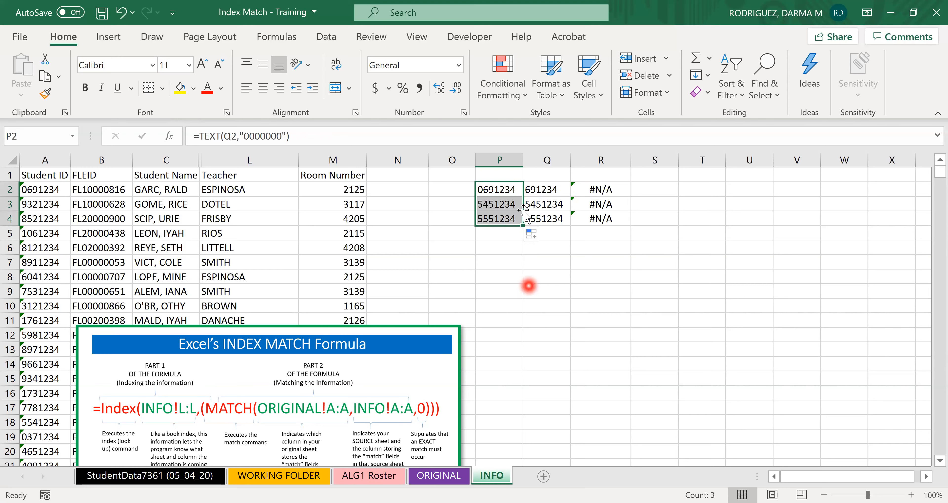
{"action": "left_click", "coordinate": [557, 261]}
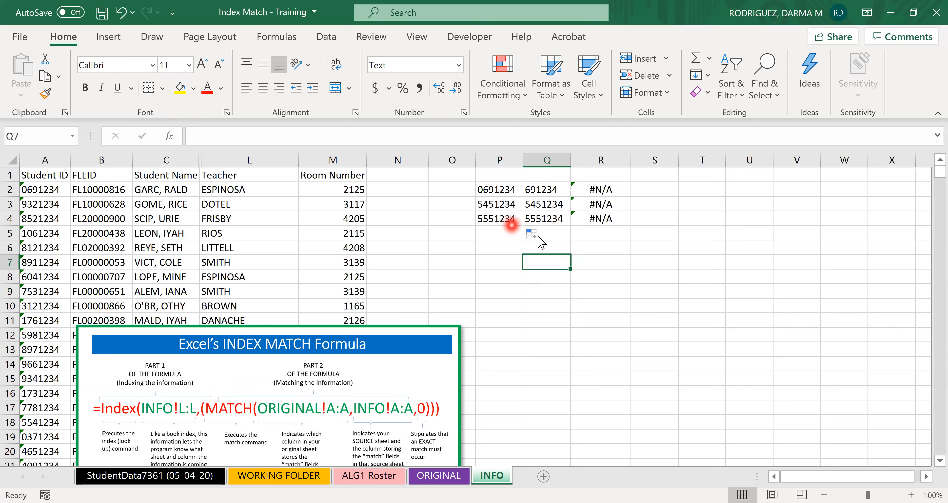
Copy the converted IDs in P2:P4 and paste them over the same cells as values only.
{"action": "left_click", "coordinate": [609, 192]}
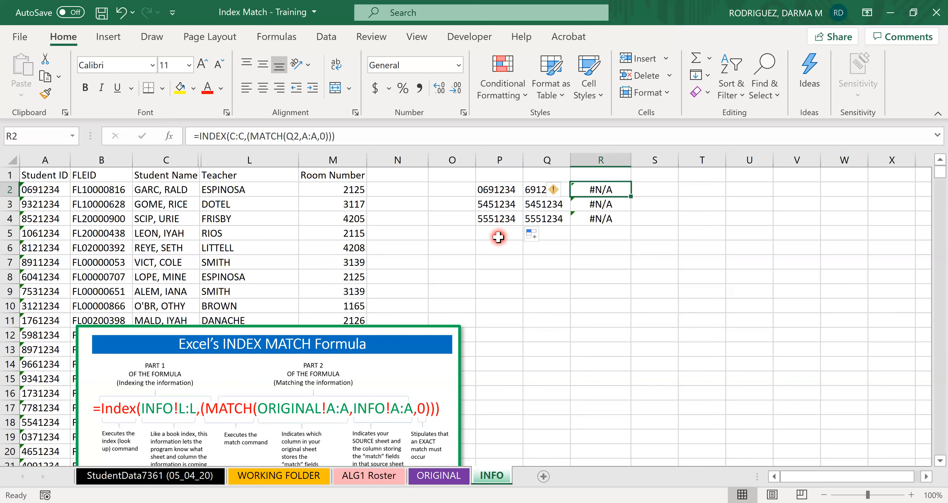
{"action": "left_click", "coordinate": [498, 189]}
{"action": "left_click_drag", "start_coordinate": [498, 190], "coordinate": [489, 223]}
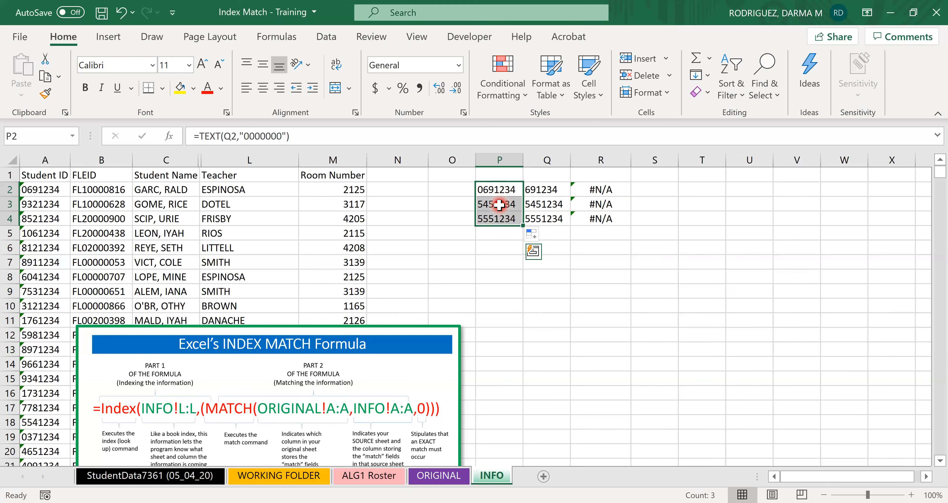
{"action": "right_click", "coordinate": [499, 205]}
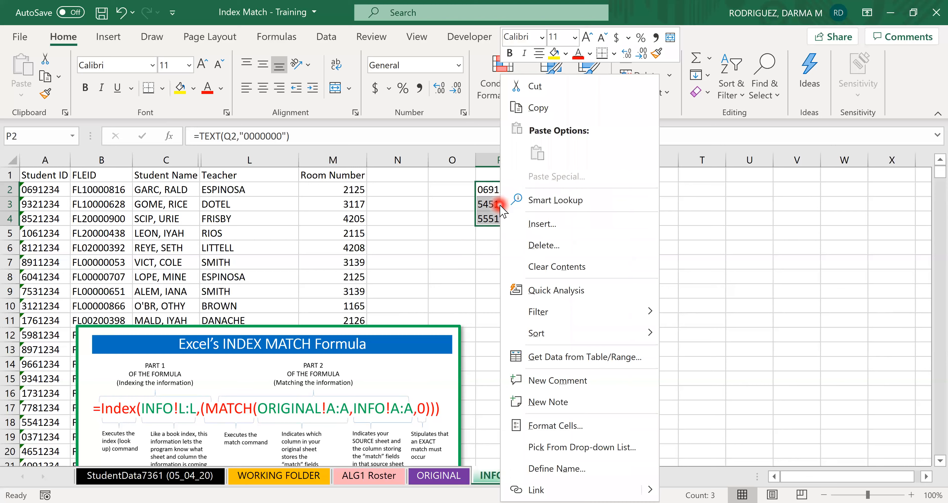
{"action": "left_click", "coordinate": [536, 108]}
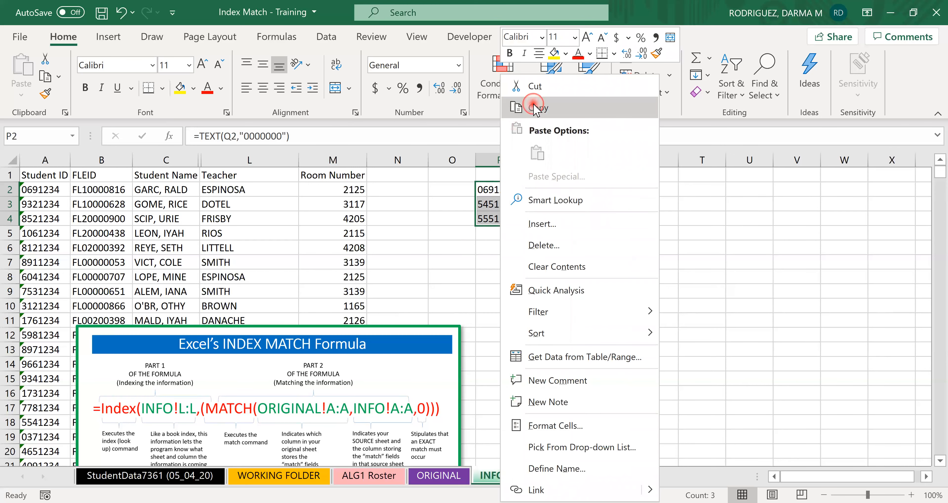
{"action": "right_click", "coordinate": [498, 200]}
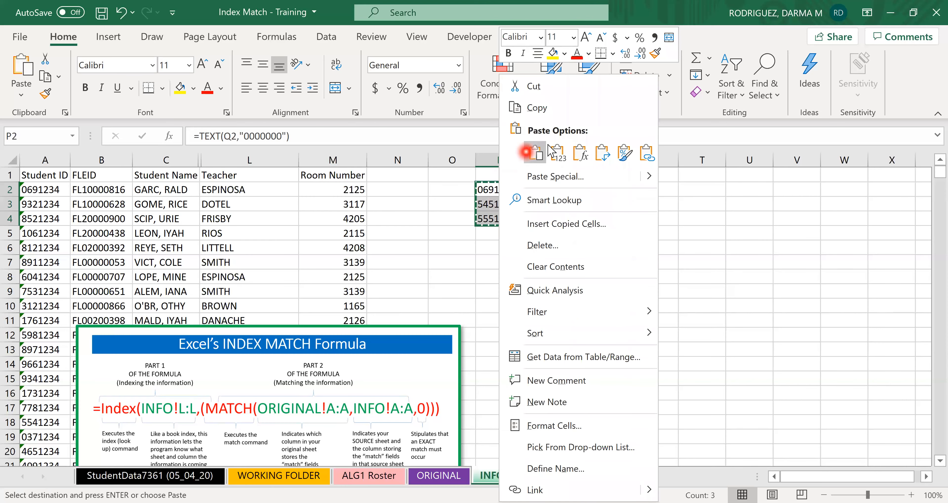
{"action": "left_click", "coordinate": [560, 154]}
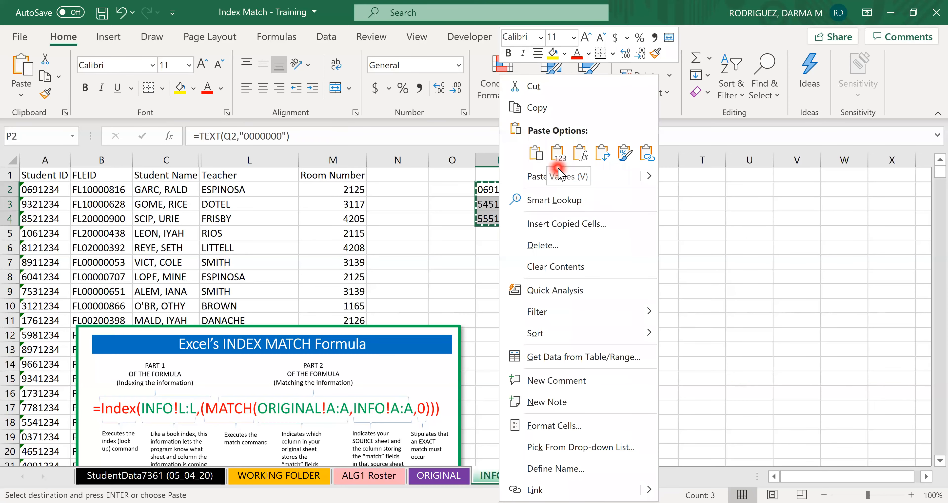
Replace the TEXT formulas in P2:P4 with the copied values only, and check the content of P2.
{"action": "left_click", "coordinate": [558, 152]}
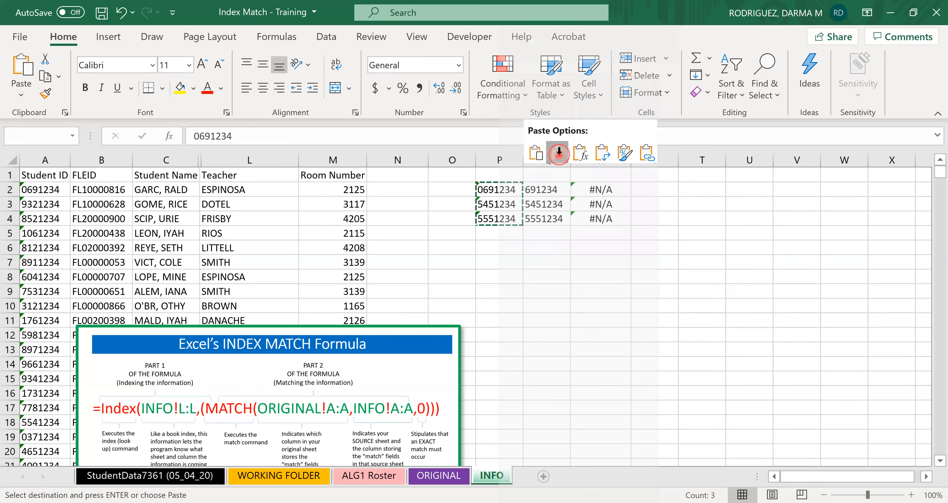
{"action": "left_click", "coordinate": [489, 261]}
{"action": "left_click", "coordinate": [498, 189]}
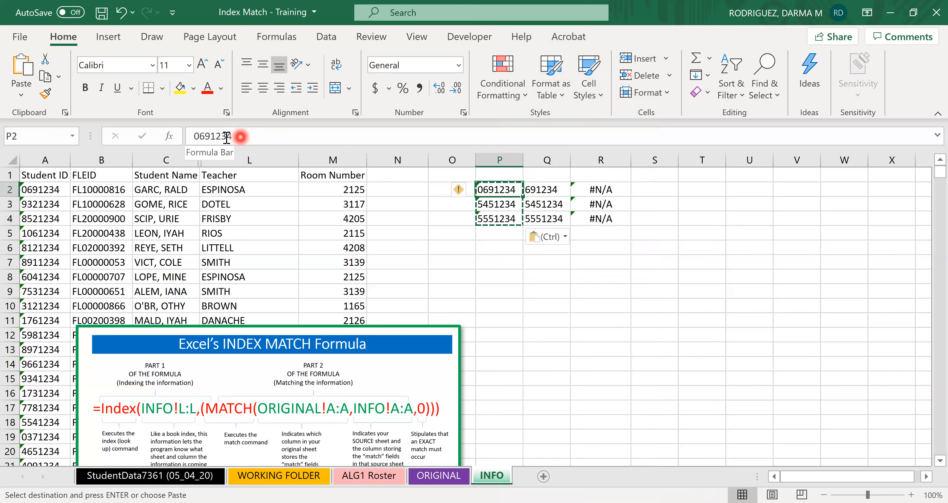
{"action": "left_click", "coordinate": [485, 247]}
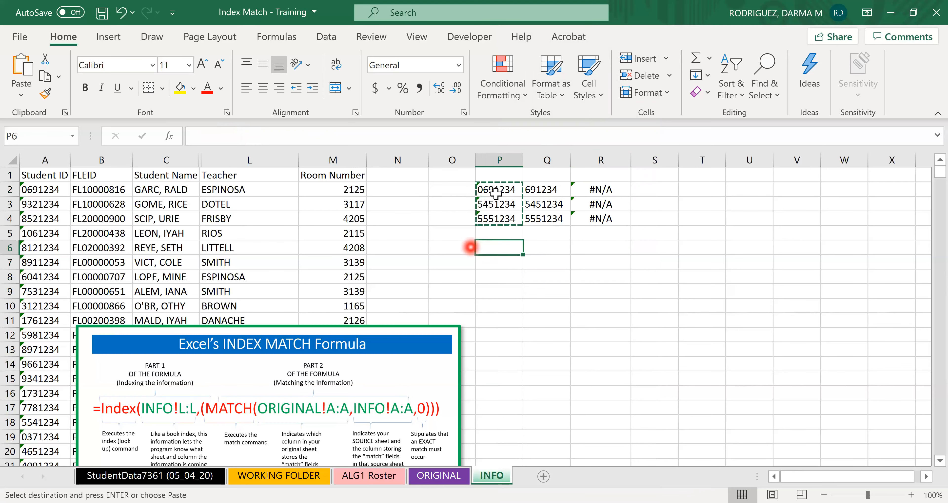
{"action": "type", "text": "`"}
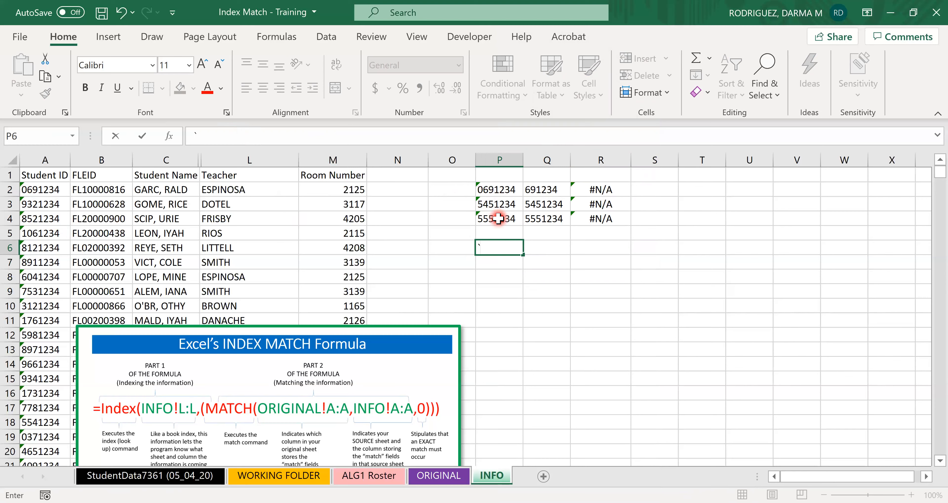
Change the MATCH lookup value in R2 to P2, making the formula =INDEX(C:C,(MATCH(P2,A:A,0))).
{"action": "left_click", "coordinate": [607, 189]}
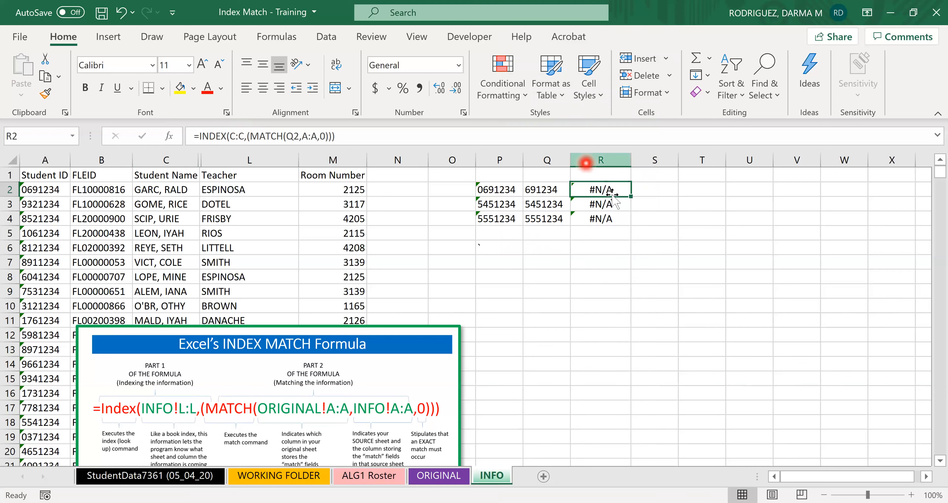
{"action": "left_click", "coordinate": [549, 190]}
{"action": "left_click", "coordinate": [612, 188]}
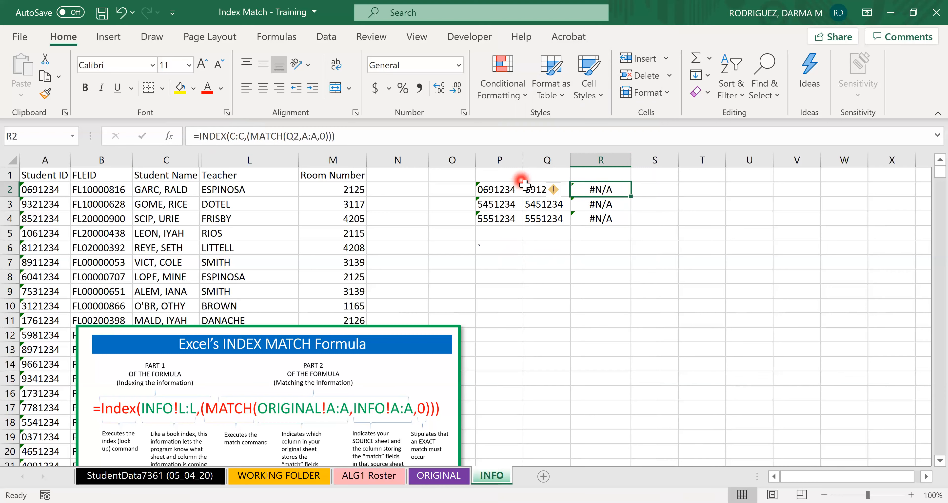
{"action": "left_click", "coordinate": [506, 191]}
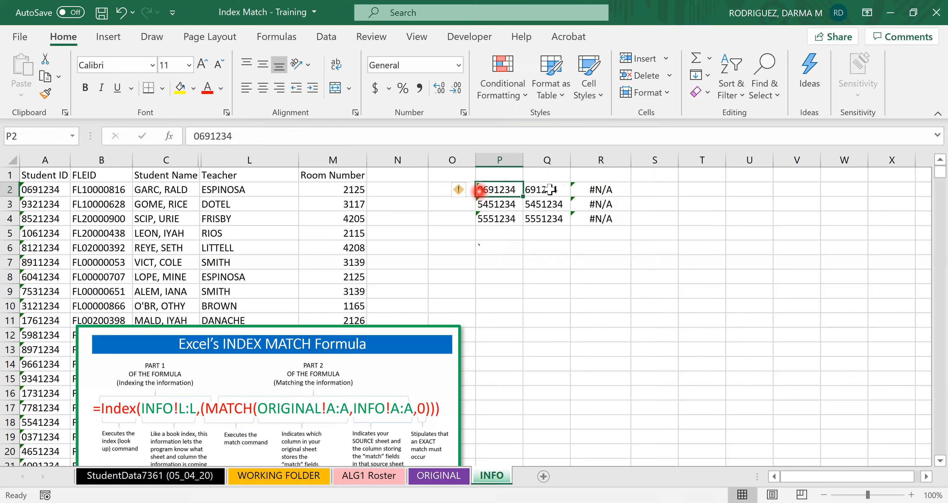
{"action": "left_click", "coordinate": [584, 189]}
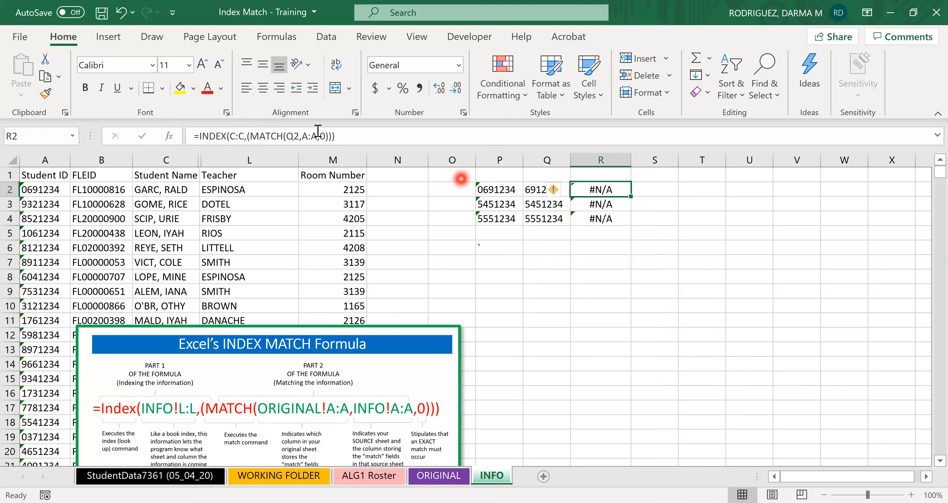
{"action": "left_click", "coordinate": [294, 137]}
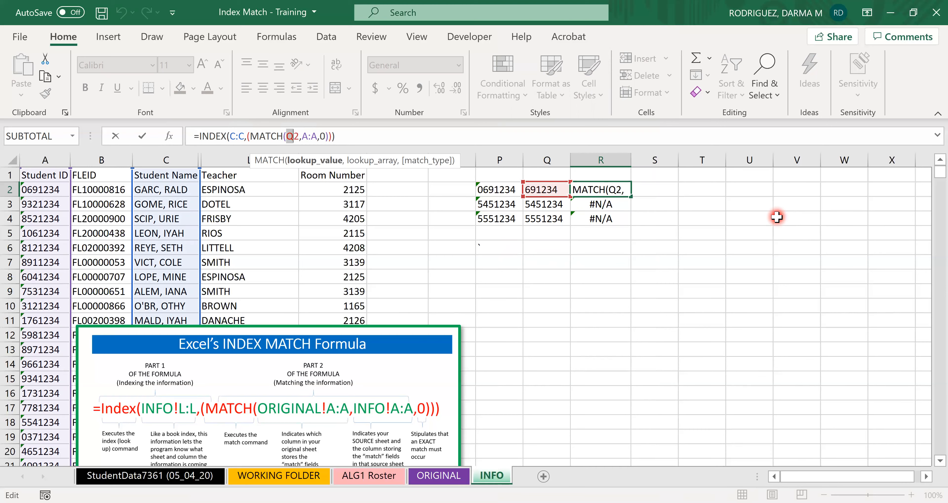
{"action": "type", "text": "p"}
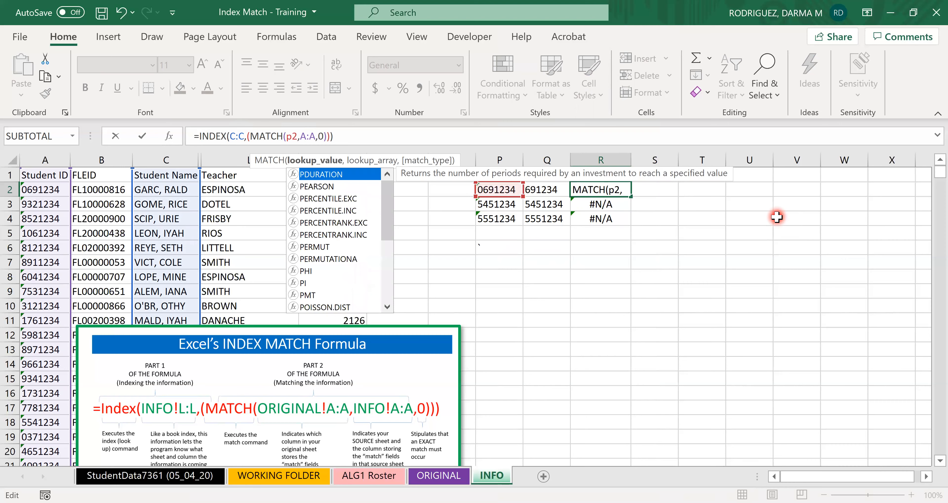
{"action": "key", "text": "Return"}
Fill the corrected INDEX MATCH formula from R2 down to R4.
{"action": "left_click", "coordinate": [618, 191]}
{"action": "double_click", "coordinate": [631, 197]}
{"action": "left_click", "coordinate": [661, 281]}
{"action": "left_click", "coordinate": [516, 291]}
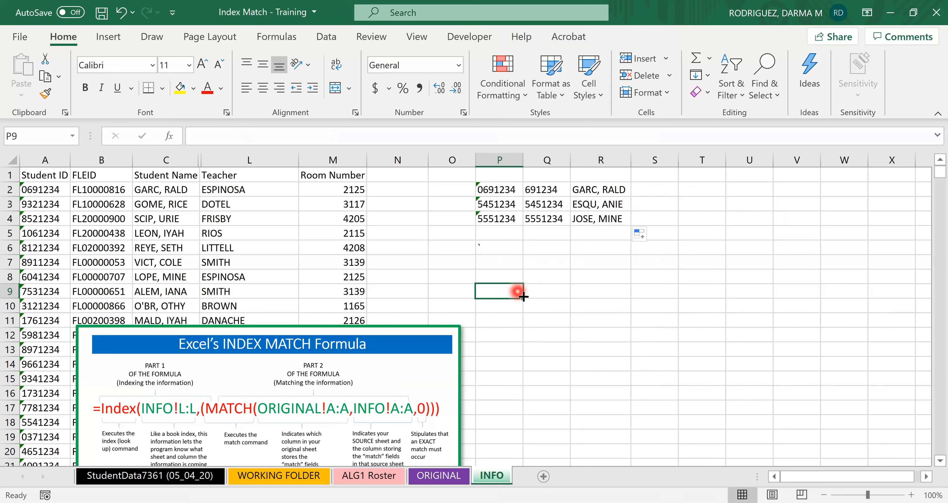
Copy the looked-up names in R2:R4, paste them over the same cells as values only, and check R2.
{"action": "left_click", "coordinate": [602, 190]}
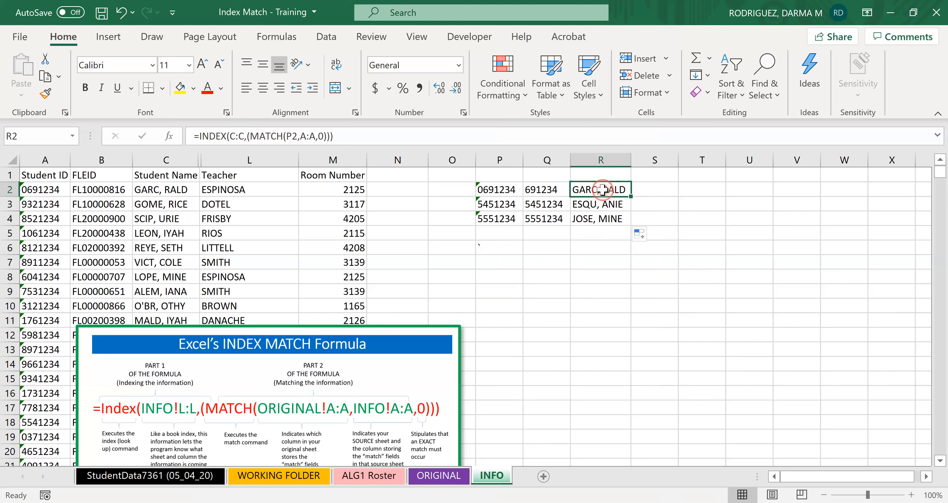
{"action": "left_click_drag", "start_coordinate": [602, 190], "coordinate": [602, 218]}
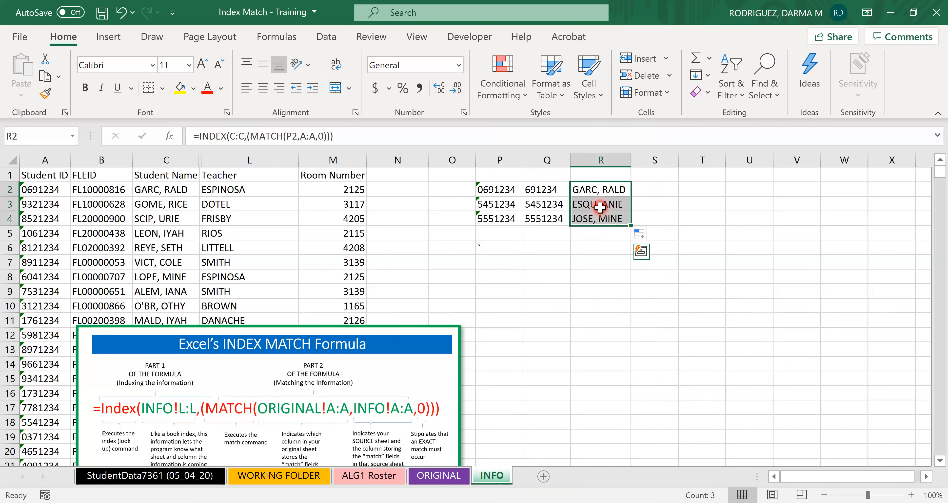
{"action": "right_click", "coordinate": [600, 207]}
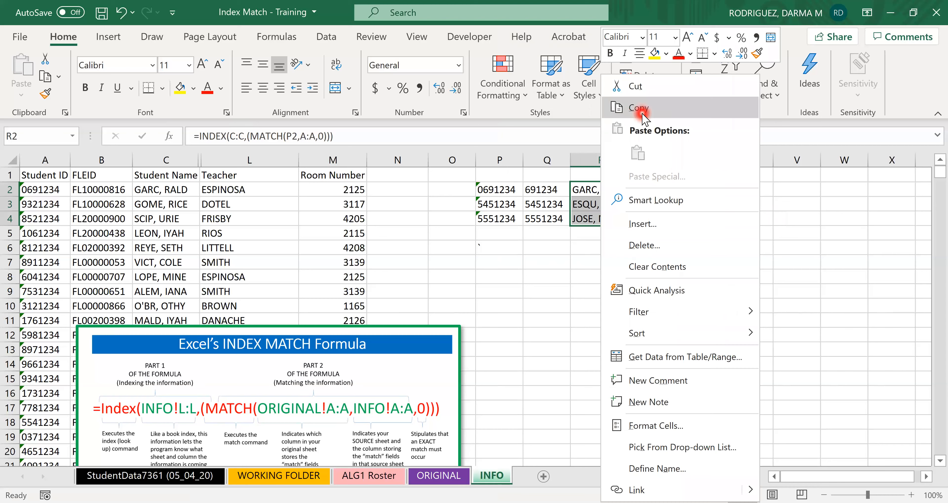
{"action": "left_click", "coordinate": [642, 112]}
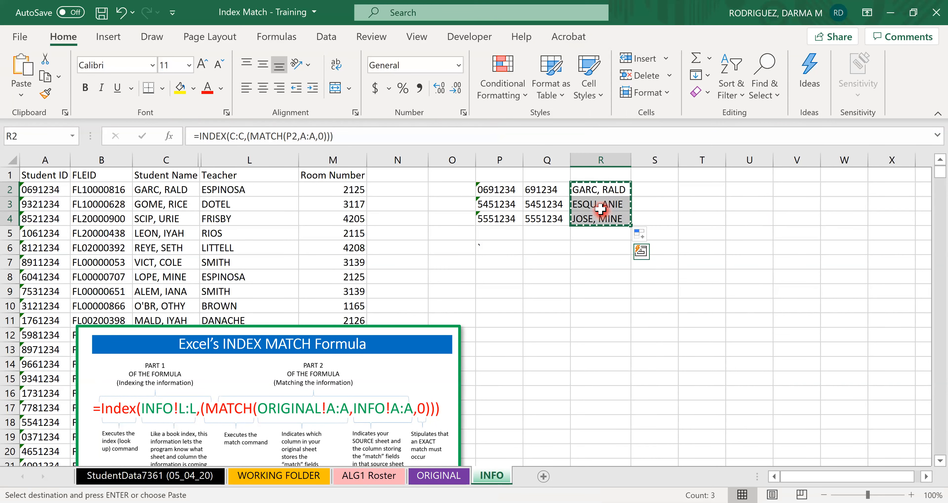
{"action": "right_click", "coordinate": [599, 207]}
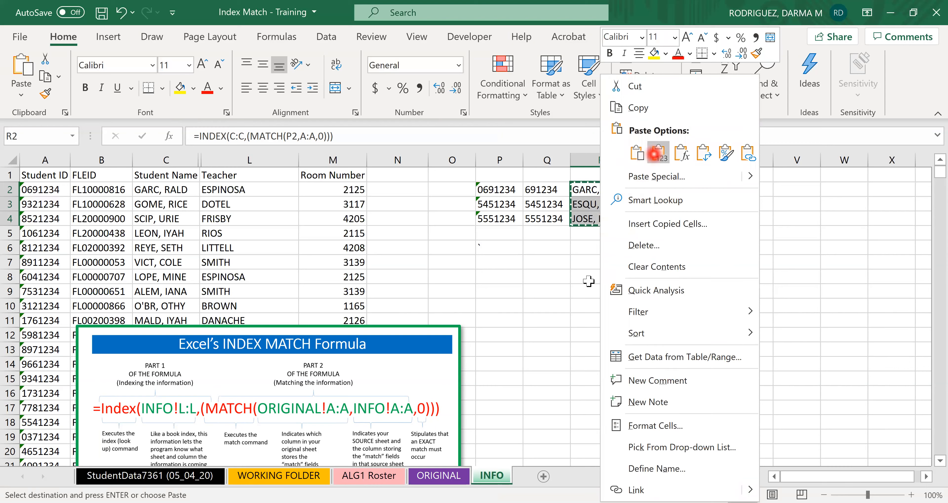
{"action": "left_click", "coordinate": [654, 159]}
{"action": "left_click", "coordinate": [724, 240]}
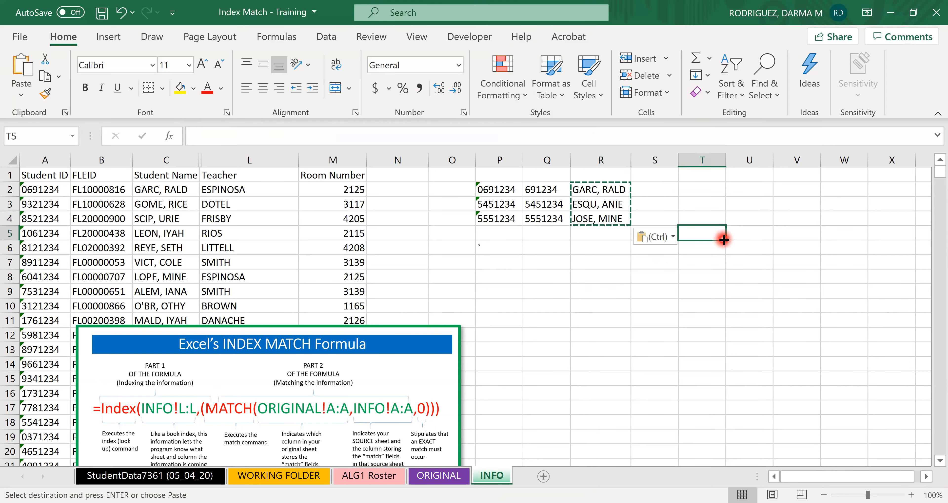
{"action": "key", "text": "Escape"}
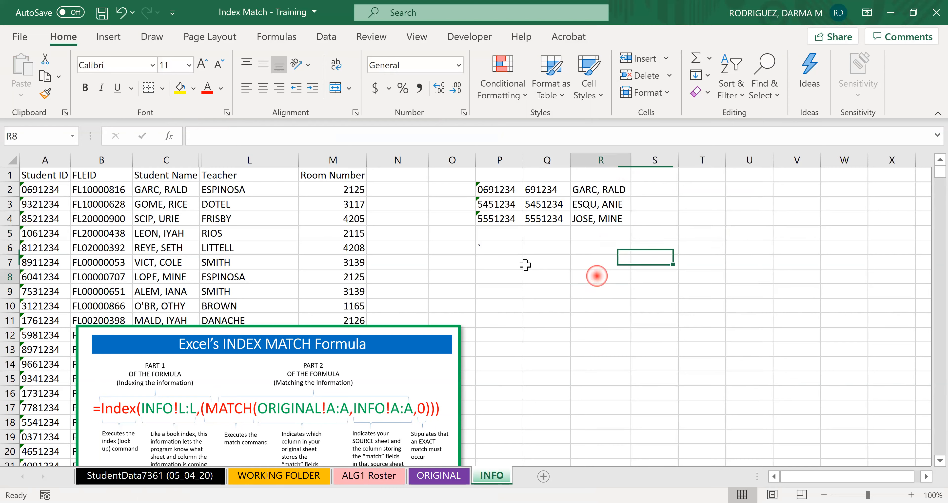
{"action": "left_click", "coordinate": [505, 251]}
{"action": "left_click", "coordinate": [599, 192]}
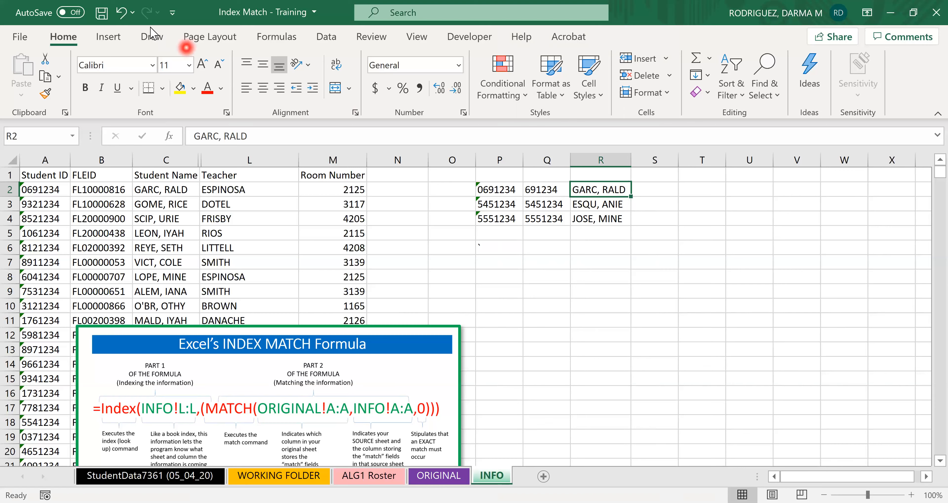
Undo the values-only paste in R2:R4 and check the formula in each of the three cells.
{"action": "left_click", "coordinate": [122, 12]}
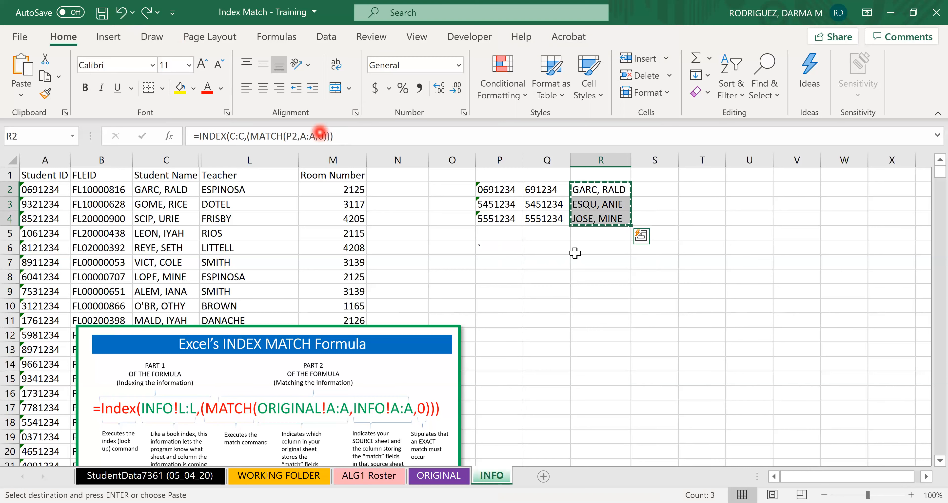
{"action": "left_click", "coordinate": [641, 263]}
{"action": "left_click", "coordinate": [604, 189]}
{"action": "left_click", "coordinate": [600, 204]}
{"action": "left_click", "coordinate": [607, 218]}
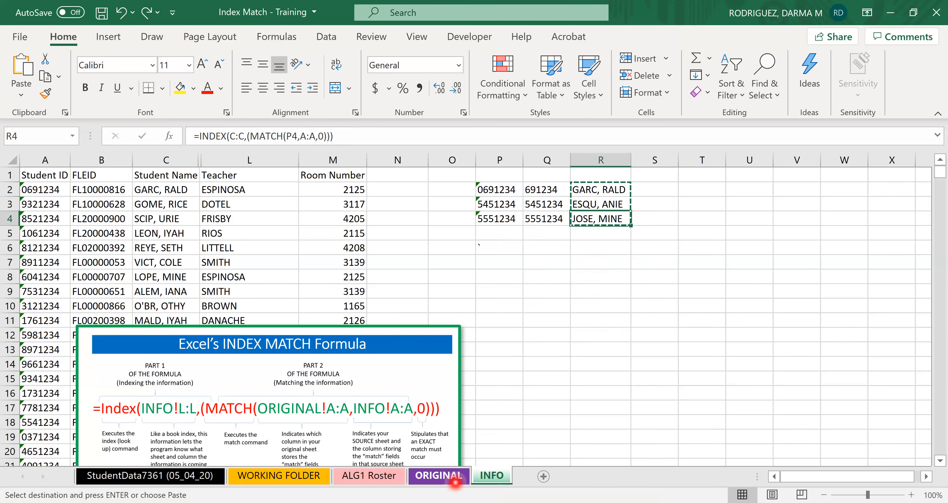
Switch to the ORIGINAL sheet and select M1, the empty header cell beside HR Number.
{"action": "left_click", "coordinate": [452, 477]}
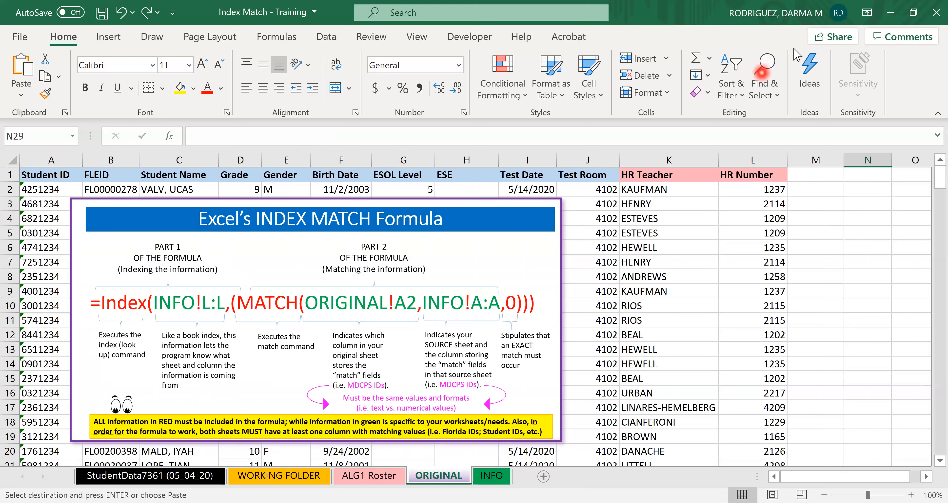
{"action": "left_click", "coordinate": [798, 178]}
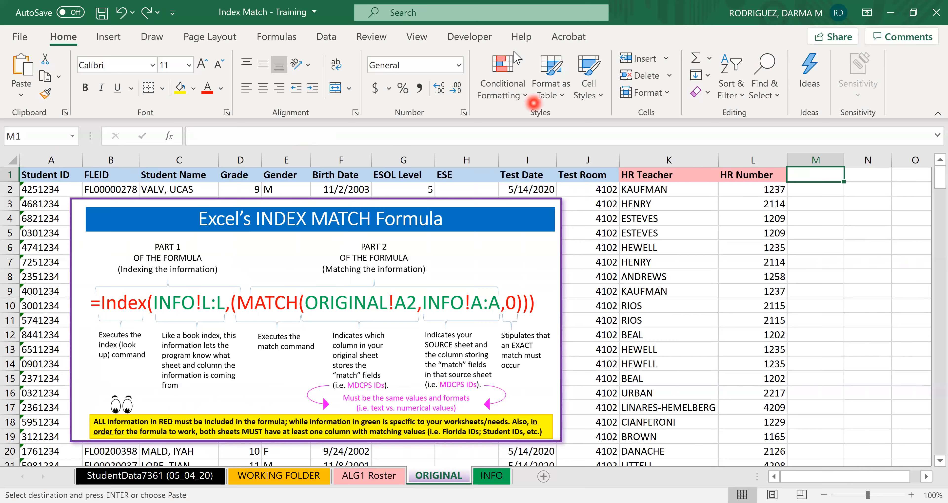